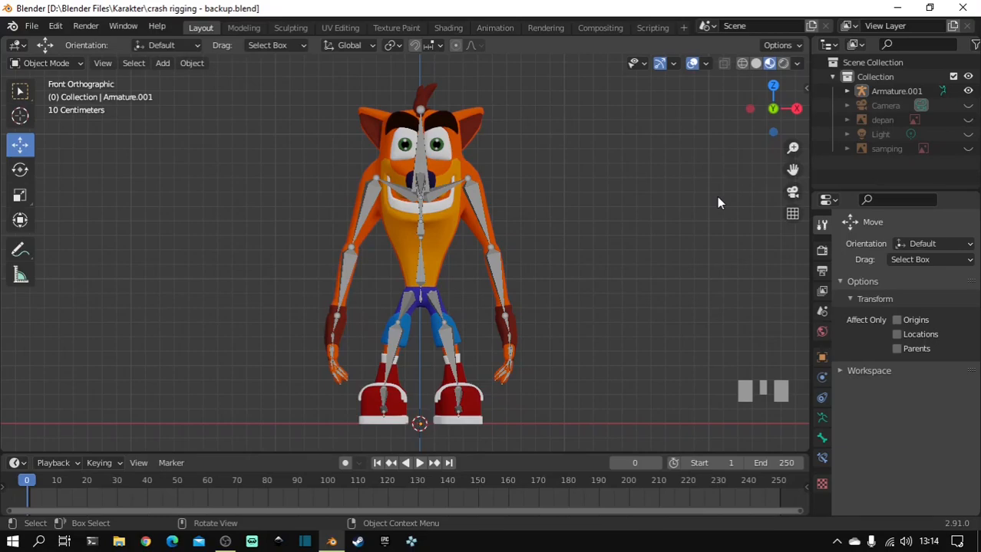
# Test-rotate the armature's lower spine bone in Pose Mode, undo the rotation and return to Object Mode
pyautogui.click(421, 266)
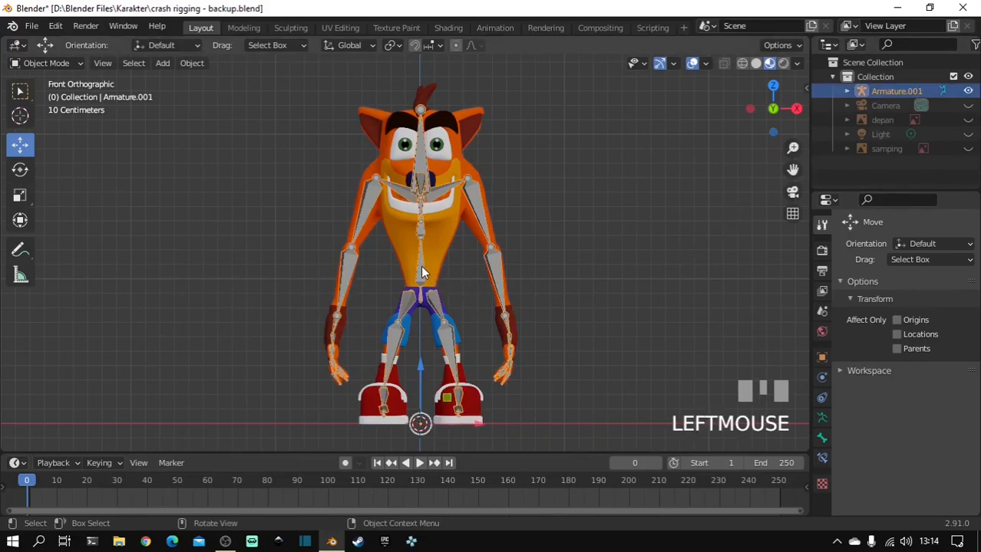
pyautogui.click(58, 66)
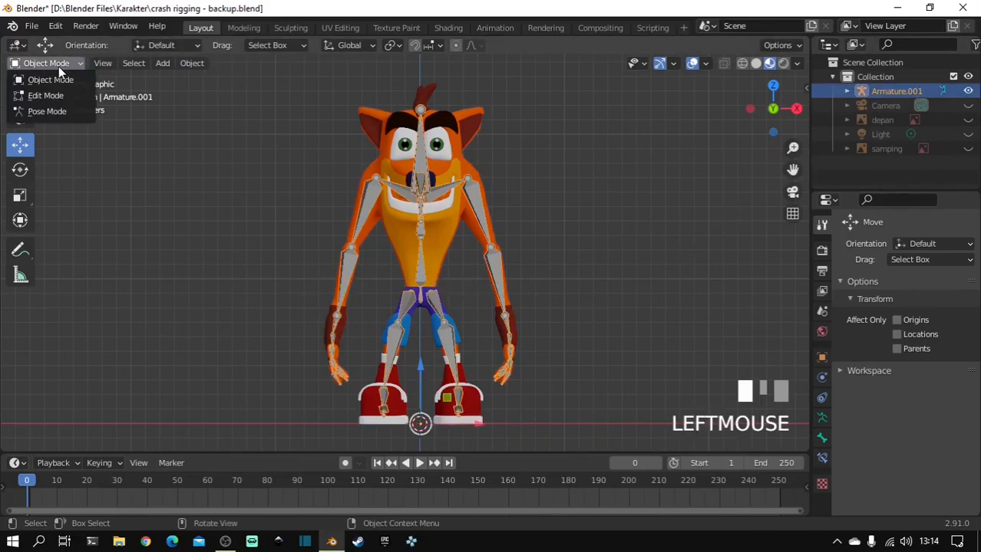
pyautogui.click(65, 112)
pyautogui.click(429, 256)
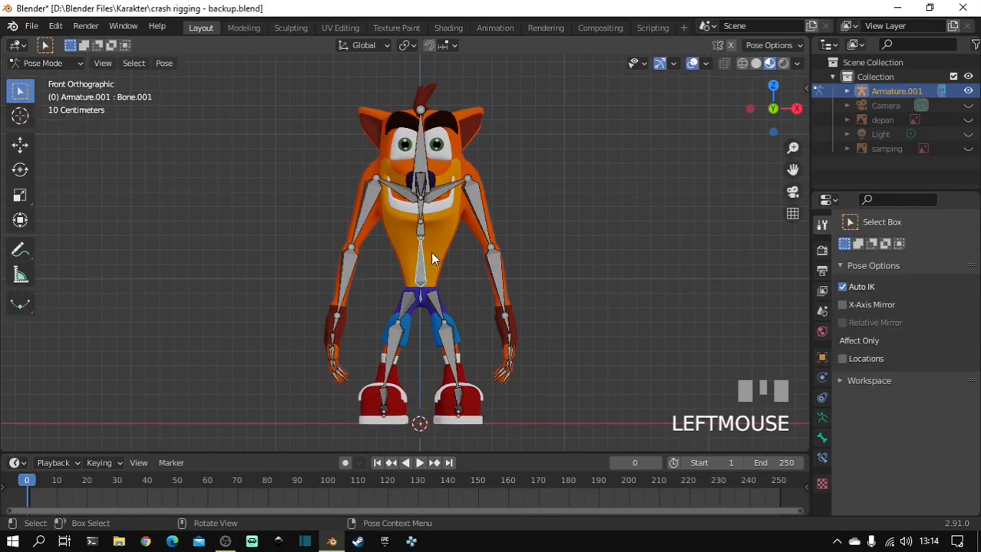
pyautogui.press('r')
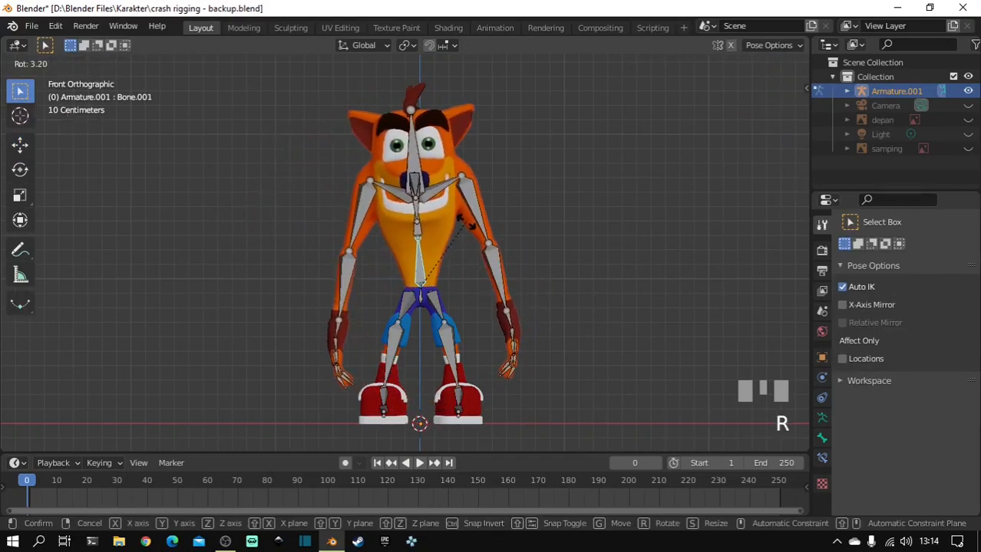
pyautogui.hotkey('ctrl', 'z')
pyautogui.click(62, 66)
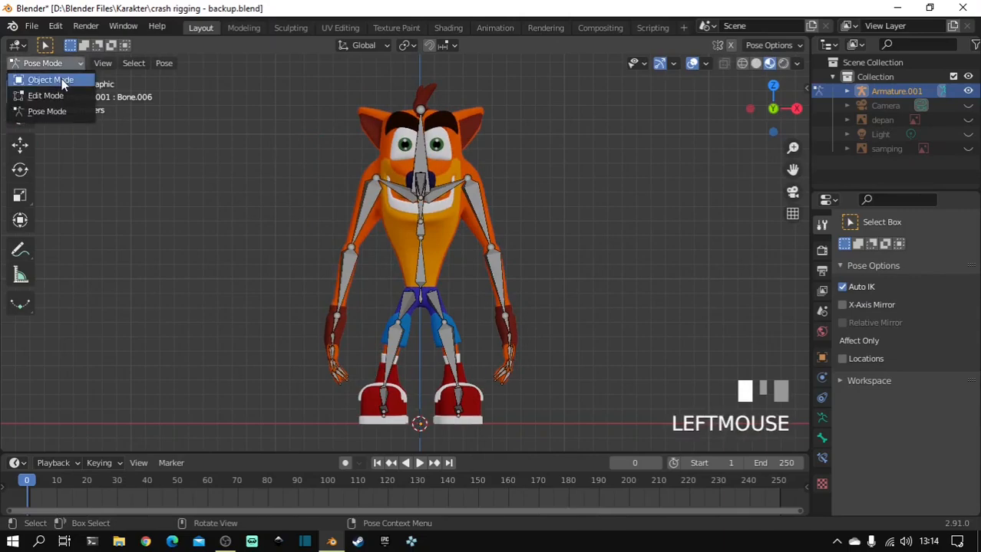
pyautogui.click(53, 79)
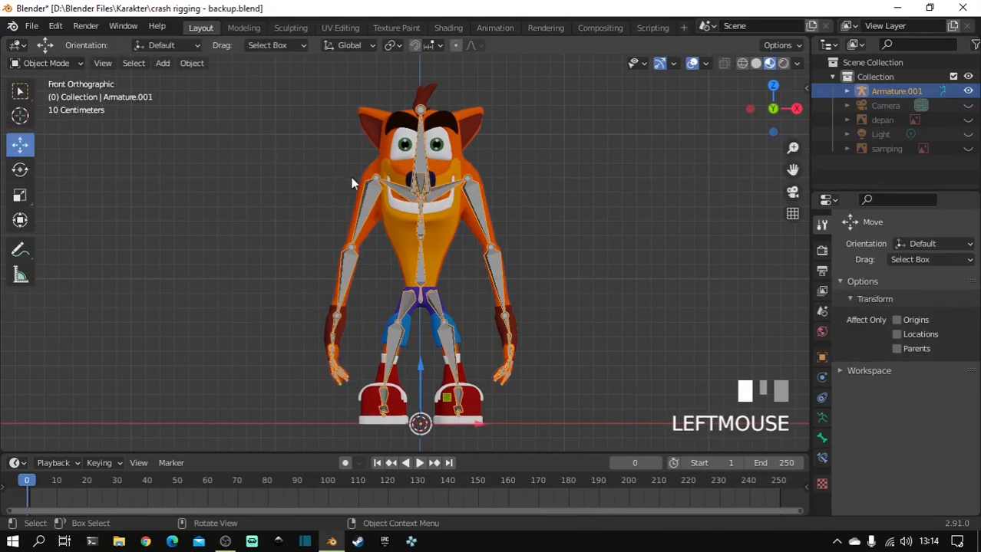
# Remove the Armature modifier from the character's body mesh "badan"
pyautogui.click(467, 260)
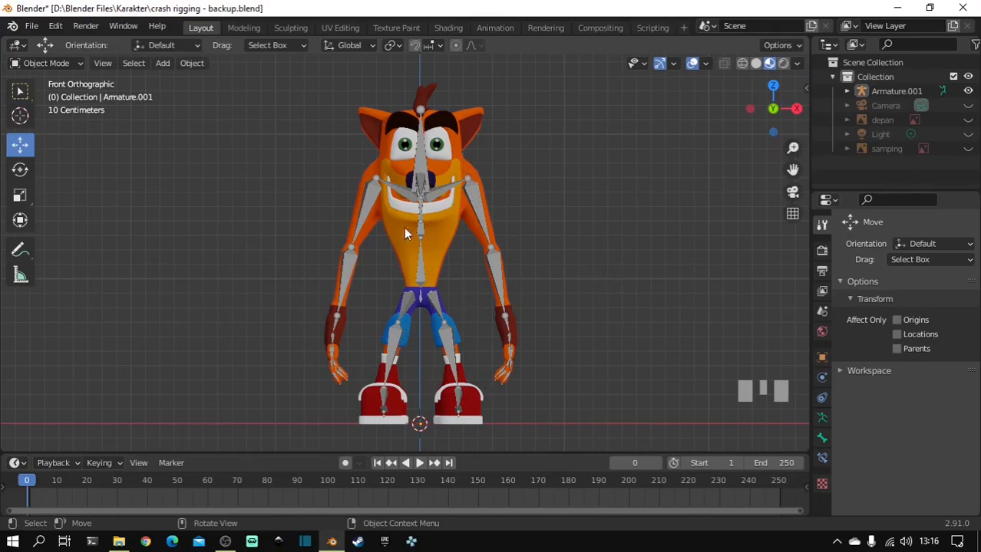
pyautogui.click(463, 156)
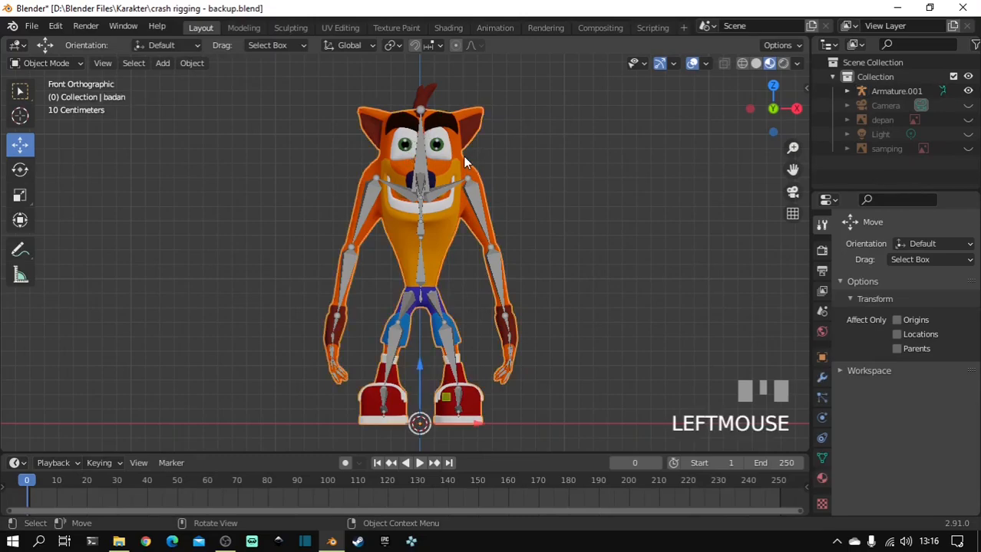
pyautogui.click(822, 376)
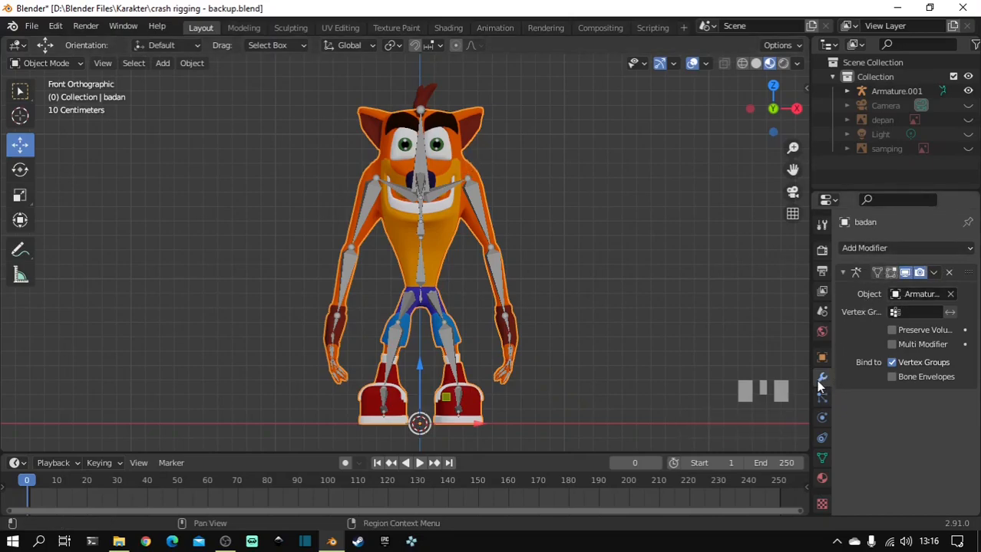
pyautogui.click(950, 275)
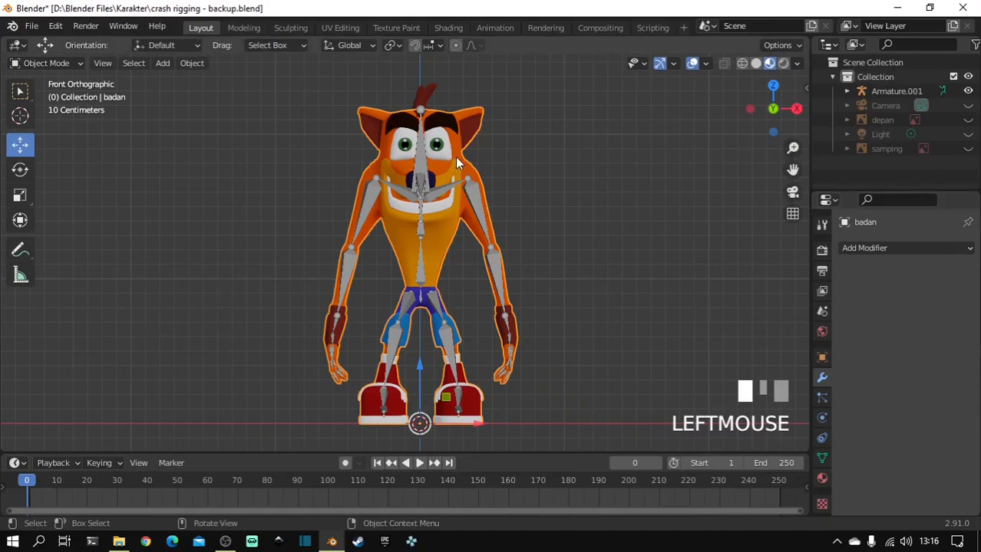
# Try moving the body mesh away from the armature twice, undoing each move
pyautogui.press('g')
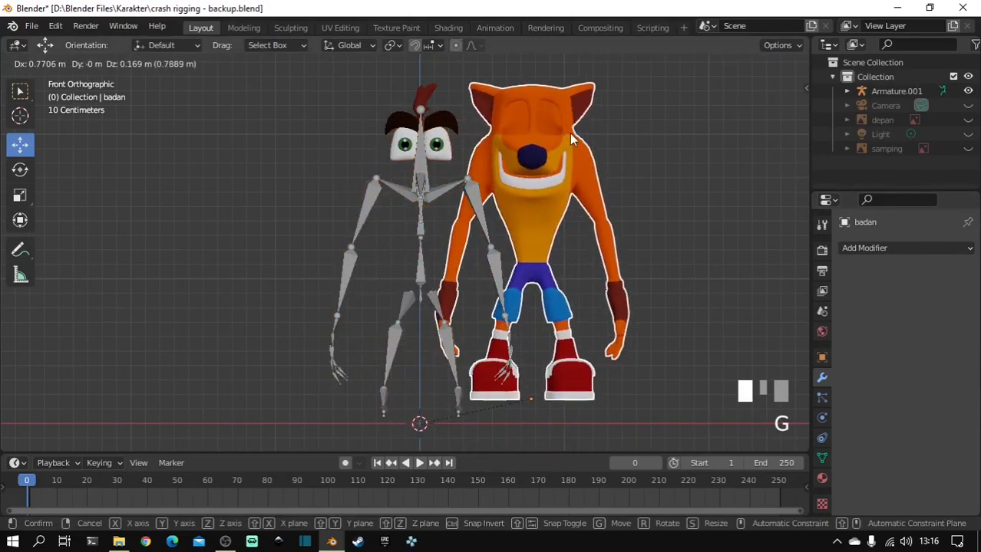
pyautogui.click(569, 134)
pyautogui.hotkey('ctrl', 'z')
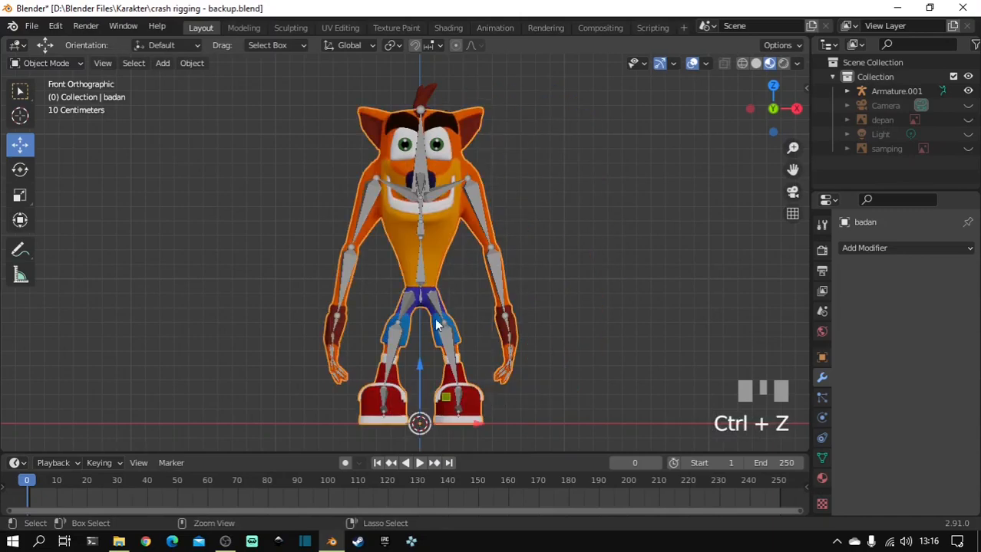
pyautogui.press('g')
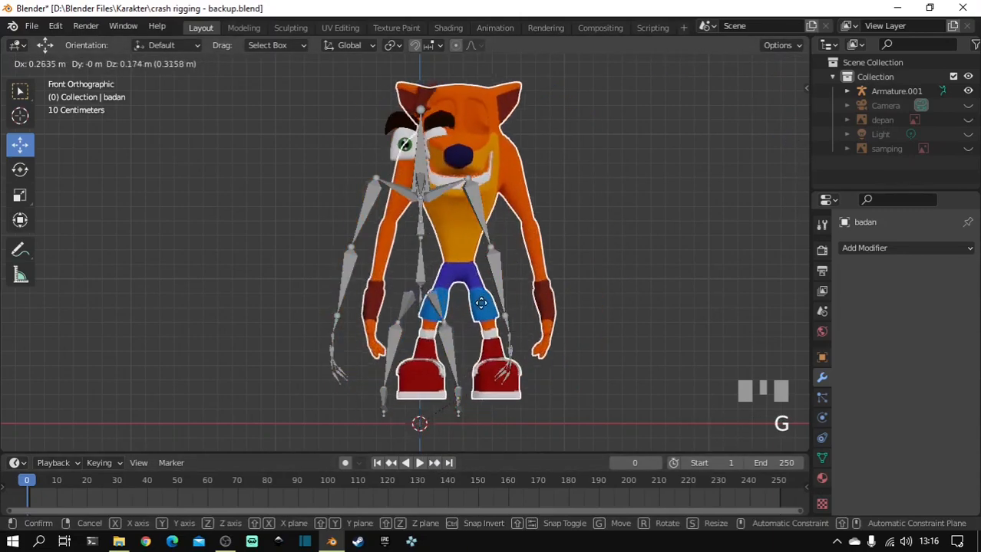
pyautogui.click(561, 292)
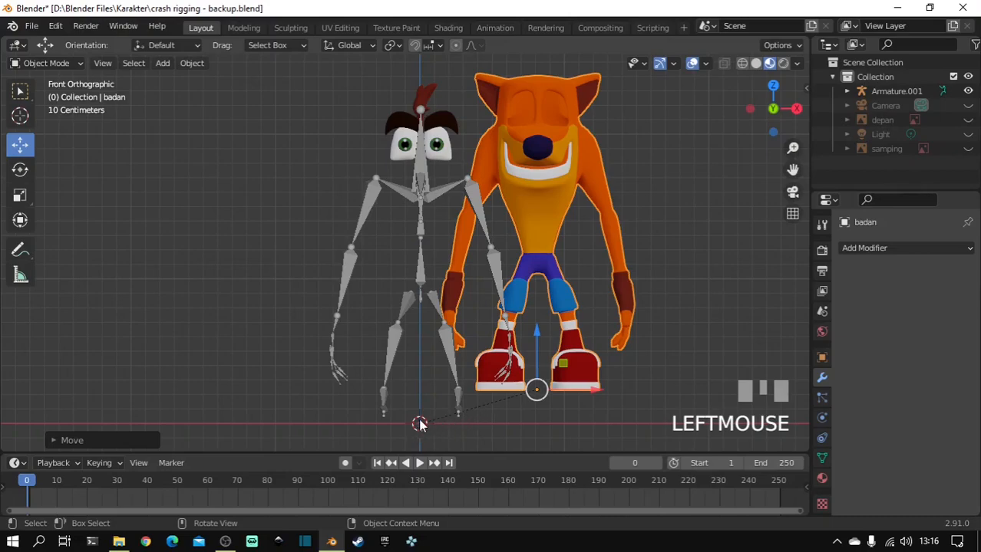
pyautogui.hotkey('ctrl', 'z')
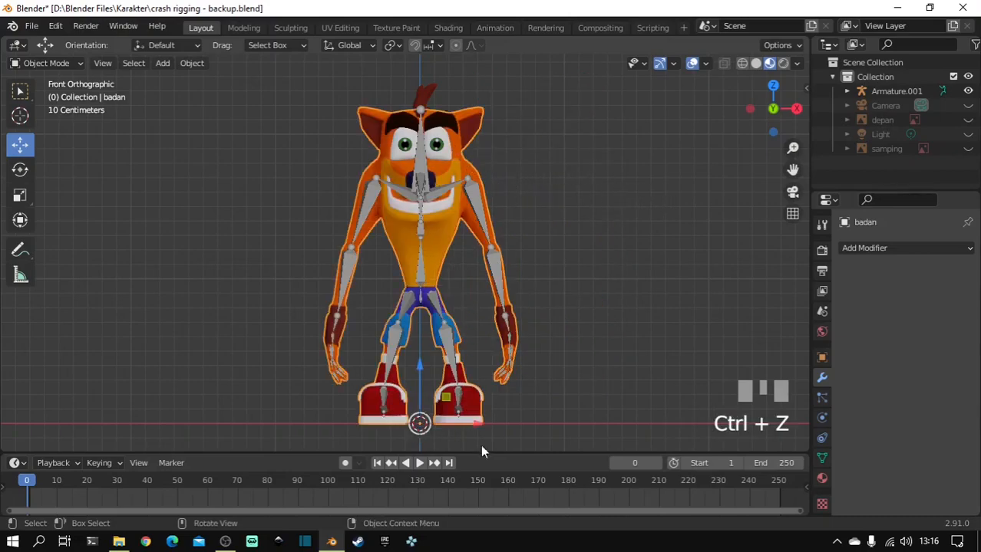
# Clear the parent of the body mesh "badan" to detach it from the armature
pyautogui.rightClick(462, 169)
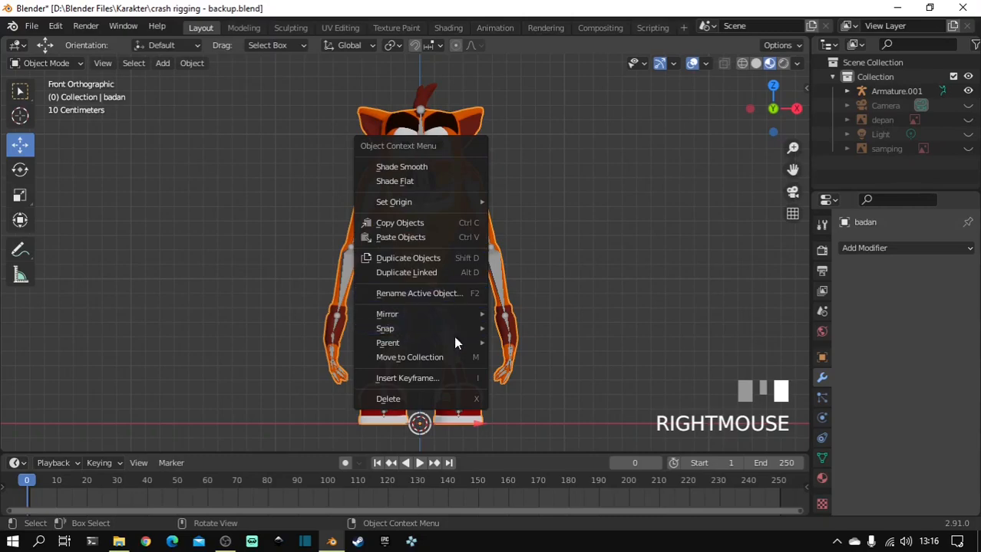
pyautogui.moveTo(454, 343)
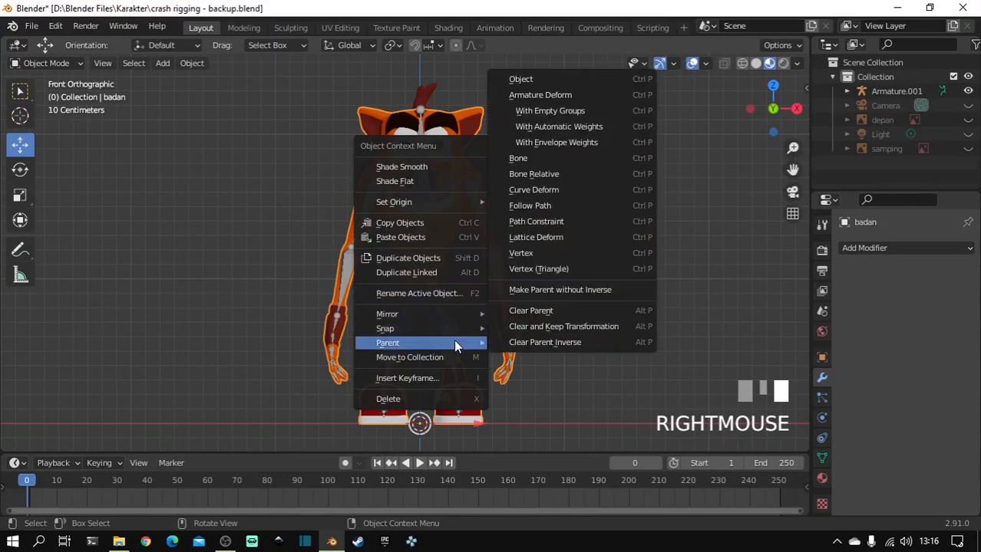
pyautogui.click(555, 310)
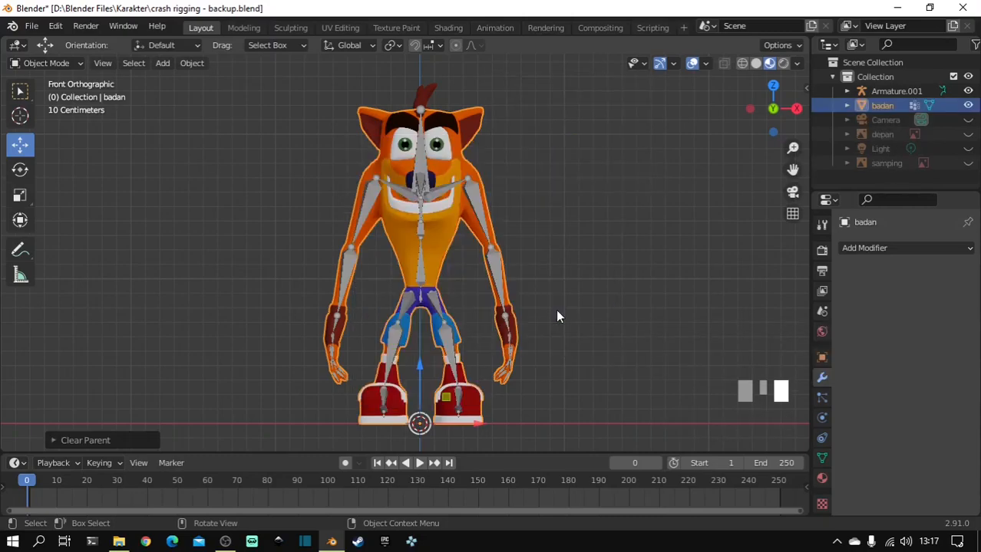
# Clear the parent of both eye objects, "mata" and "mata 2"
pyautogui.click(440, 152)
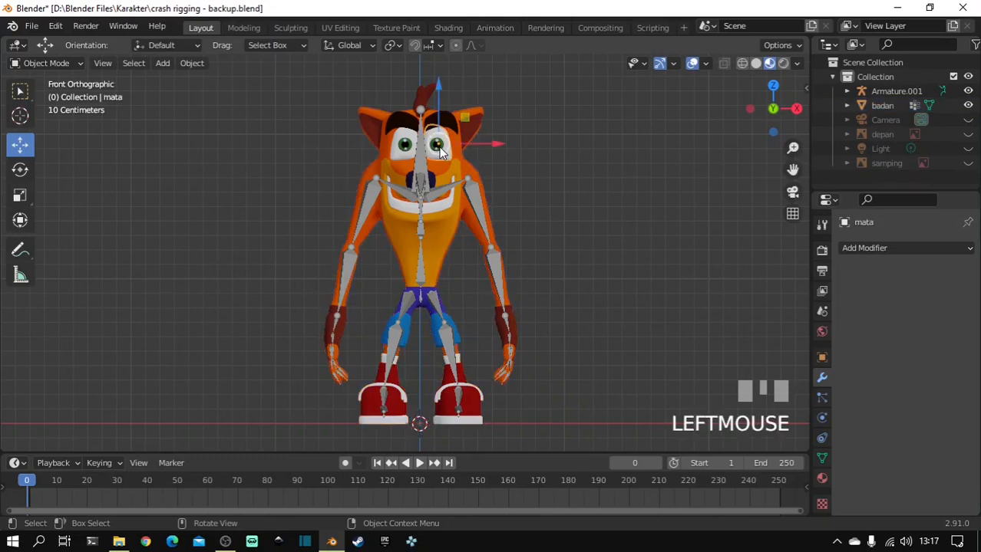
pyautogui.rightClick(439, 153)
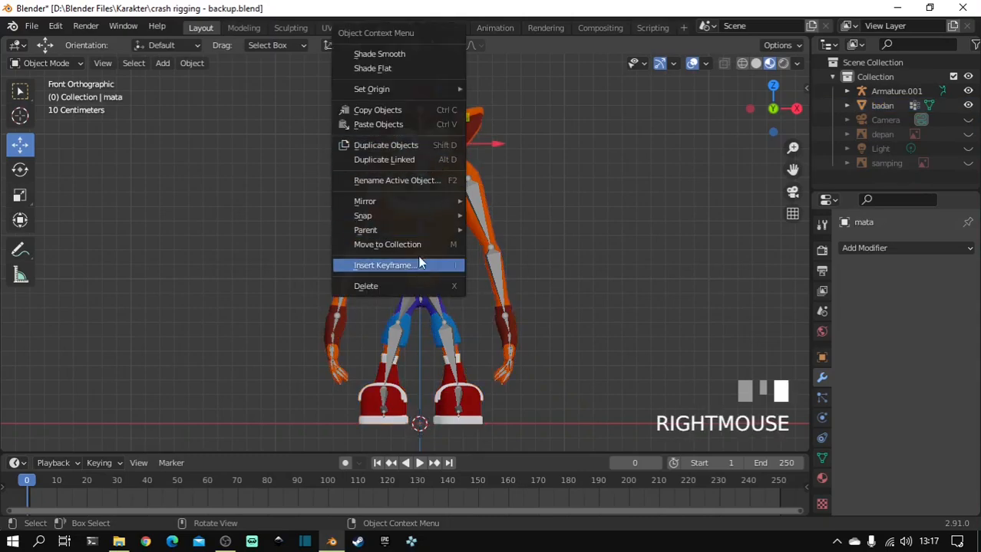
pyautogui.rightClick(443, 155)
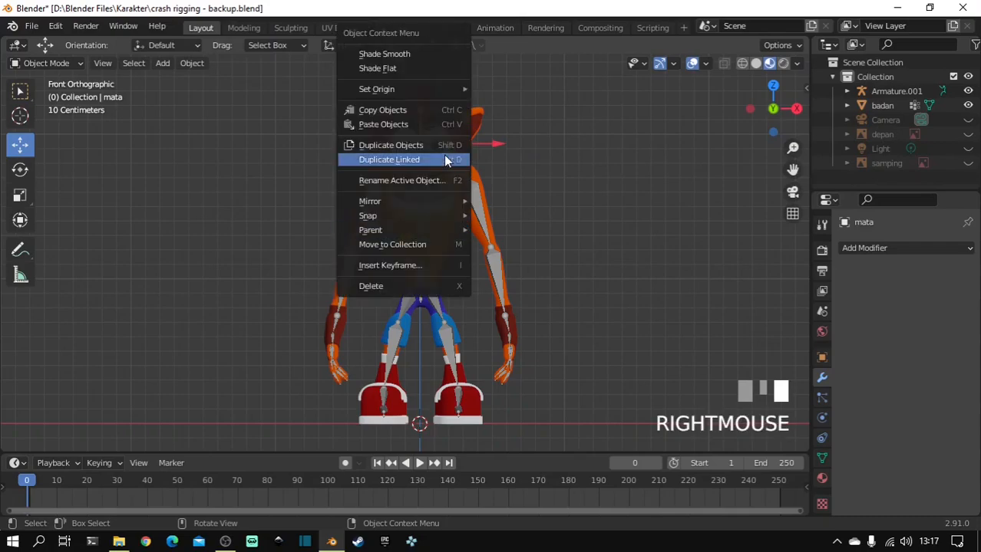
pyautogui.moveTo(445, 231)
pyautogui.click(556, 461)
pyautogui.click(402, 147)
pyautogui.rightClick(402, 148)
pyautogui.moveTo(396, 232)
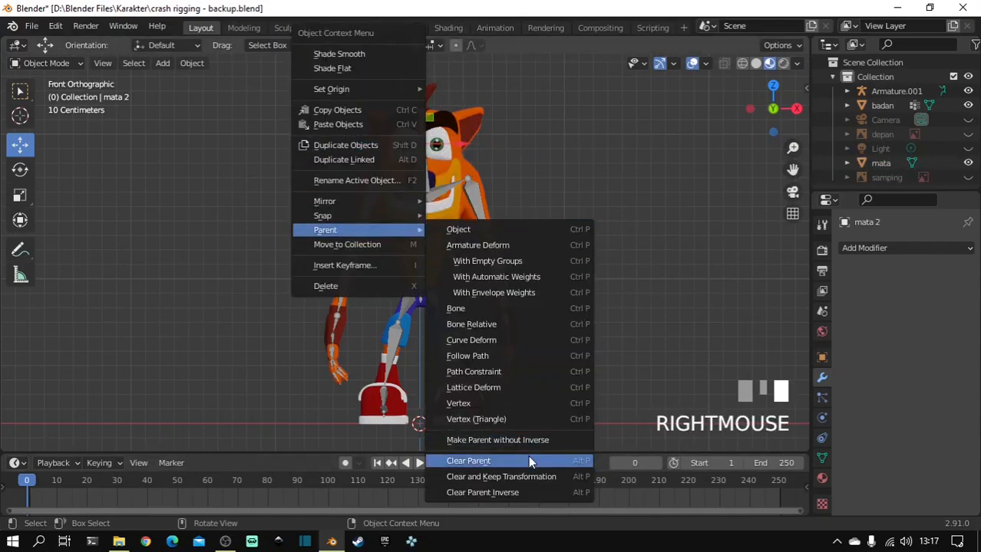
pyautogui.click(528, 457)
# Clear the parent of both eyebrow objects, "alis" and "alis 2"
pyautogui.click(429, 97)
pyautogui.rightClick(450, 118)
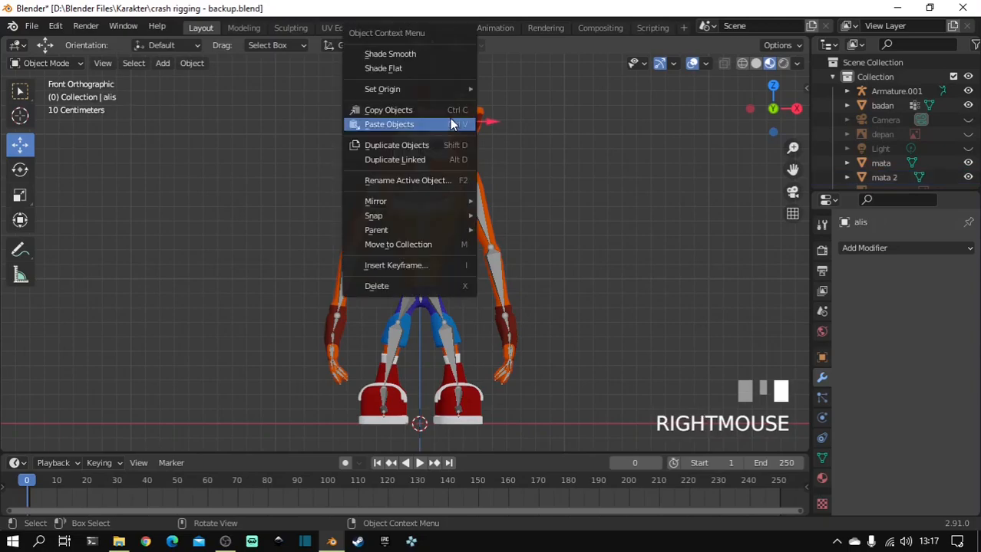
pyautogui.click(518, 461)
pyautogui.click(390, 110)
pyautogui.rightClick(395, 111)
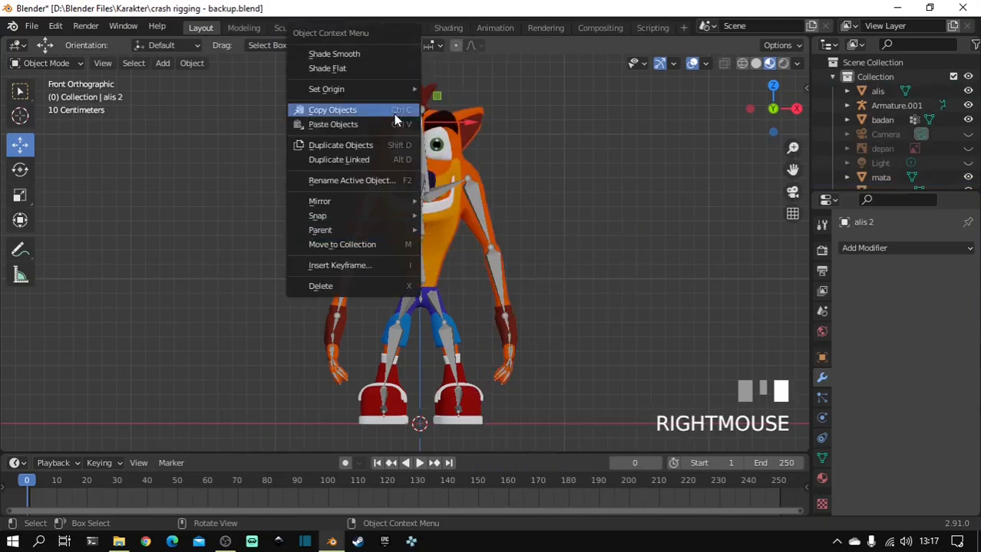
pyautogui.click(503, 459)
# Clear the parent of the hair tuft "jambul" and deselect everything
pyautogui.click(432, 100)
pyautogui.rightClick(431, 100)
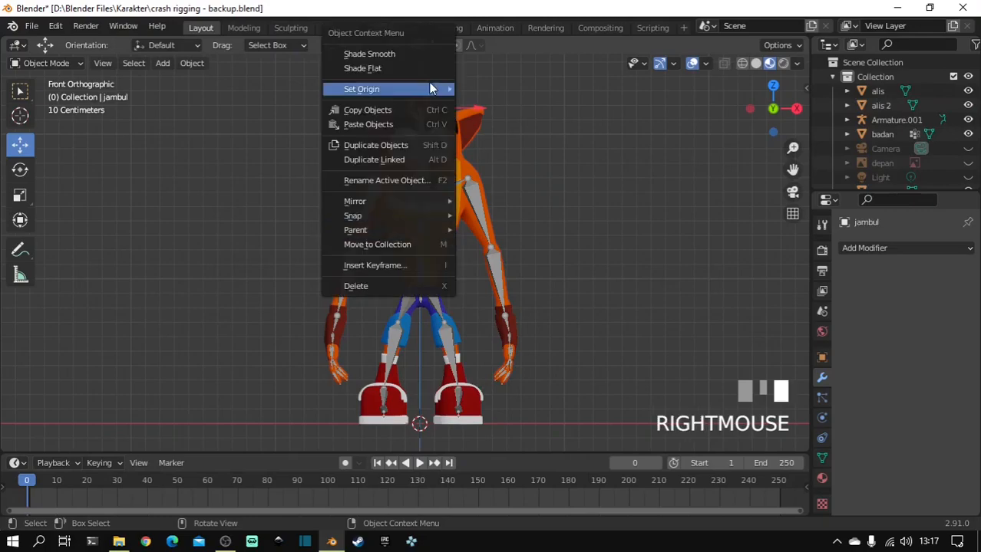
pyautogui.click(529, 461)
pyautogui.click(596, 246)
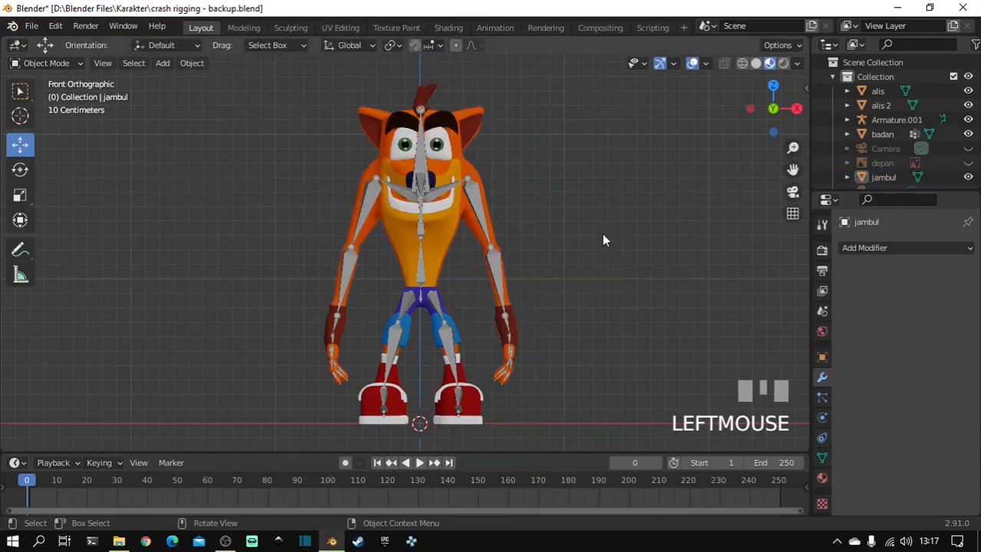
# Check that the armature is detached by rotating its lower spine bone in Pose Mode, undo the rotation and return to Object Mode
pyautogui.click(477, 194)
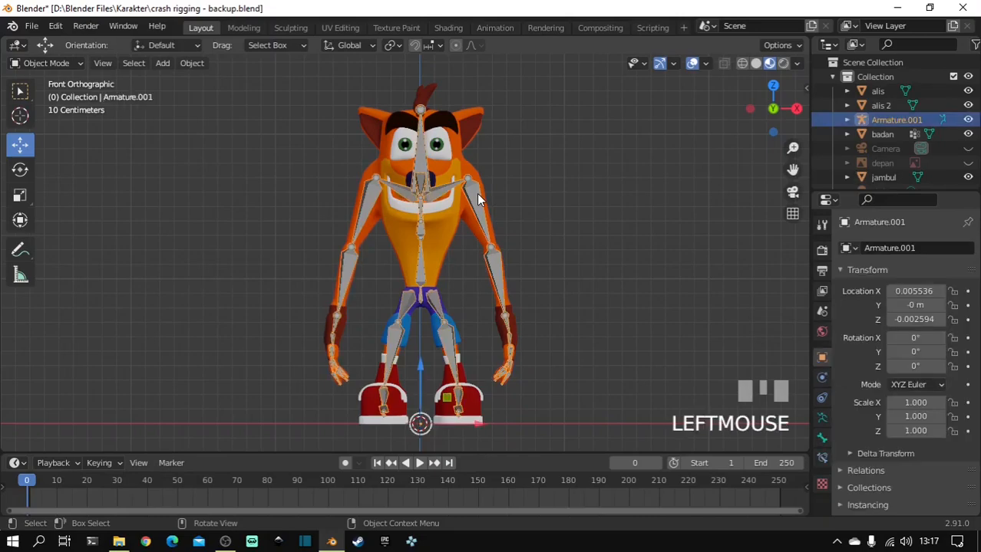
pyautogui.click(60, 63)
pyautogui.click(59, 112)
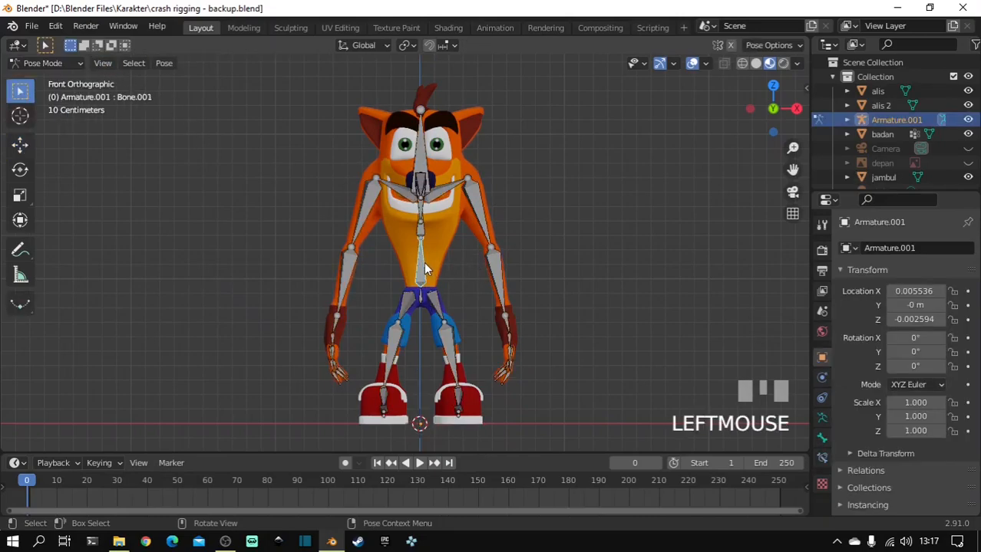
pyautogui.press('r')
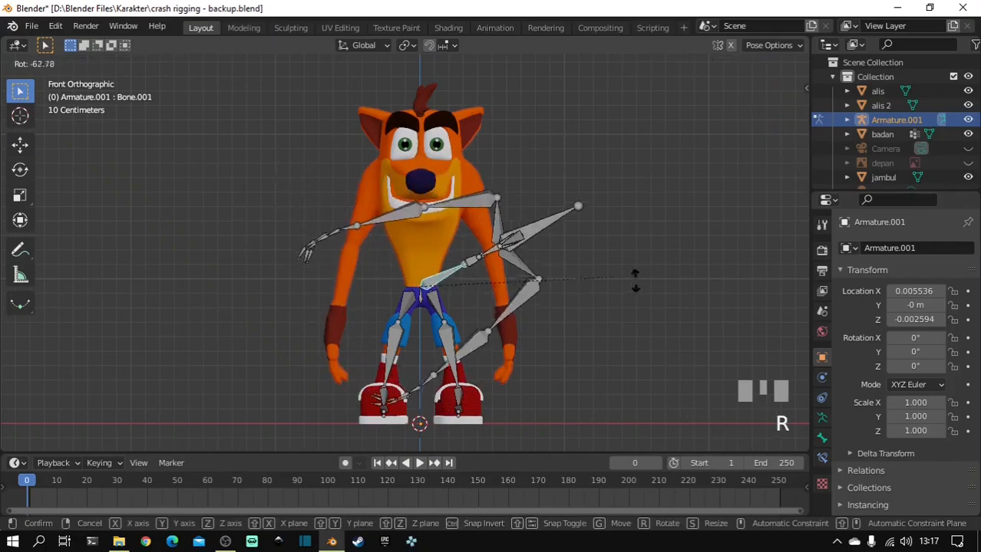
pyautogui.click(497, 170)
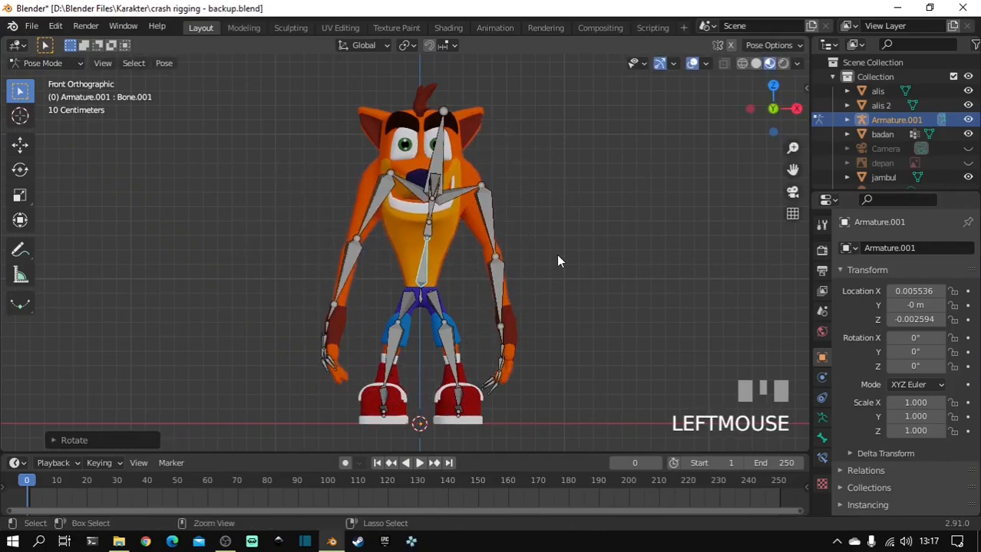
pyautogui.hotkey('ctrl', 'z')
pyautogui.click(50, 62)
pyautogui.click(52, 80)
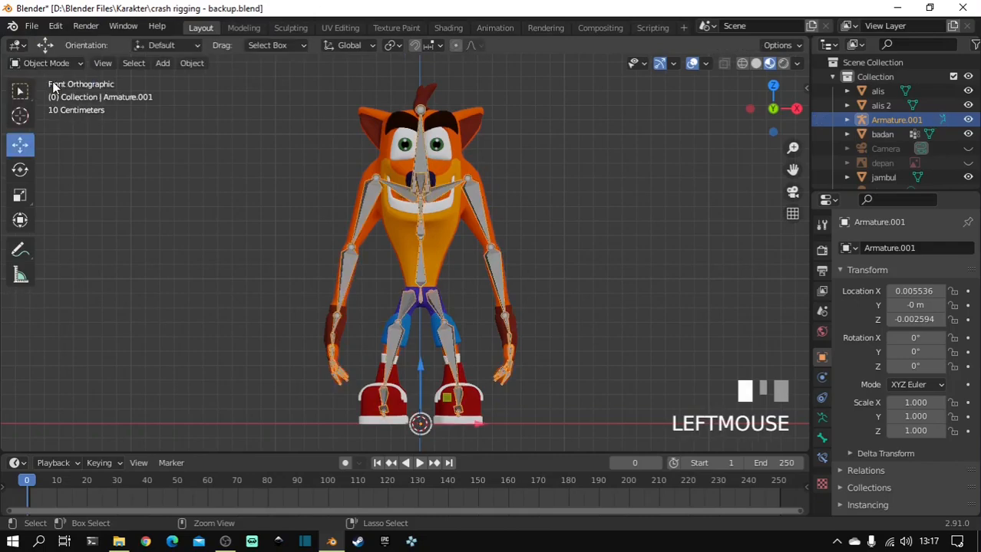
# Delete the armature "Armature.001" from the scene
pyautogui.click(509, 211)
pyautogui.click(470, 197)
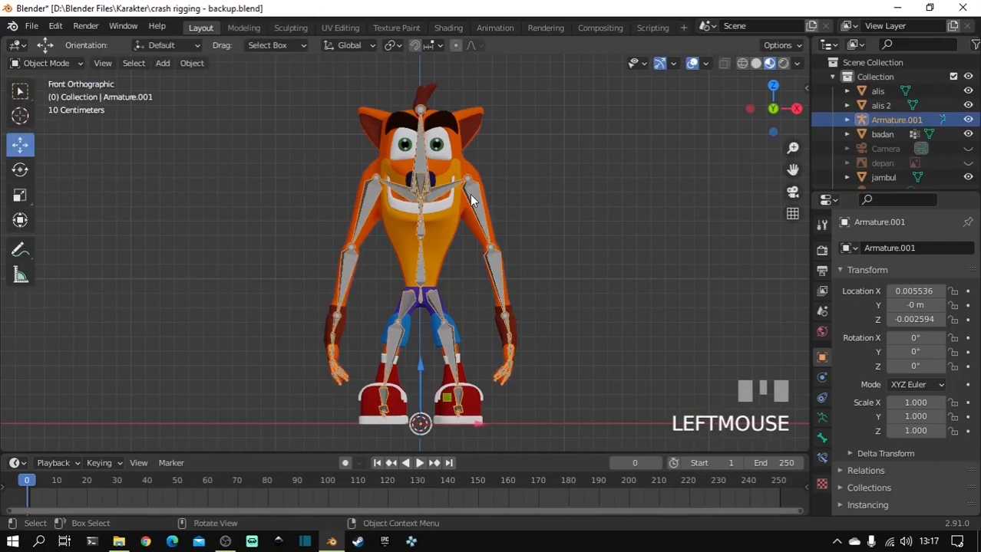
pyautogui.press('Delete')
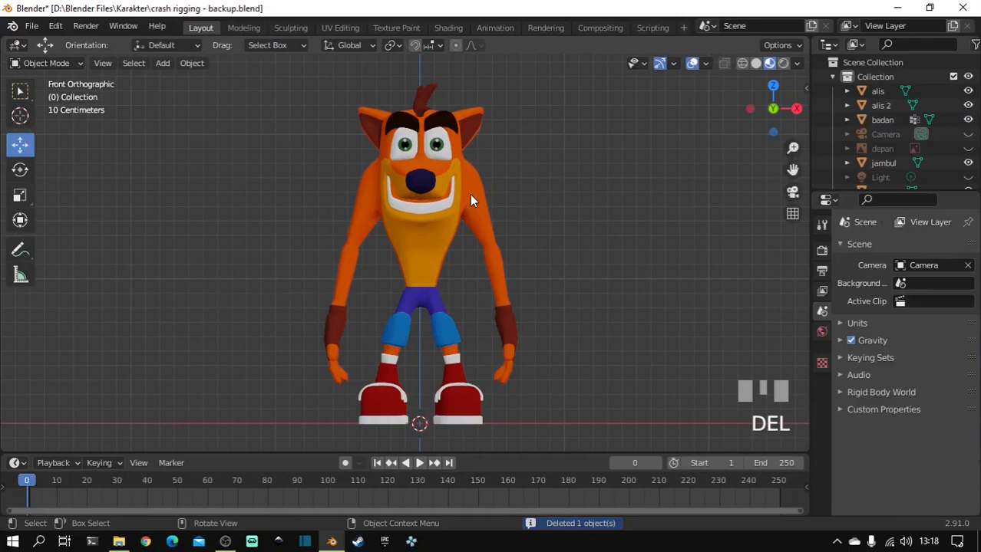
# Save the scene as "crash unrigging.blend" in the Karakter folder, overwriting the existing file of that name
pyautogui.press('ctrl')
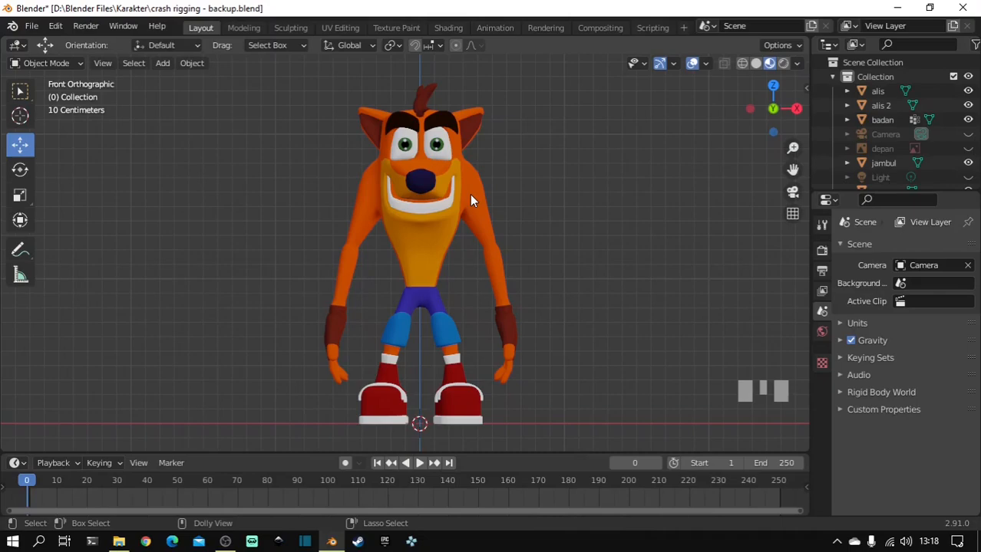
pyautogui.hotkey('ctrl', 'shift', 's')
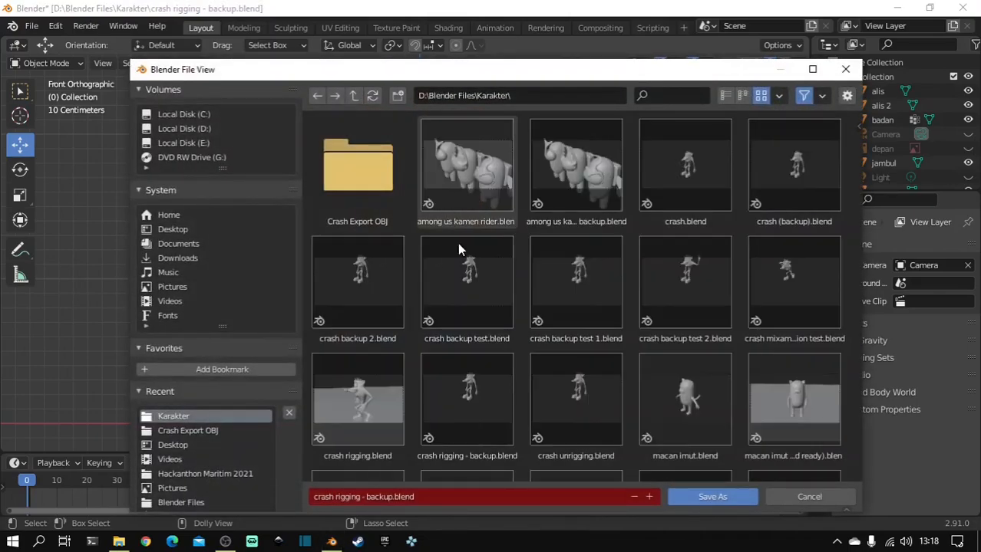
pyautogui.click(571, 416)
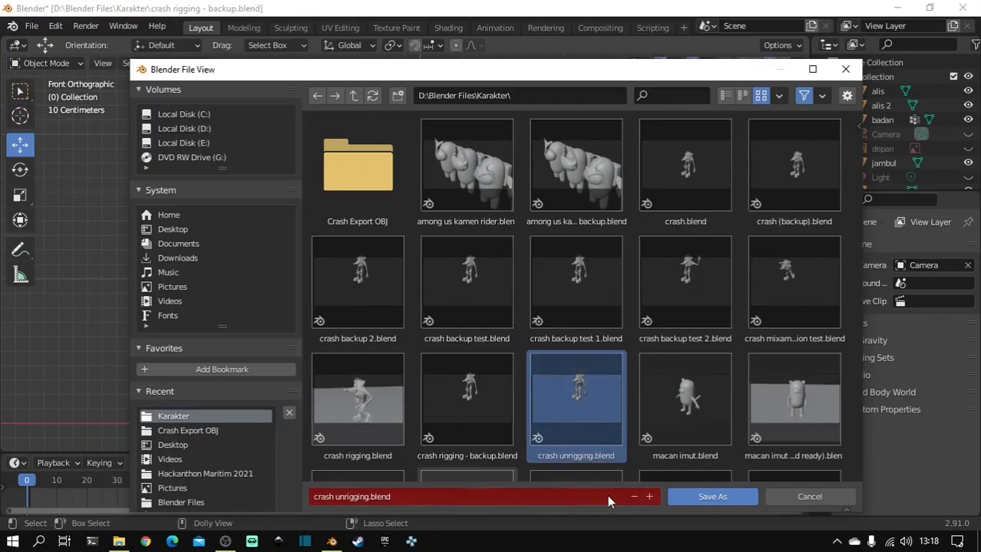
pyautogui.click(707, 496)
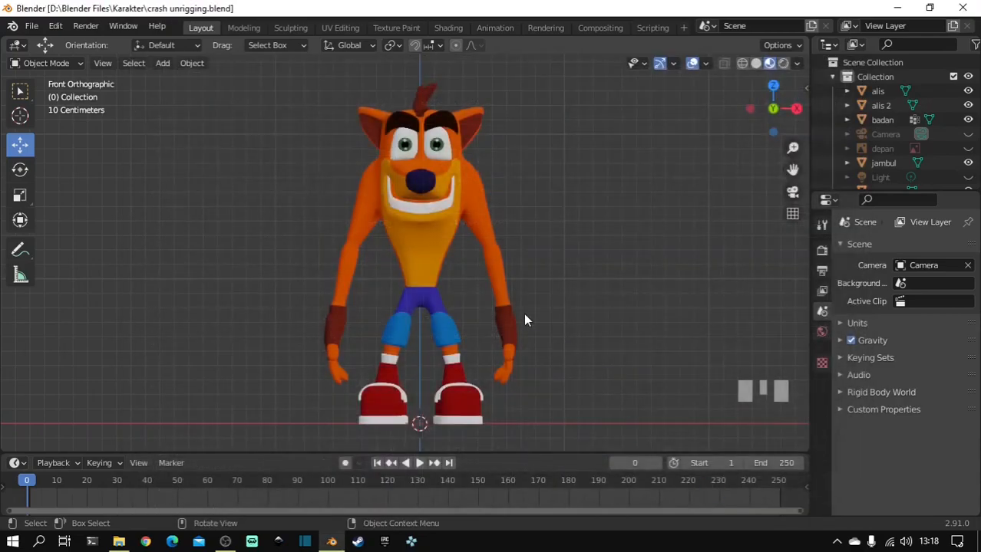
pyautogui.hotkey('ctrl', 's')
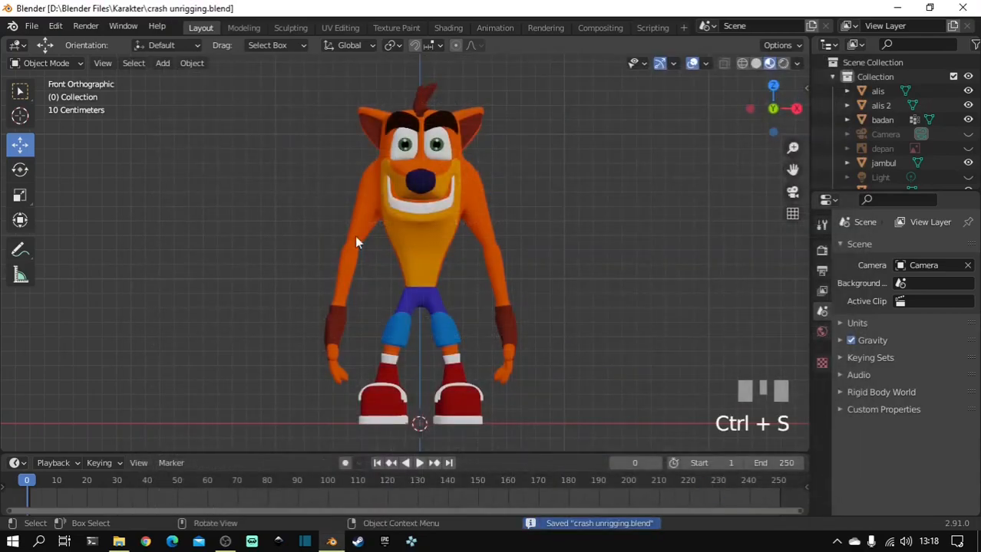
# Reopen the recent file "crash rigging - backup.blend" to check its rig, and return to "crash unrigging.blend"
pyautogui.click(32, 26)
pyautogui.moveTo(57, 70)
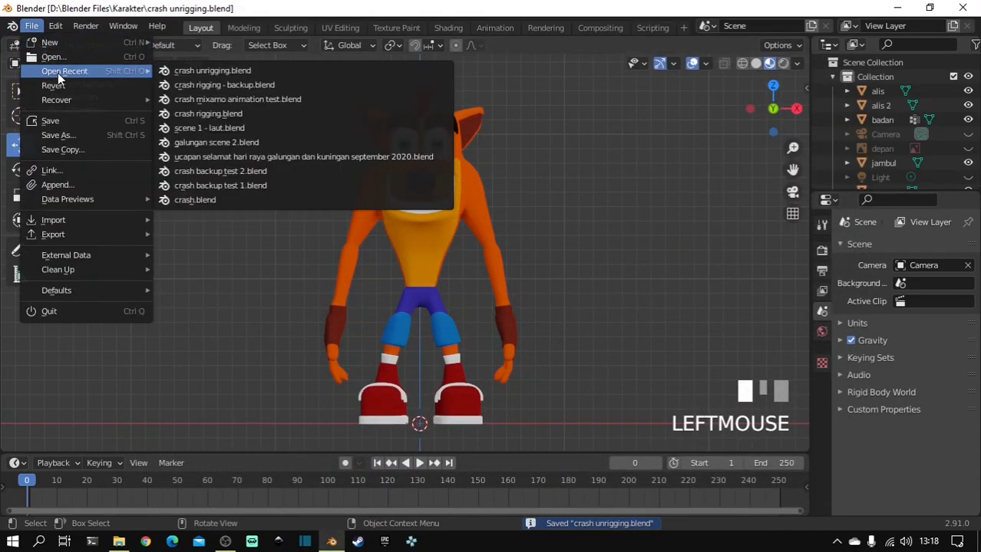
pyautogui.click(203, 85)
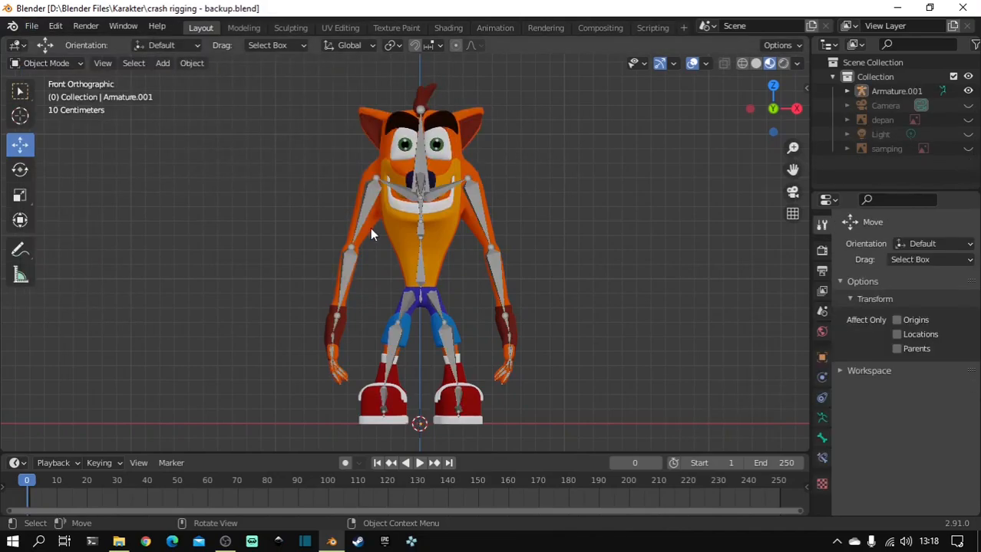
pyautogui.click(32, 25)
pyautogui.moveTo(56, 70)
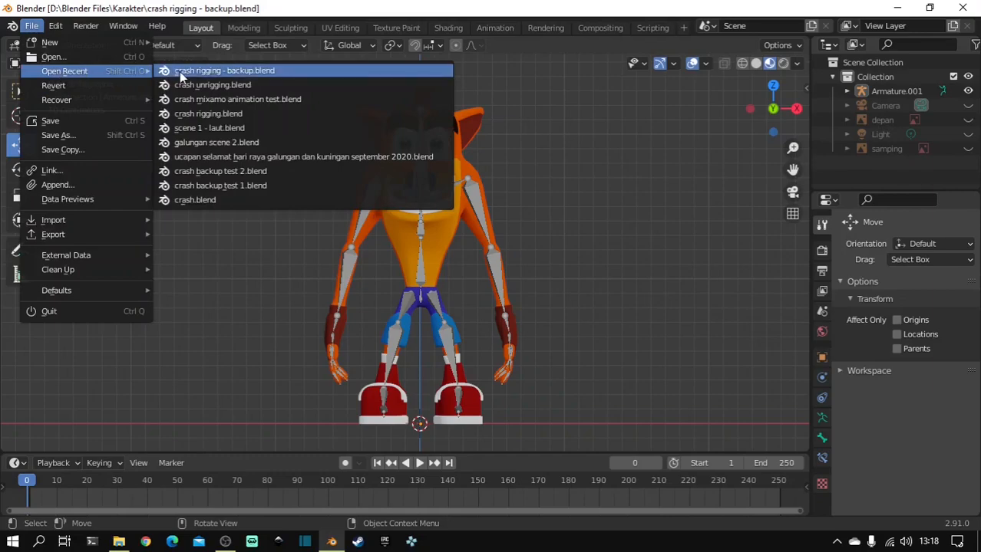
pyautogui.click(204, 85)
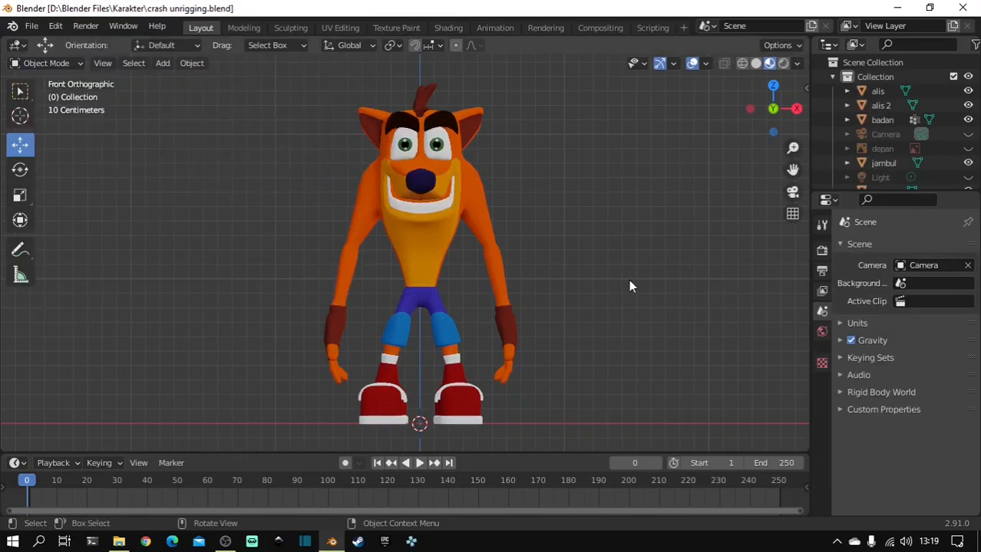
pyautogui.press('n')
pyautogui.click(694, 102)
pyautogui.press('n')
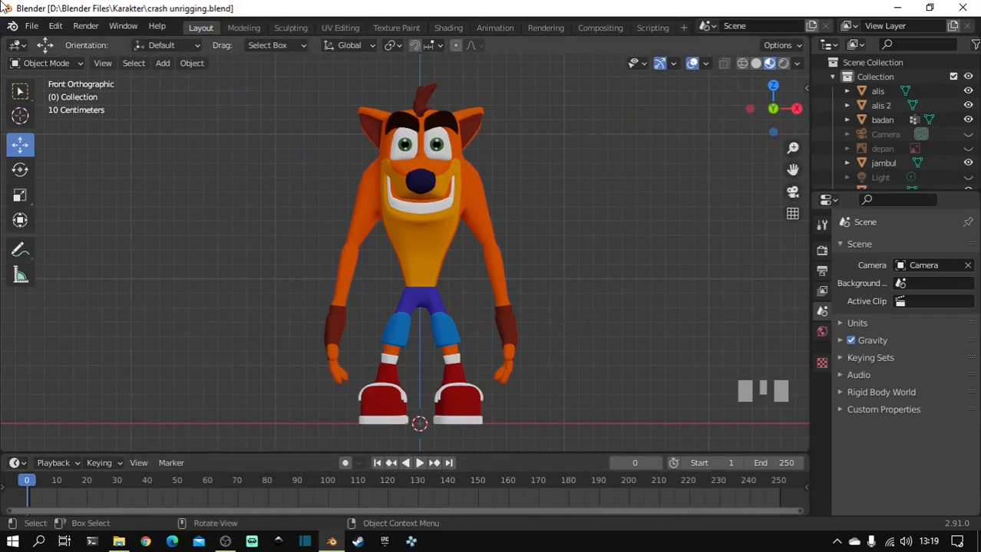
pyautogui.click(32, 28)
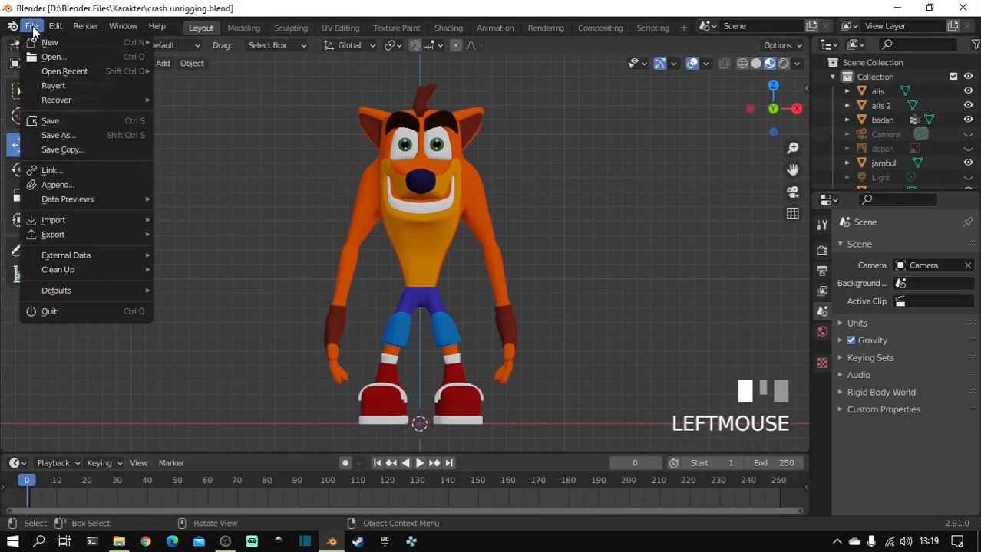
pyautogui.moveTo(86, 254)
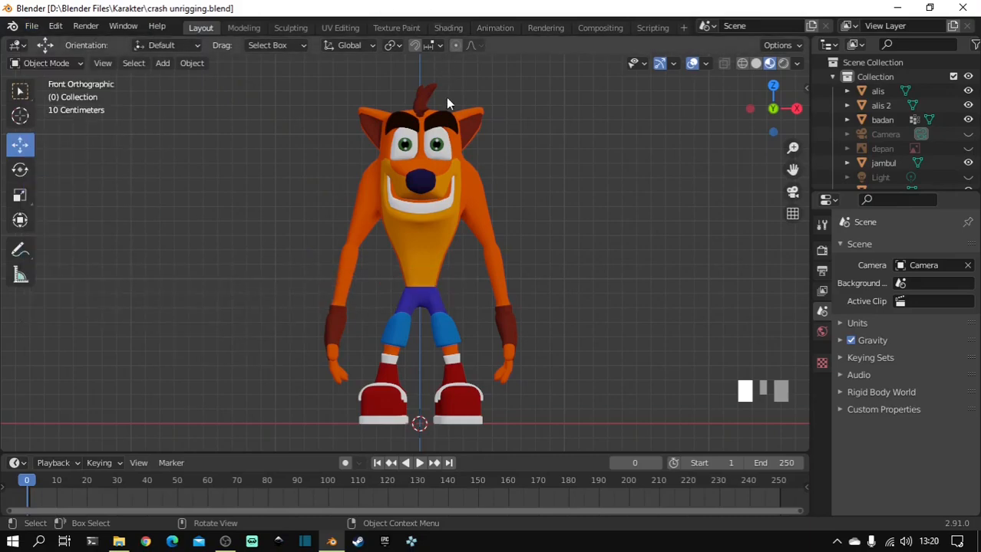
# Rename the body mesh "badan"'s light orange material to "light_orange"
pyautogui.click(444, 169)
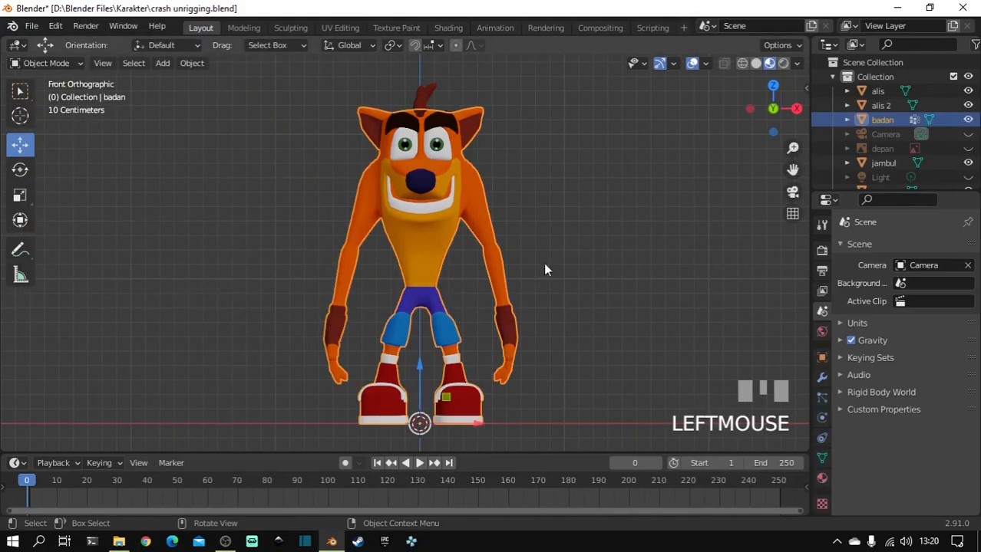
pyautogui.click(821, 478)
pyautogui.scroll(-3, 899, 284)
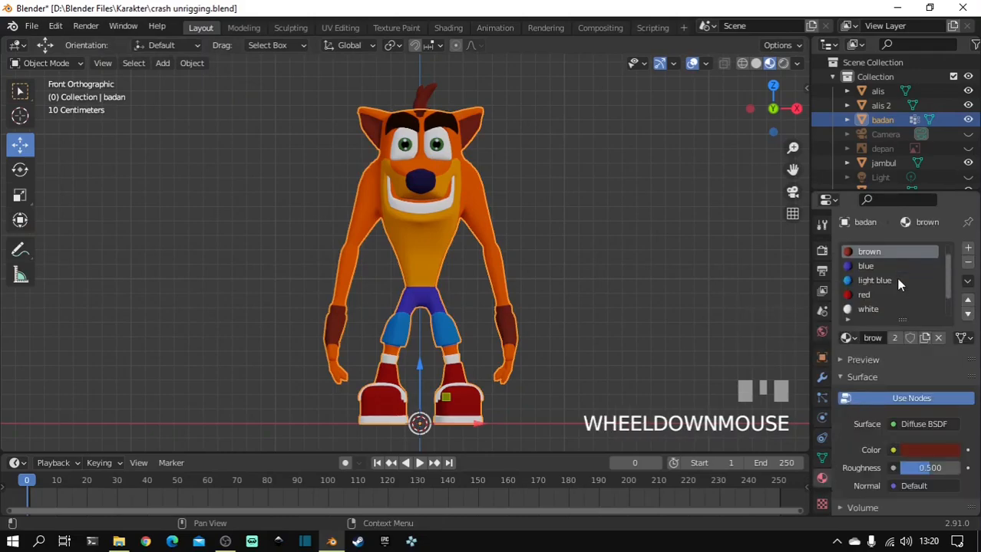
pyautogui.click(879, 295)
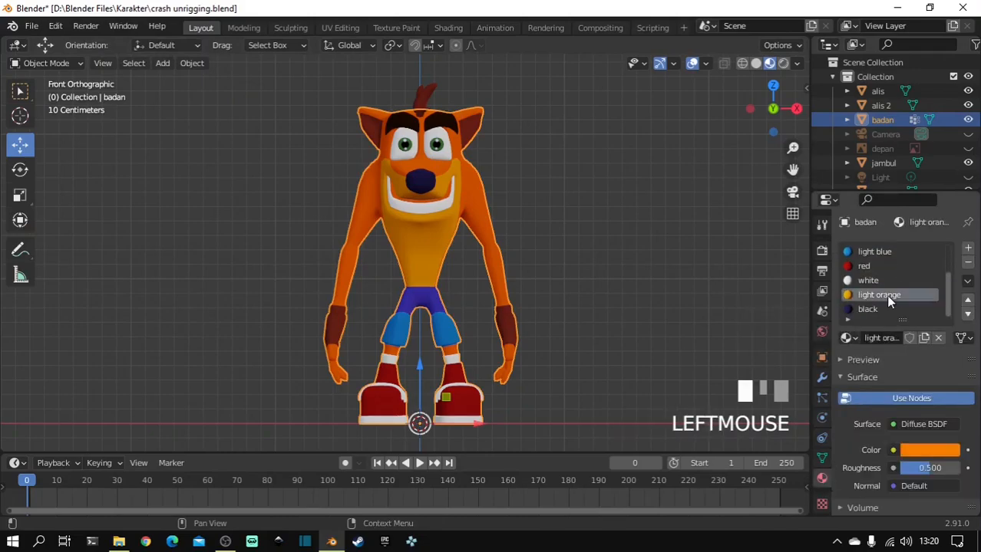
pyautogui.doubleClick(886, 296)
pyautogui.click(878, 296)
pyautogui.press('BackSpace')
pyautogui.write('_')
# Rename the body's light blue material to "light_blue" and save the file
pyautogui.click(880, 254)
pyautogui.doubleClick(880, 254)
pyautogui.click(878, 253)
pyautogui.press('BackSpace')
pyautogui.write('_')
pyautogui.press('Return')
pyautogui.scroll(3, 888, 286)
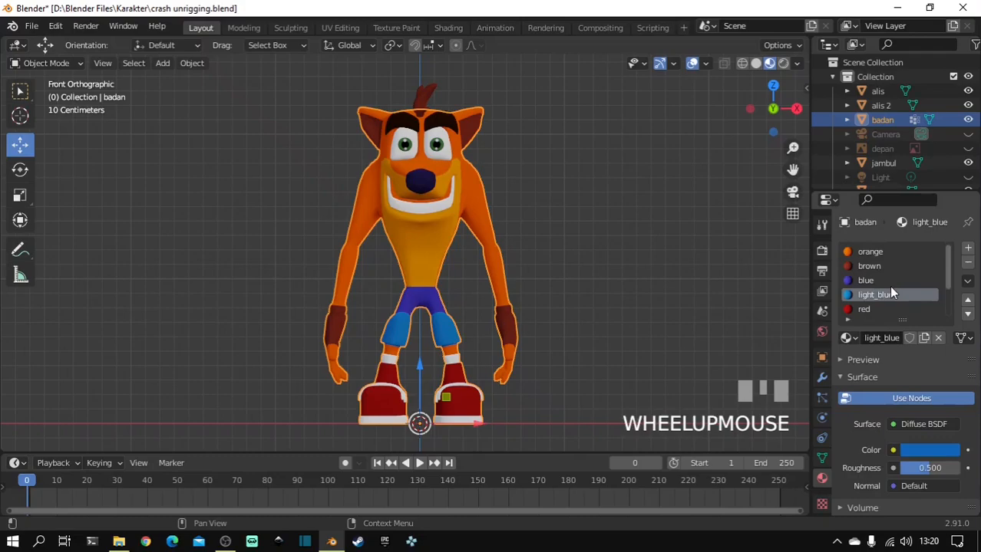
pyautogui.hotkey('ctrl', 's')
# Enable Fake User for the body's orange, brown and light_blue materials
pyautogui.click(886, 254)
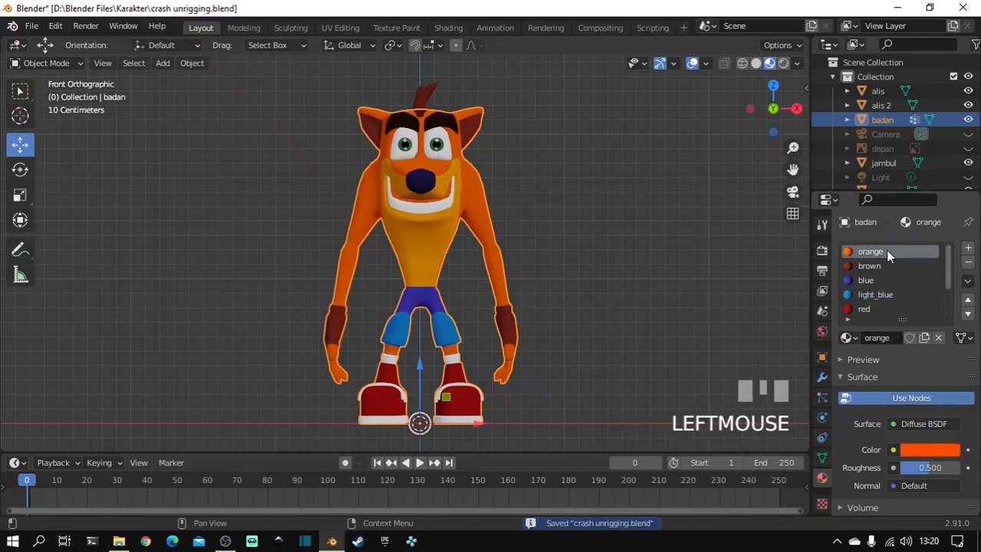
pyautogui.click(909, 338)
pyautogui.click(881, 267)
pyautogui.hotkey('ctrl', 's')
pyautogui.click(908, 338)
pyautogui.click(876, 280)
pyautogui.click(877, 253)
pyautogui.click(876, 282)
pyautogui.click(895, 294)
pyautogui.click(908, 338)
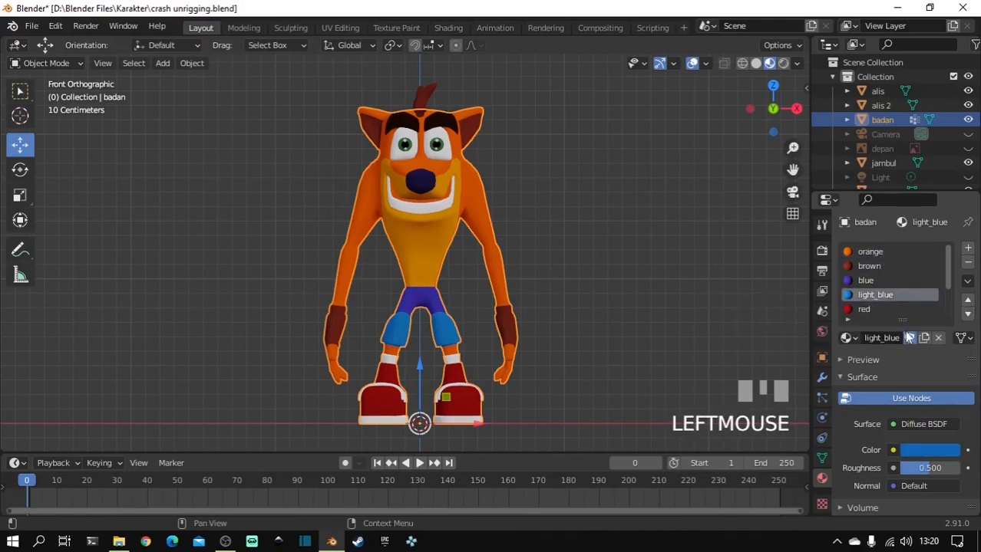
# Enable Fake User for the body's red, white, light_orange and black materials and save the file
pyautogui.click(893, 309)
pyautogui.click(909, 338)
pyautogui.moveTo(948, 290); pyautogui.dragTo(947, 322)
pyautogui.click(903, 279)
pyautogui.click(909, 339)
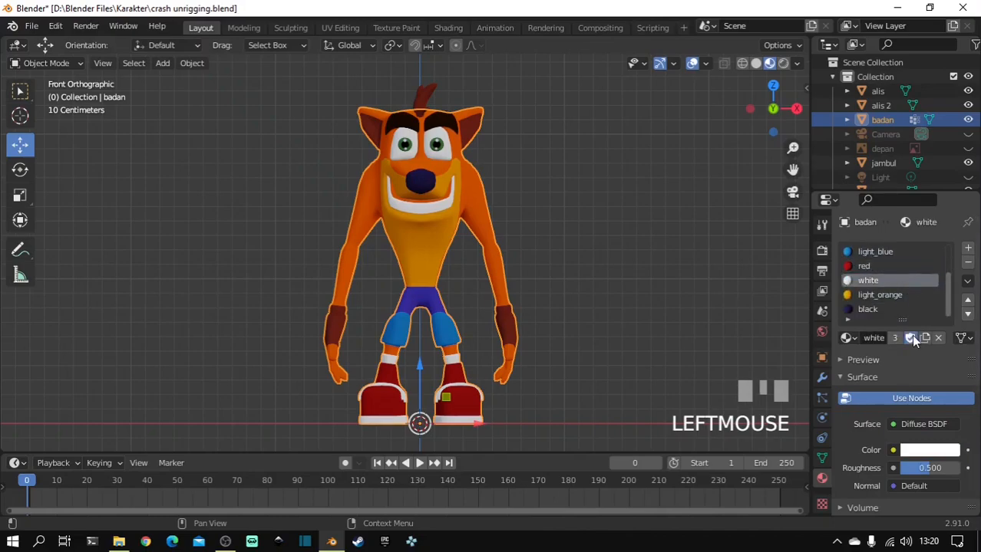
pyautogui.click(879, 295)
pyautogui.click(909, 338)
pyautogui.click(890, 309)
pyautogui.click(909, 338)
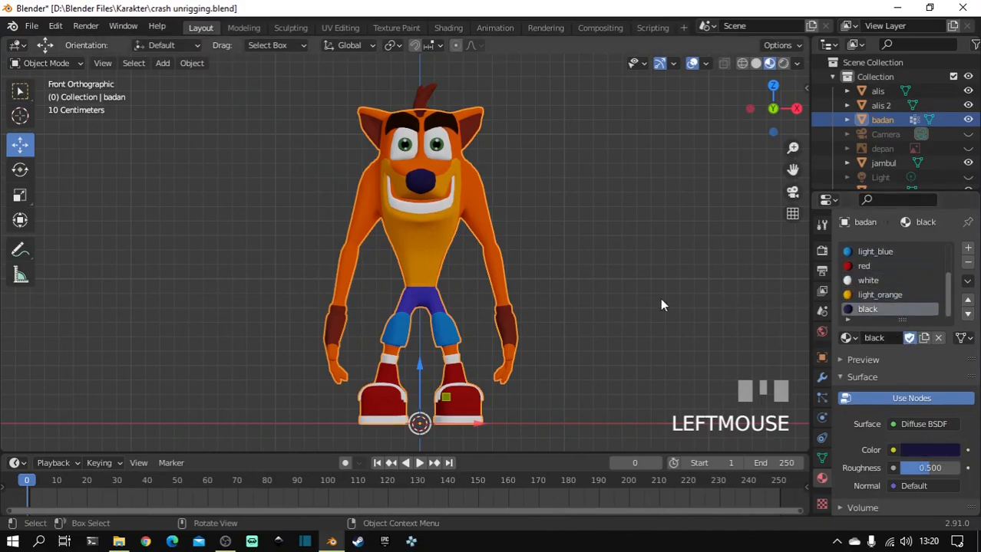
pyautogui.hotkey('ctrl', 's')
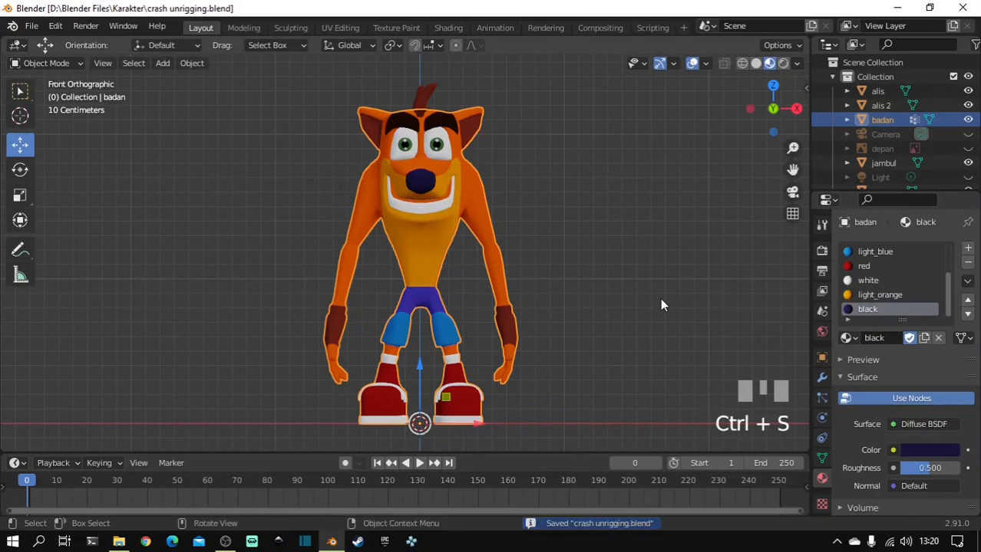
# Enable Fake User for the "kornea" material of the eye object "mata" and save the file
pyautogui.click(442, 150)
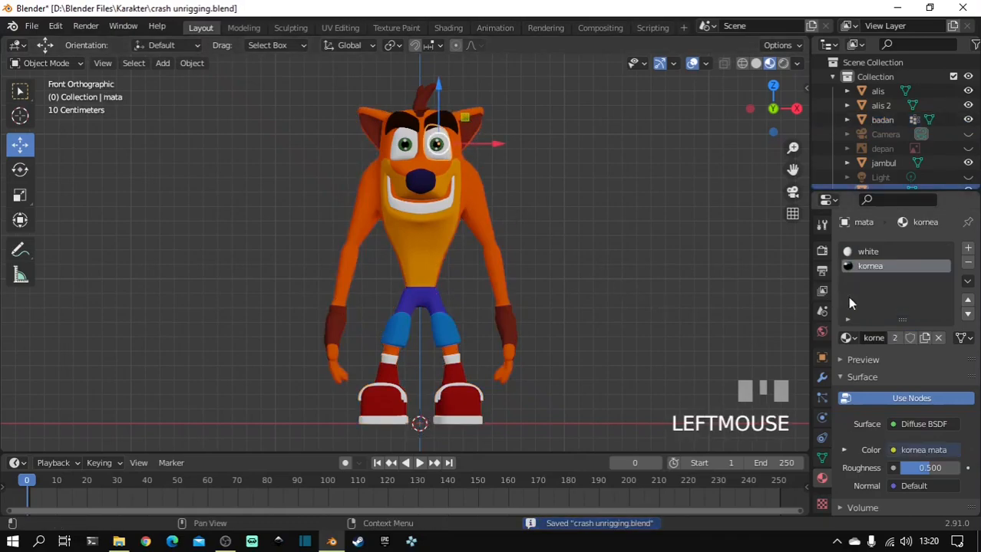
pyautogui.click(910, 337)
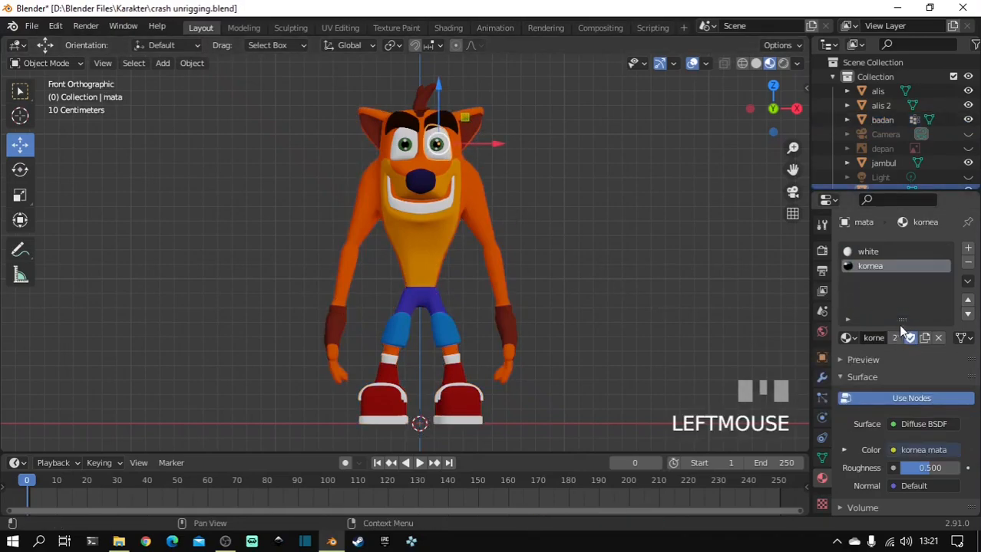
pyautogui.click(868, 252)
pyautogui.hotkey('ctrl', 's')
# Rename the kornea material's eye texture image to "kornea_mata" in the Texture Paint workspace, enable its Fake User and save the file
pyautogui.click(875, 265)
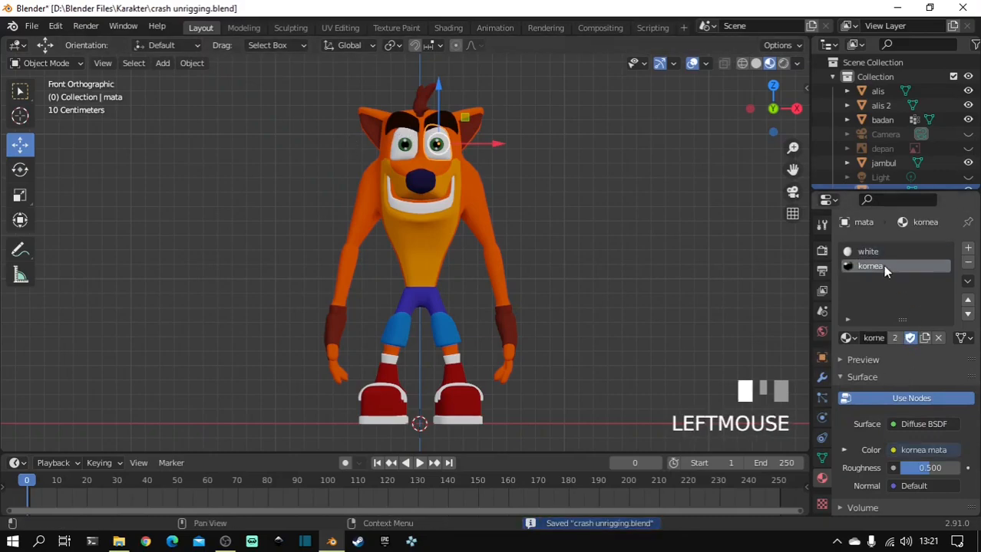
pyautogui.click(402, 26)
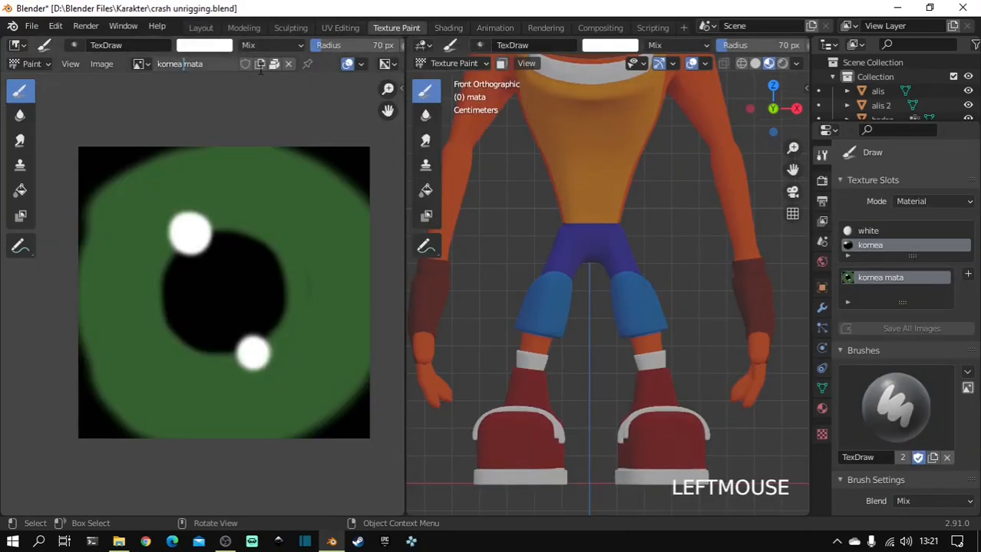
pyautogui.press('BackSpace')
pyautogui.write('_')
pyautogui.press('Return')
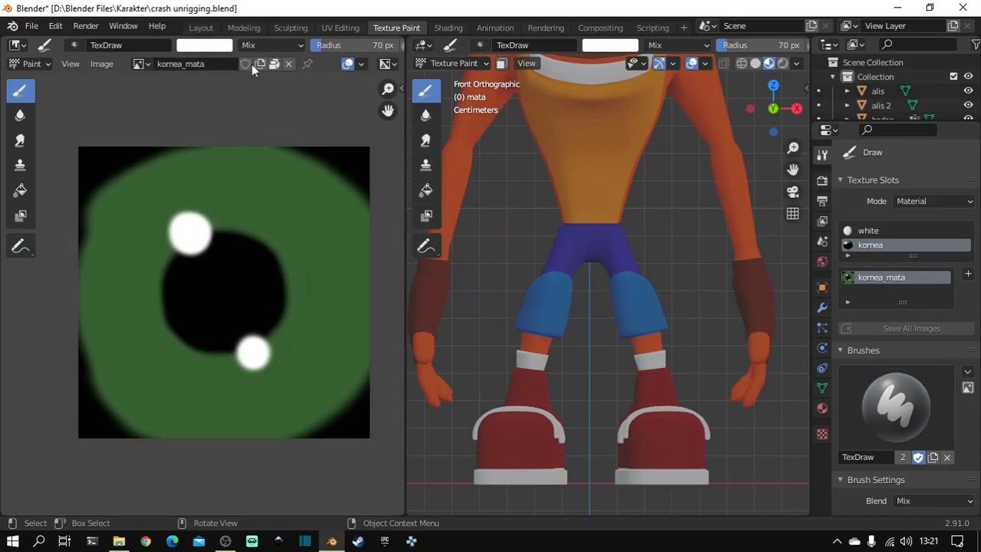
pyautogui.click(245, 64)
pyautogui.hotkey('ctrl', 's')
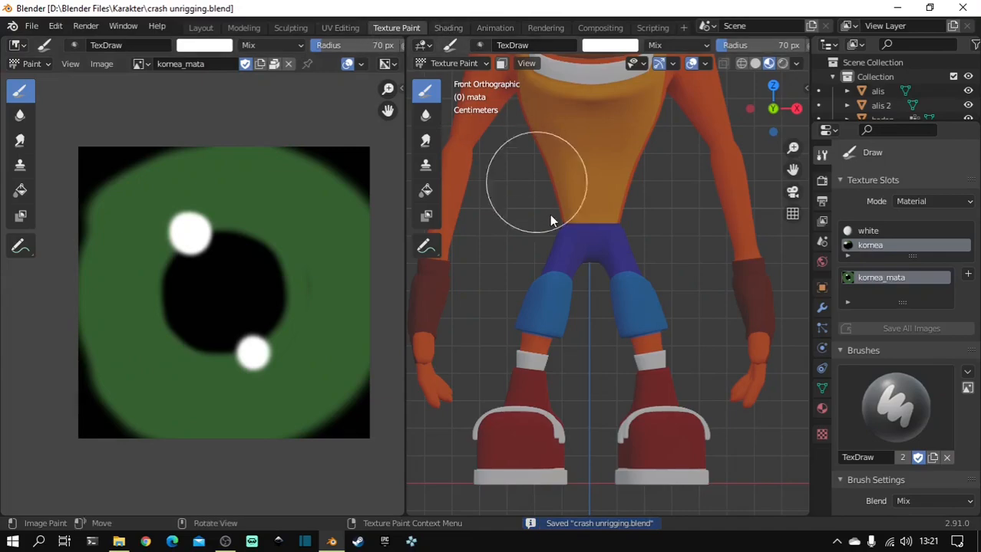
# Check the eye texture on the character's face and the kornea material's node setup in the Shading workspace
pyautogui.press('ctrl+KP_8')
pyautogui.press('ctrl+KP_8')
pyautogui.press('ctrl+KP_8')
pyautogui.press('ctrl+KP_8')
pyautogui.press('ctrl+KP_8')
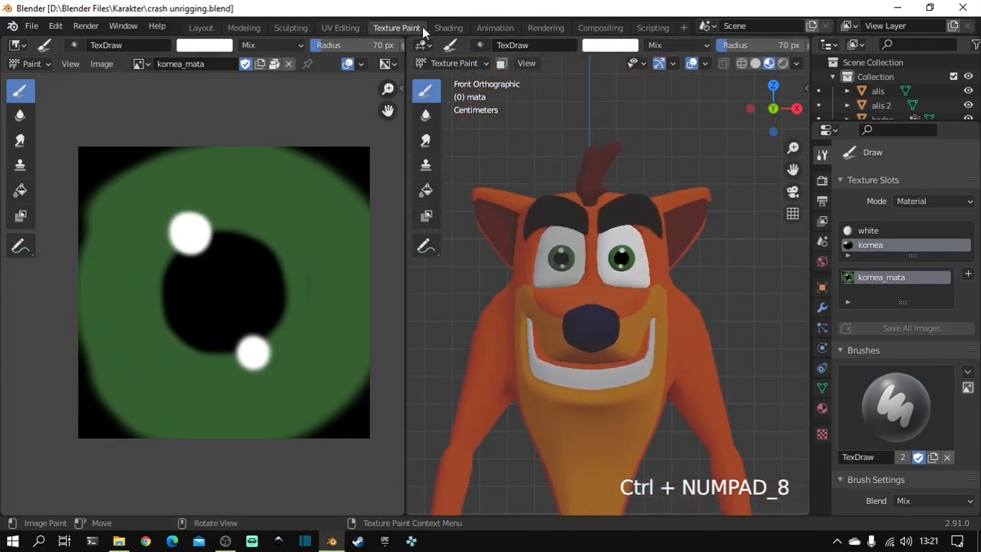
pyautogui.click(461, 28)
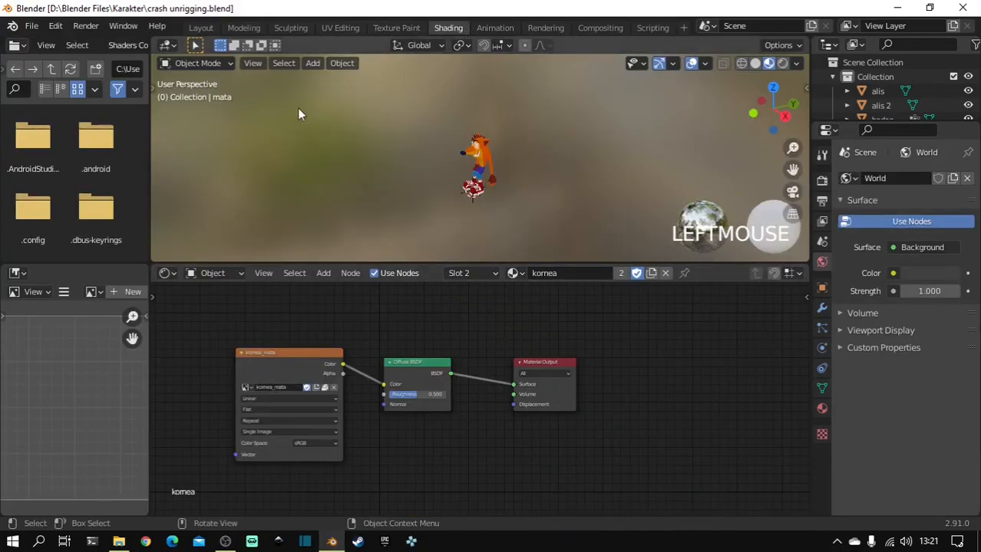
# Back in the Layout workspace, rename the material of eyebrow "alis 2" to "brown_dark" with Fake User enabled, save, and select eyebrow "alis"
pyautogui.click(215, 29)
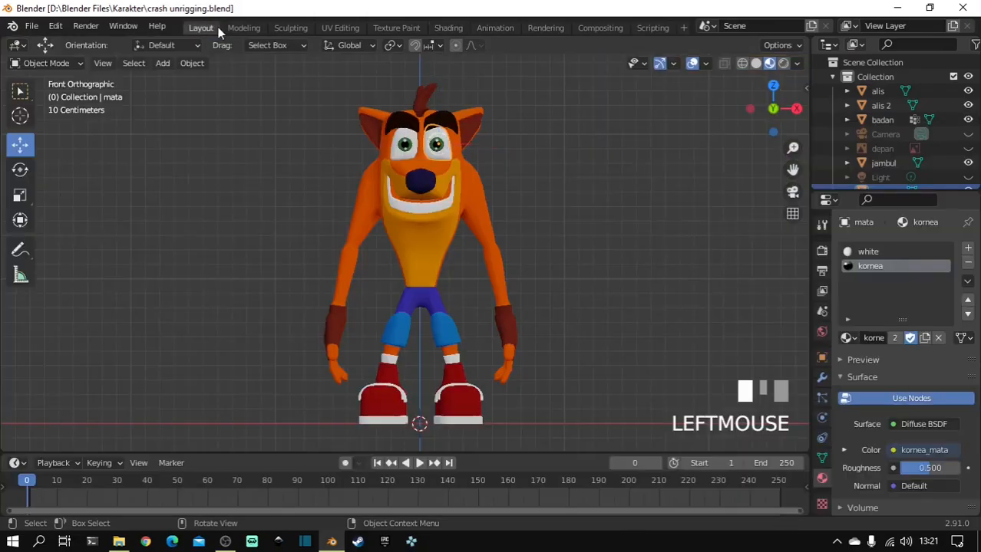
pyautogui.click(408, 123)
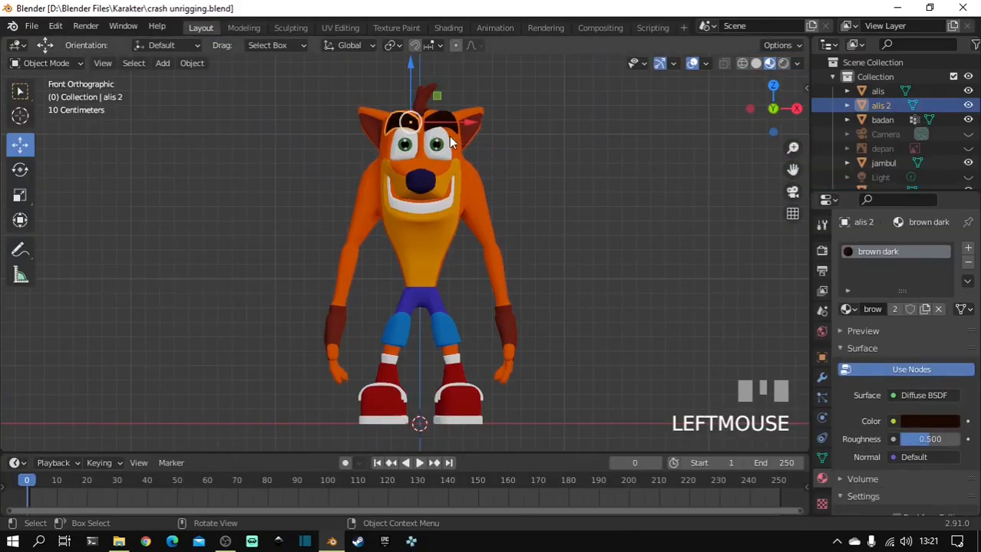
pyautogui.doubleClick(888, 258)
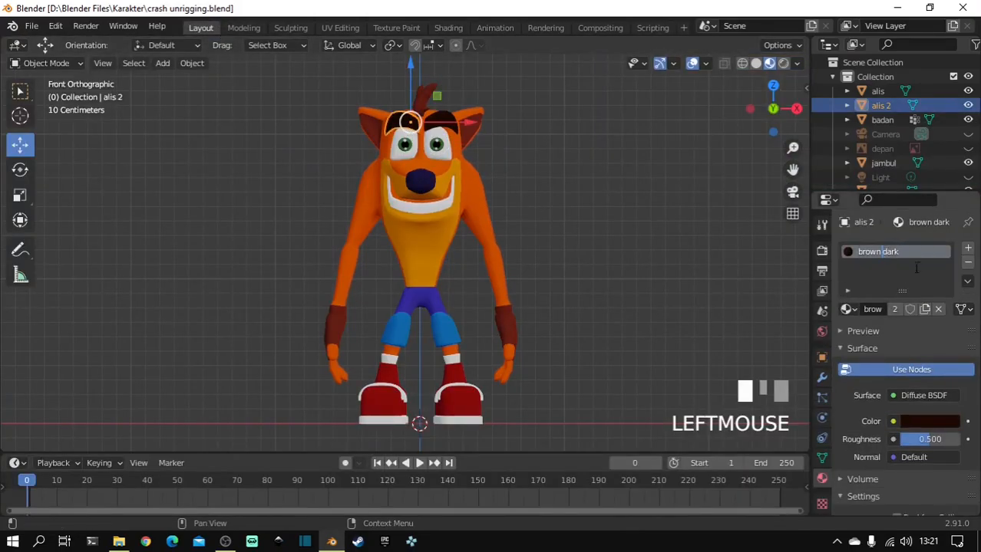
pyautogui.press('BackSpace')
pyautogui.write('_')
pyautogui.press('Return')
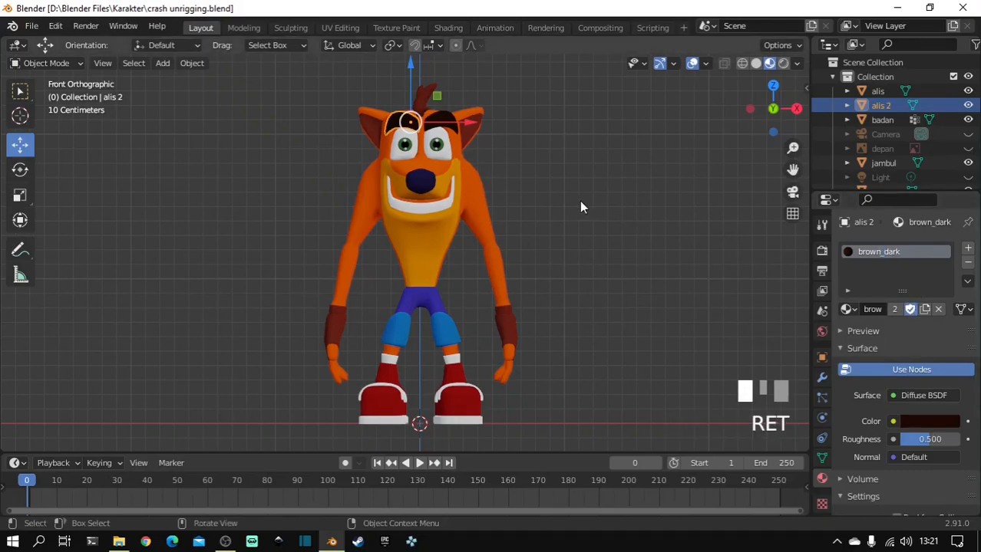
pyautogui.hotkey('ctrl', 's')
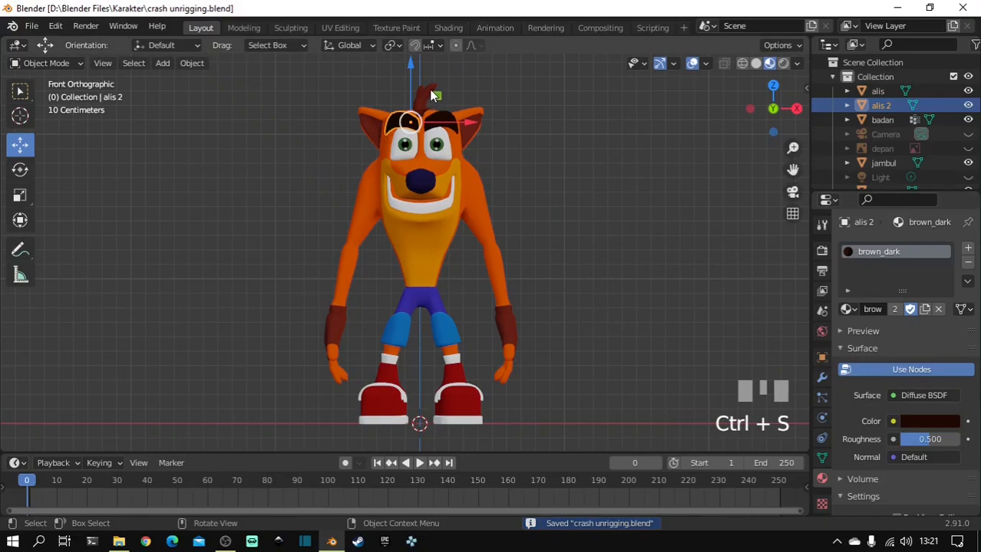
pyautogui.click(444, 115)
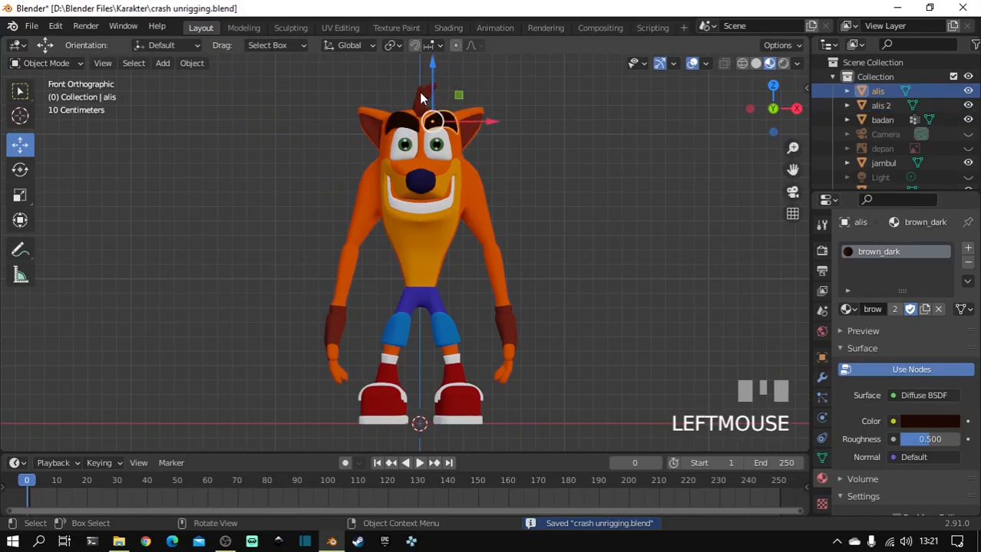
# Select the hair tuft "jambul" and switch the viewport to Solid shading
pyautogui.click(421, 95)
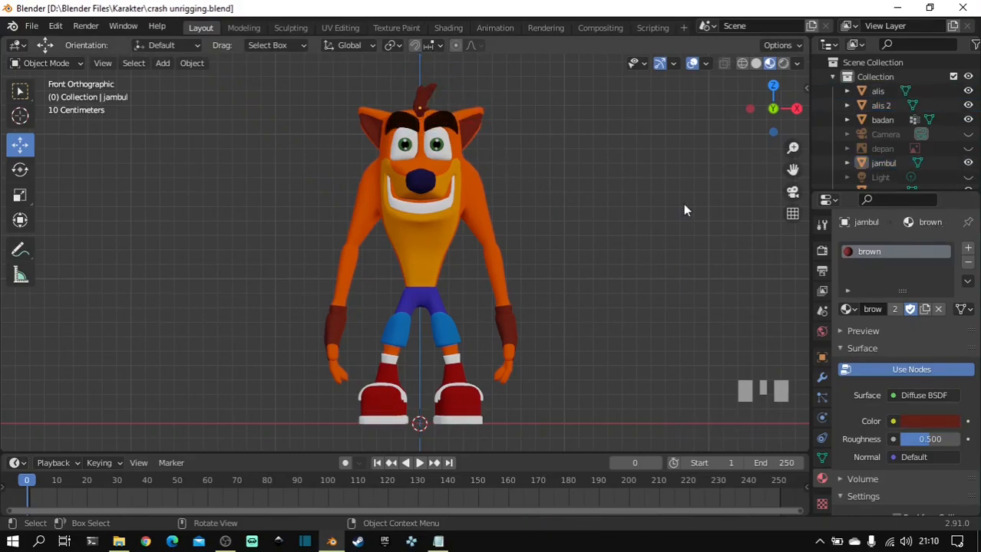
pyautogui.press('z')
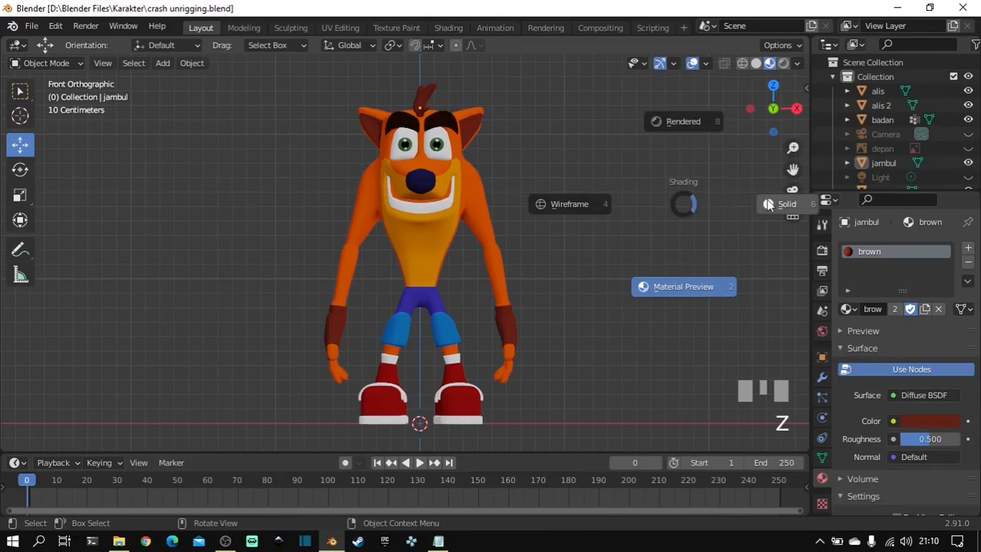
pyautogui.click(782, 207)
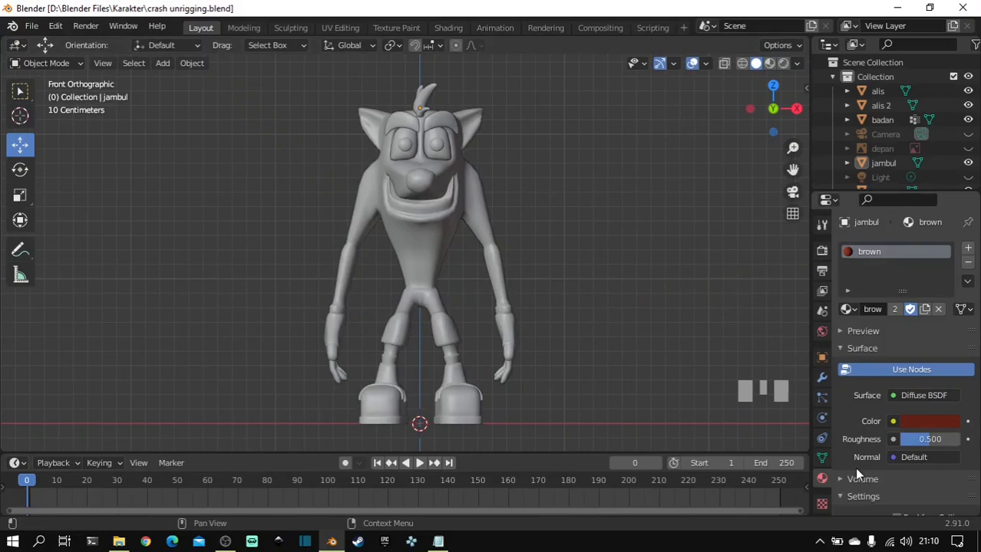
# Set the Viewport Display color of the hair's "brown" material by sampling its surface color with the eyedropper
pyautogui.scroll(-5, 856, 469)
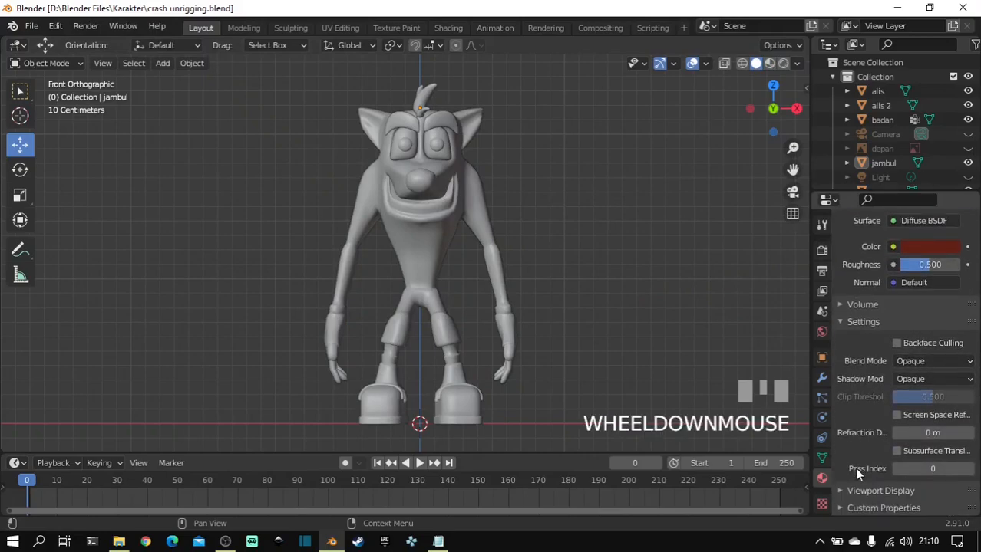
pyautogui.click(862, 499)
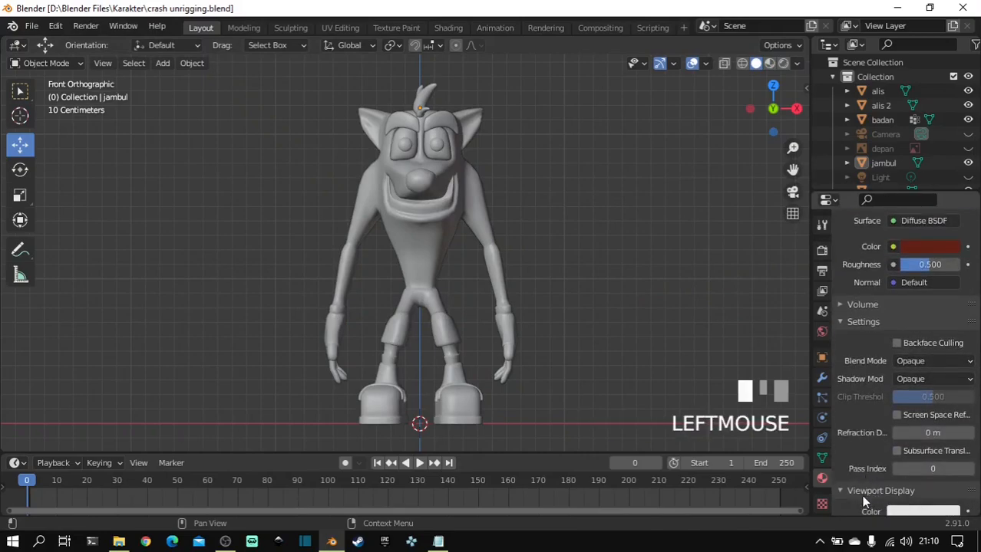
pyautogui.scroll(-2, 862, 499)
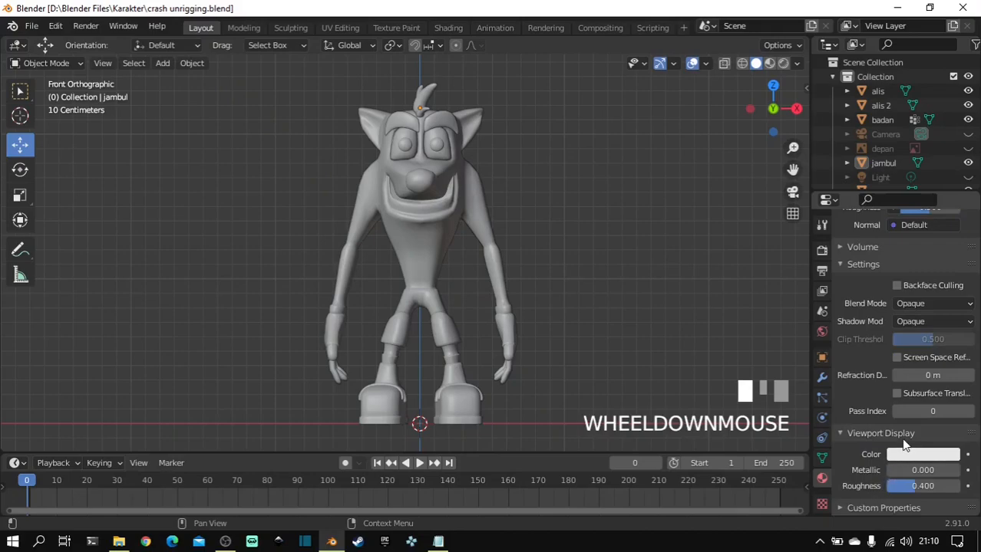
pyautogui.scroll(1, 902, 440)
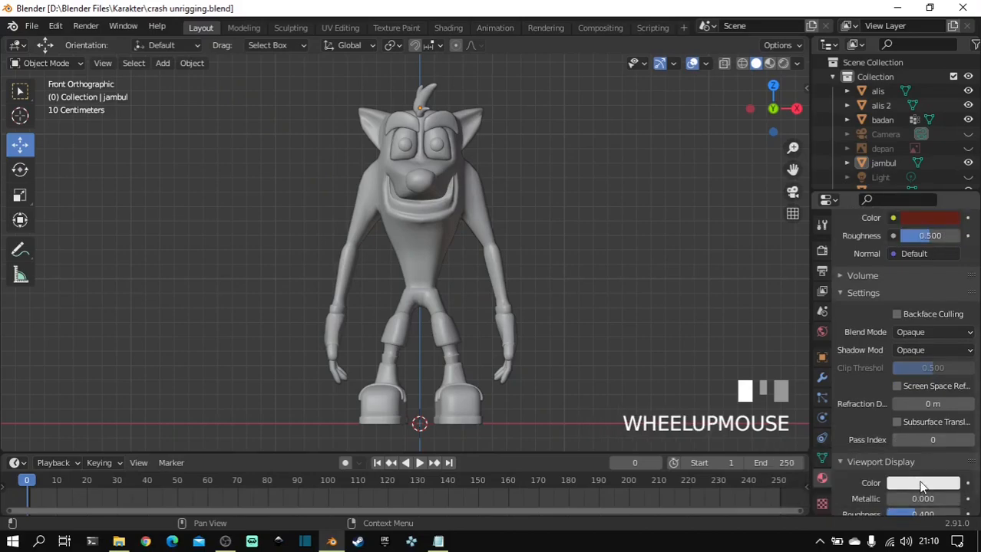
pyautogui.click(920, 485)
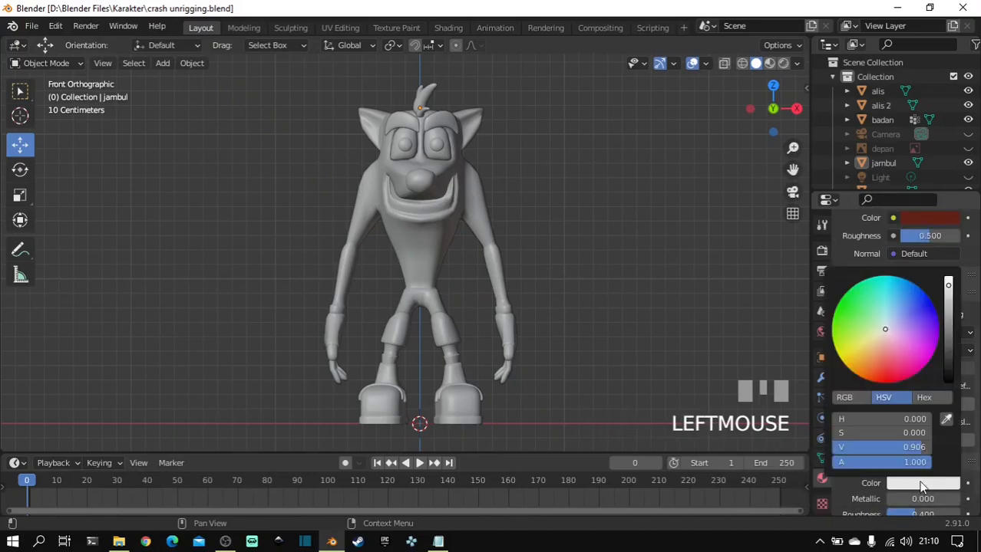
pyautogui.click(946, 419)
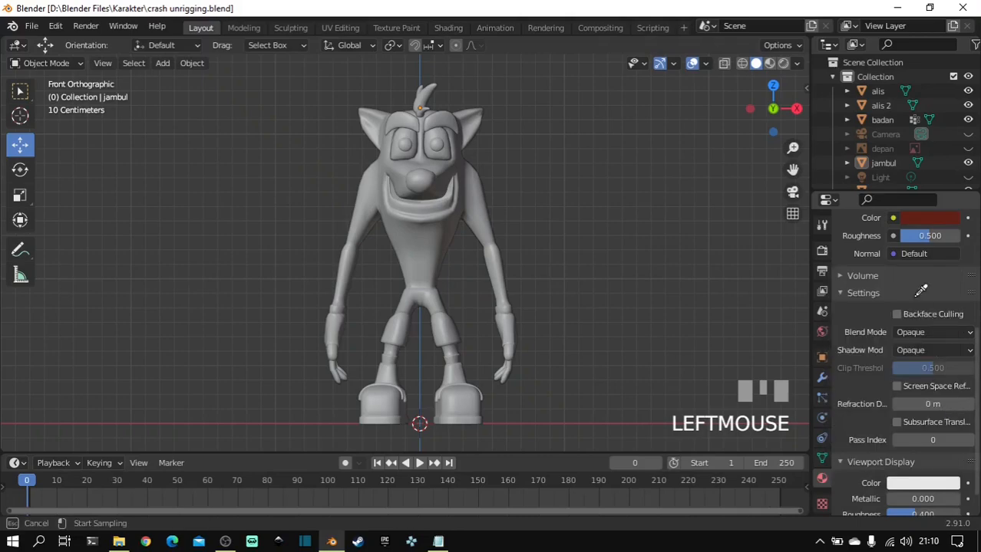
pyautogui.click(913, 219)
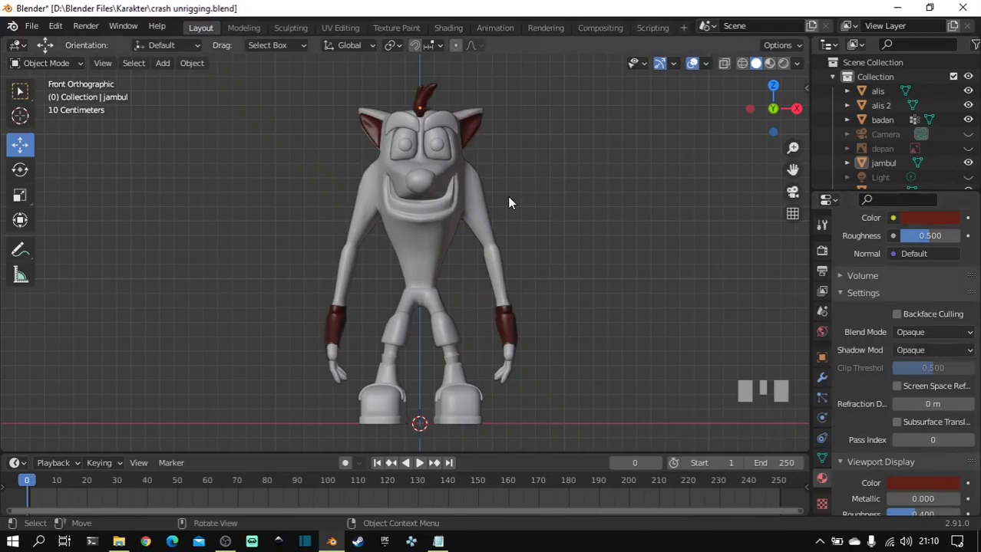
# Select eyebrow "alis" and sample its material's dark brown surface color for the Viewport Display color
pyautogui.click(438, 119)
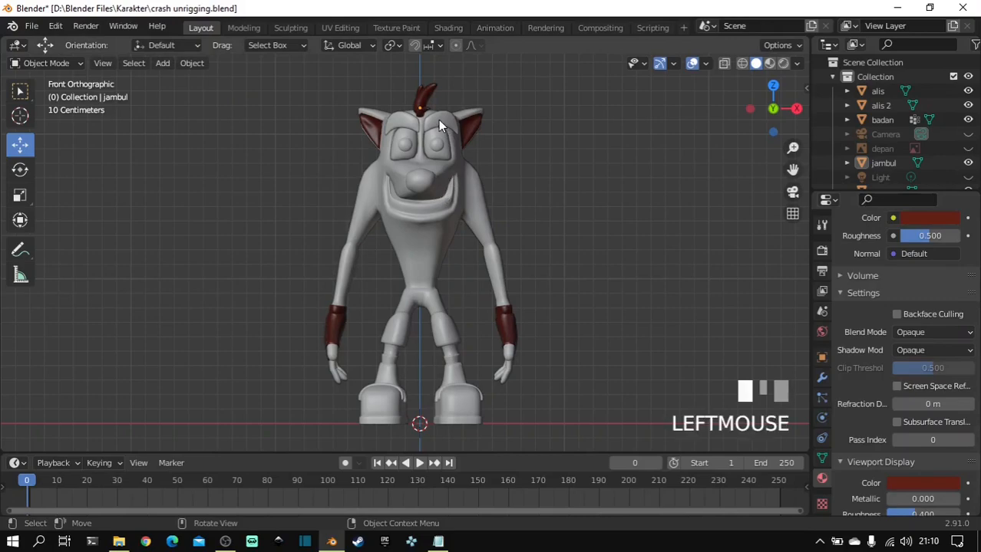
pyautogui.click(933, 481)
pyautogui.click(947, 424)
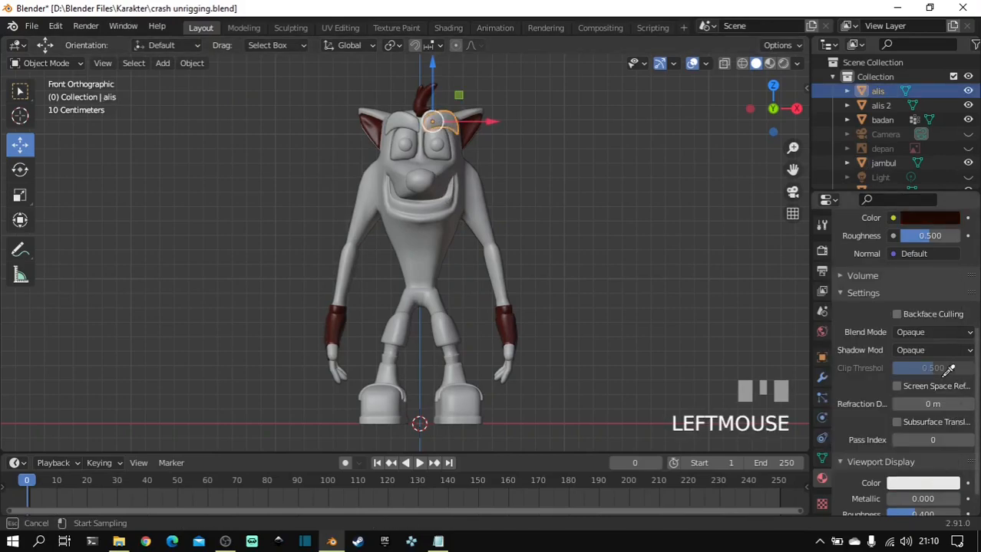
pyautogui.click(928, 218)
# Select the eye "mata" and set its kornea material's Viewport Display color to a very dark green
pyautogui.click(451, 151)
pyautogui.scroll(3, 920, 384)
pyautogui.scroll(-5, 921, 383)
pyautogui.scroll(2, 924, 454)
pyautogui.click(923, 482)
pyautogui.moveTo(948, 307); pyautogui.dragTo(949, 360)
pyautogui.click(847, 320)
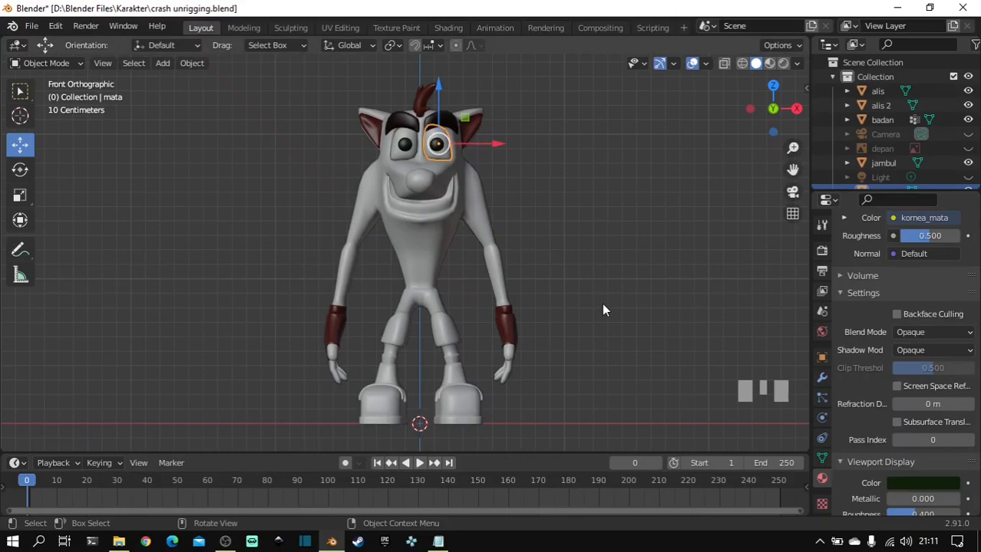
# Select the body "badan" and sample its "black" material's surface color for the Viewport Display color
pyautogui.click(471, 214)
pyautogui.scroll(-2, 859, 368)
pyautogui.click(923, 483)
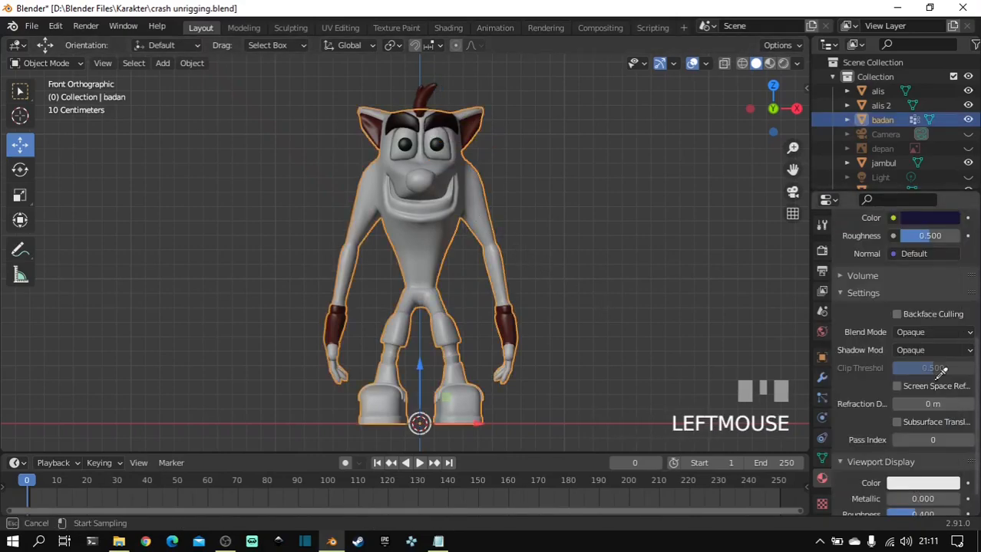
# Set the Viewport Display color of the body's "light_orange" material to its sampled surface color
pyautogui.scroll(5, 886, 245)
pyautogui.click(893, 236)
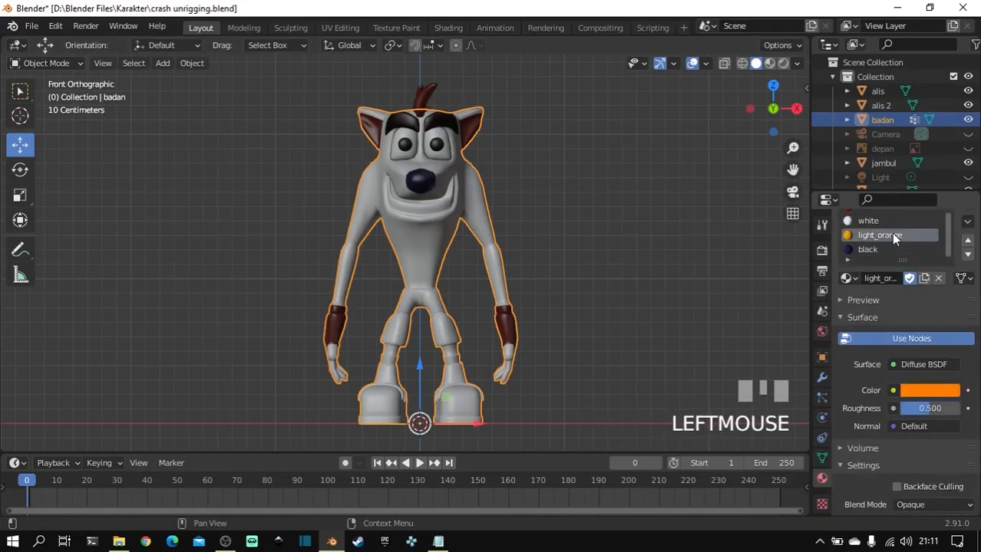
pyautogui.scroll(-5, 893, 234)
pyautogui.click(921, 453)
pyautogui.scroll(1, 859, 471)
pyautogui.click(921, 483)
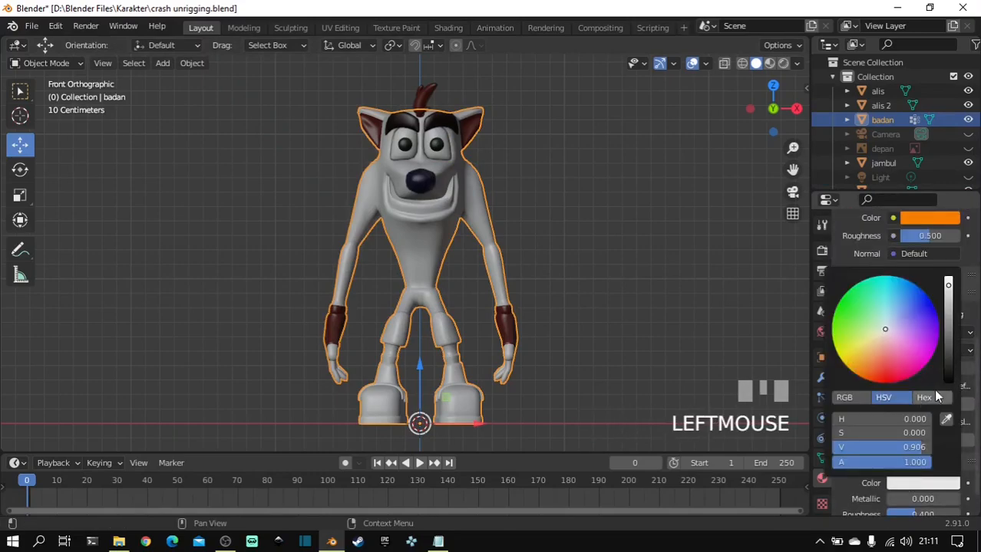
pyautogui.moveTo(930, 218); pyautogui.dragTo(921, 484)
# Set the Viewport Display color of the body's "white" material to its sampled surface color
pyautogui.scroll(5, 887, 304)
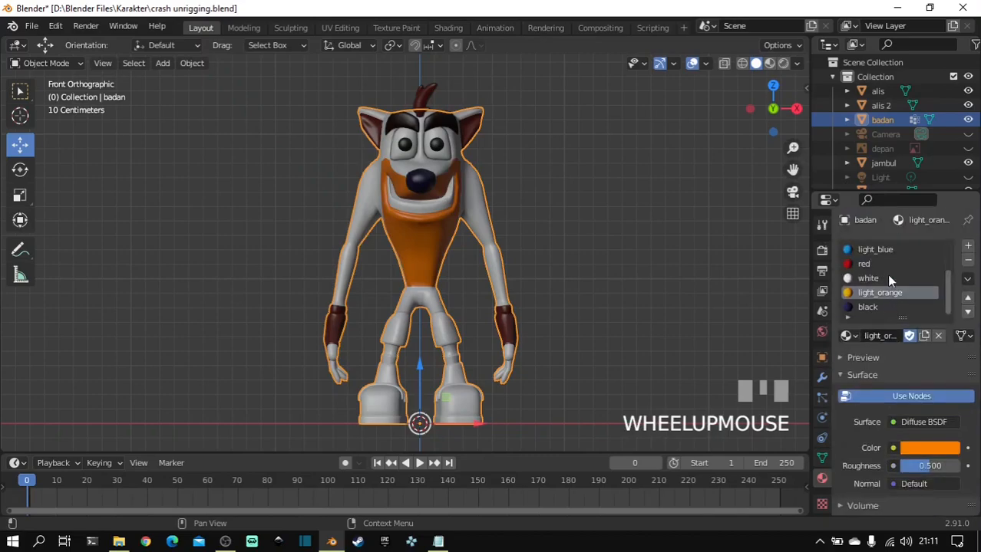
pyautogui.click(888, 279)
pyautogui.scroll(-5, 888, 280)
pyautogui.scroll(1, 922, 506)
pyautogui.click(921, 506)
pyautogui.click(948, 415)
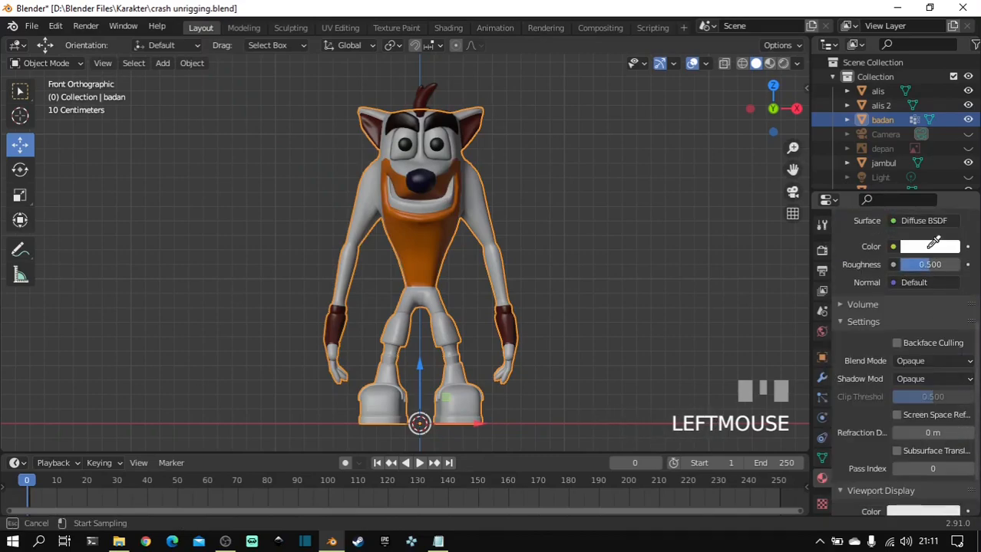
pyautogui.click(932, 244)
# Set the Viewport Display color of the body's "red" material to its sampled surface color
pyautogui.scroll(5, 926, 246)
pyautogui.click(884, 227)
pyautogui.scroll(-3, 913, 456)
pyautogui.scroll(-3, 915, 458)
pyautogui.click(923, 511)
pyautogui.click(948, 414)
pyautogui.click(919, 247)
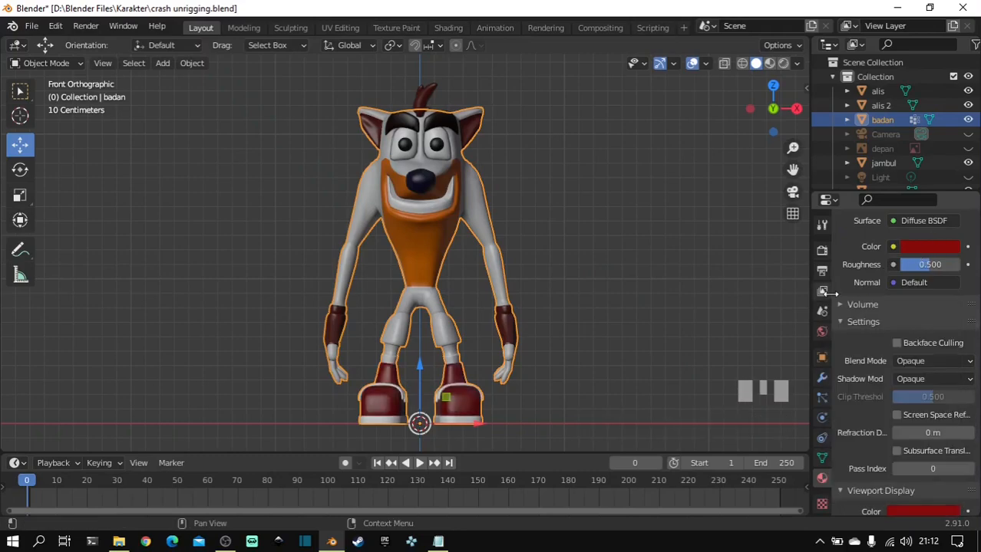
# Set the Viewport Display color of the body's "light_blue" material to its sampled surface color
pyautogui.scroll(5, 877, 322)
pyautogui.click(882, 277)
pyautogui.scroll(-3, 923, 473)
pyautogui.click(923, 482)
pyautogui.click(947, 389)
pyautogui.click(921, 218)
# Set the Viewport Display color of the body's "blue" material to match its dark blue surface color
pyautogui.scroll(5, 877, 284)
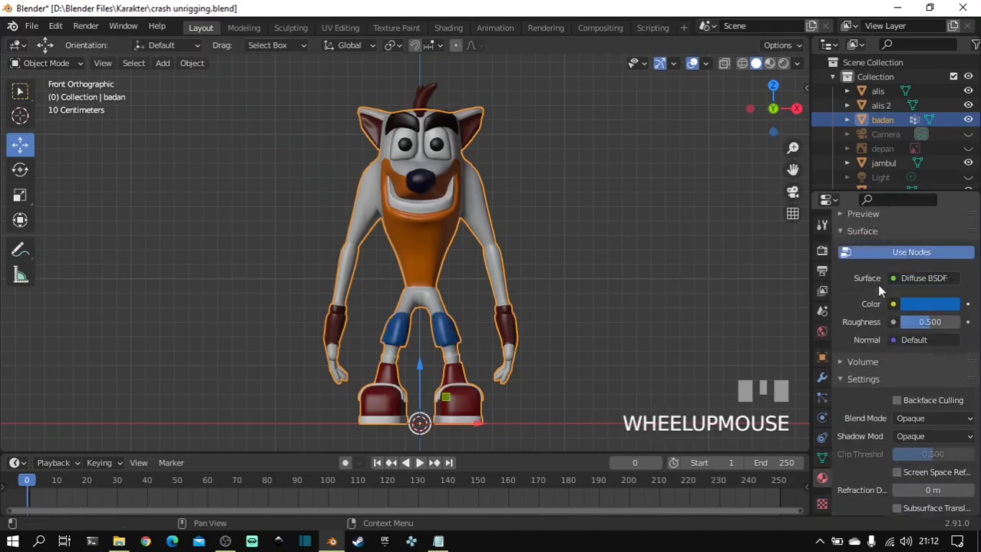
pyautogui.scroll(-5, 896, 414)
pyautogui.click(935, 455)
pyautogui.click(946, 391)
pyautogui.click(442, 333)
pyautogui.scroll(2, 885, 372)
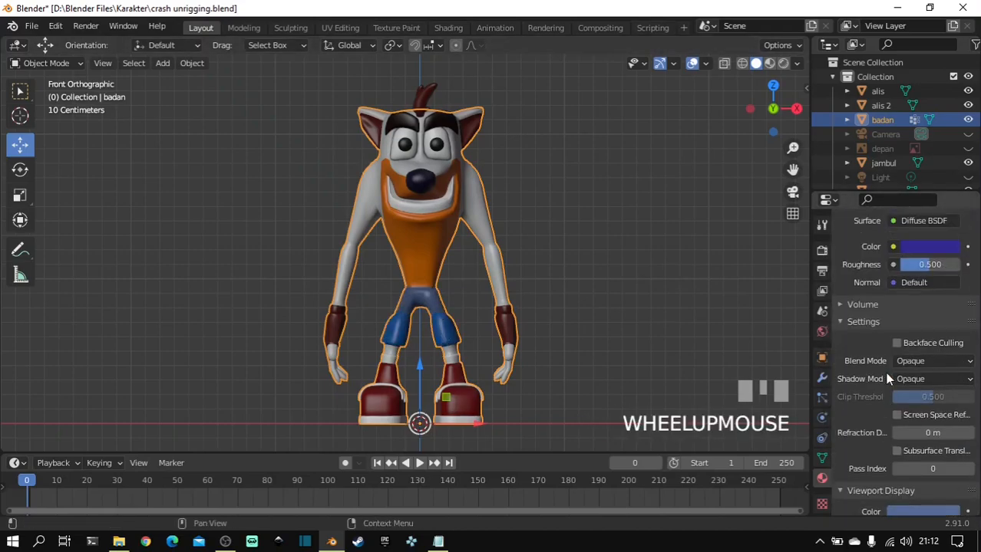
pyautogui.click(933, 507)
# Check the body's "brown" material and set the "orange" material's Viewport Display color to its sampled surface color
pyautogui.scroll(5, 847, 293)
pyautogui.click(871, 264)
pyautogui.scroll(-5, 900, 424)
pyautogui.scroll(5, 921, 393)
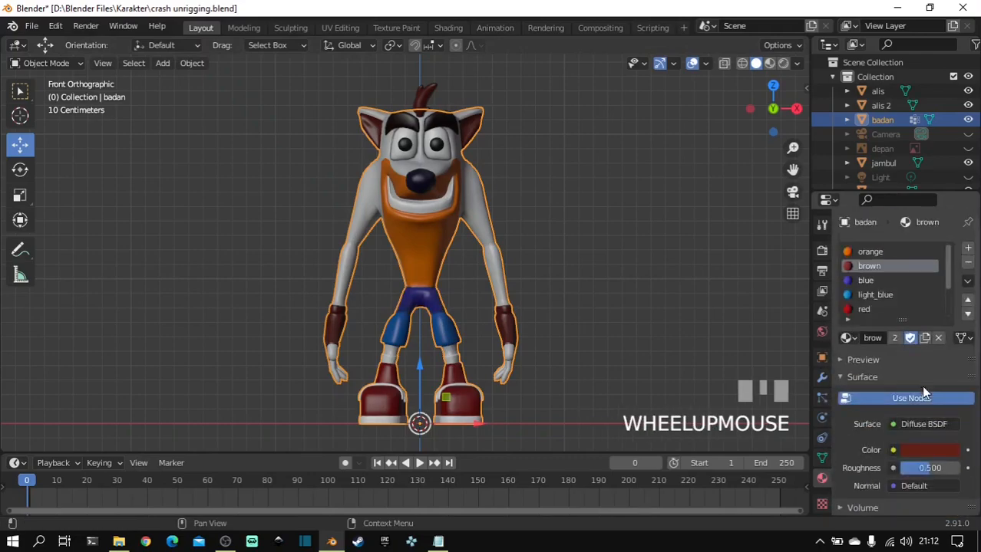
pyautogui.click(878, 253)
pyautogui.scroll(-8, 943, 483)
pyautogui.click(944, 486)
pyautogui.click(948, 424)
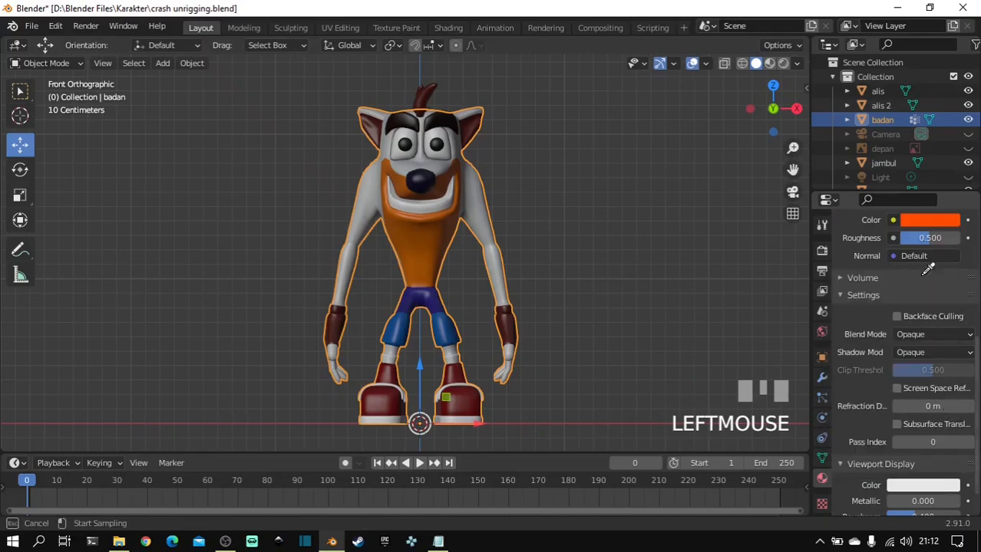
pyautogui.click(936, 220)
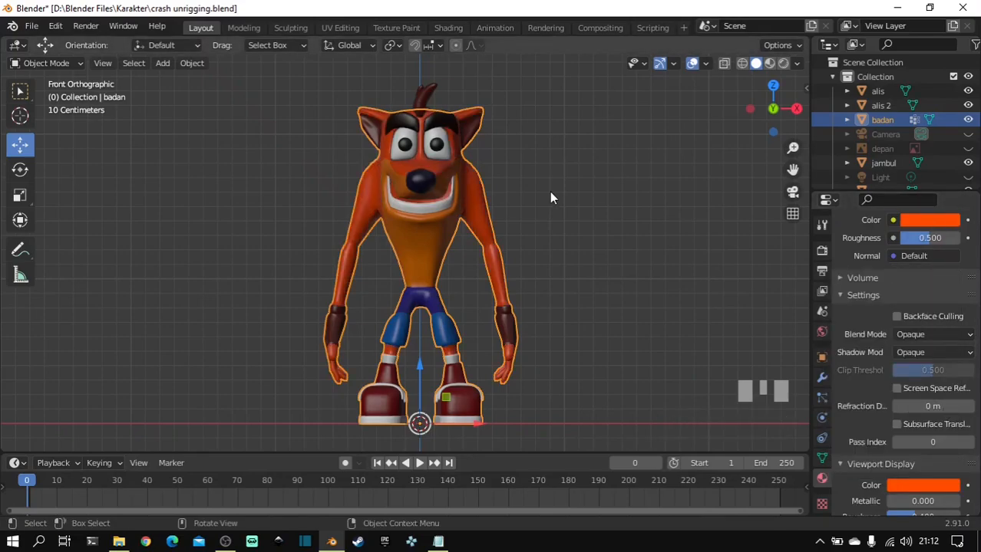
# Save the file and deselect the body
pyautogui.hotkey('ctrl', 's')
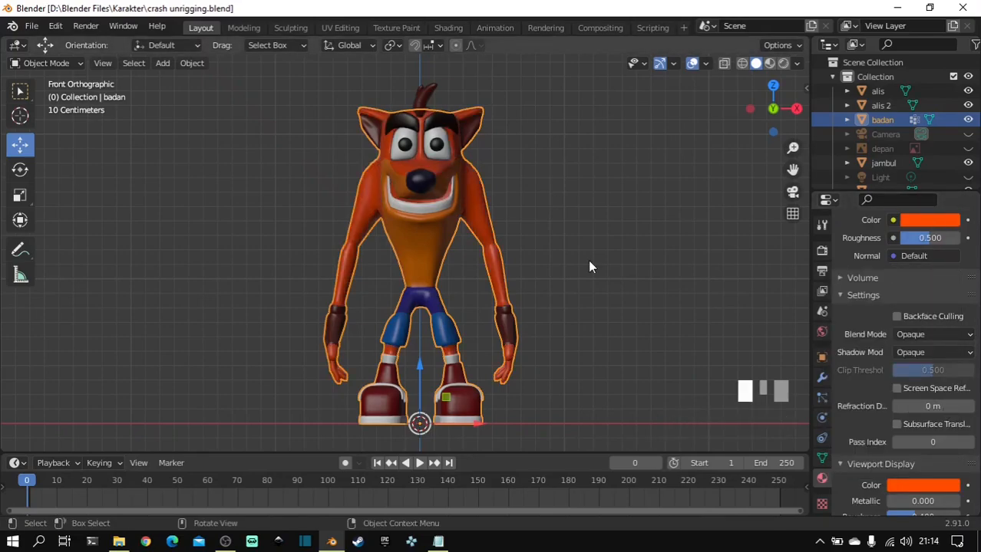
pyautogui.hotkey('ctrl', 's')
pyautogui.click(541, 191)
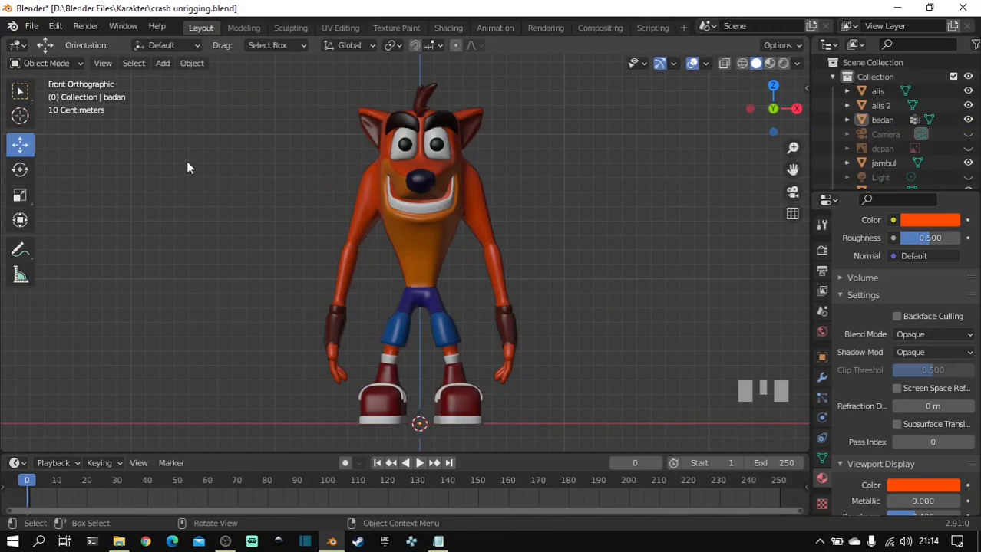
# Start a Wavefront (.obj) export in the "Crash Export OBJ" folder and choose "crash unrigging.obj" as the target file
pyautogui.click(30, 27)
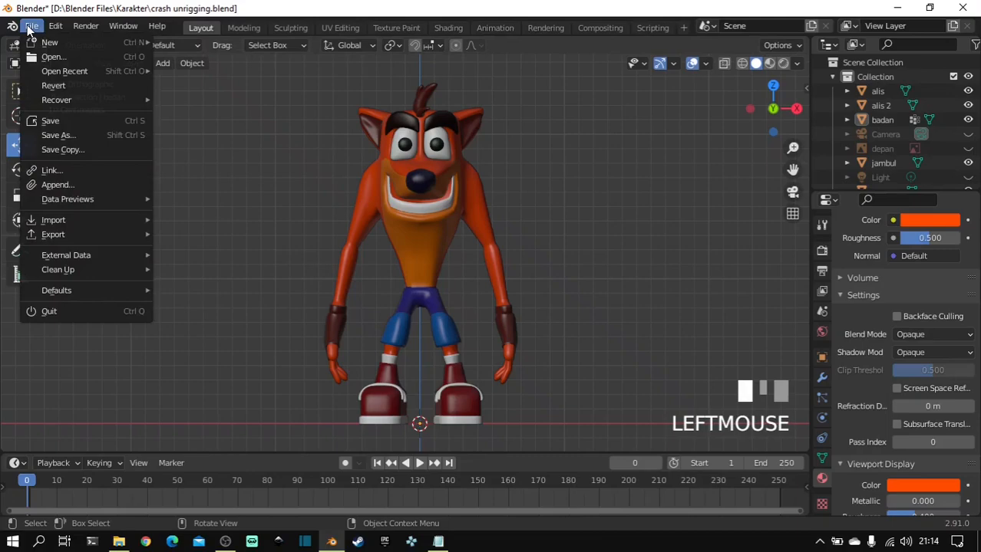
pyautogui.moveTo(53, 235)
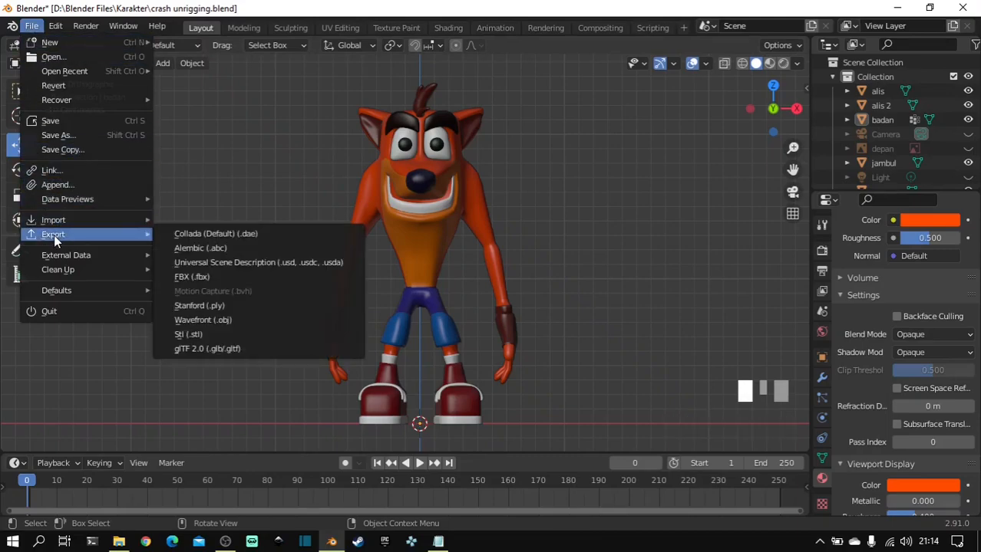
pyautogui.click(221, 320)
pyautogui.doubleClick(379, 175)
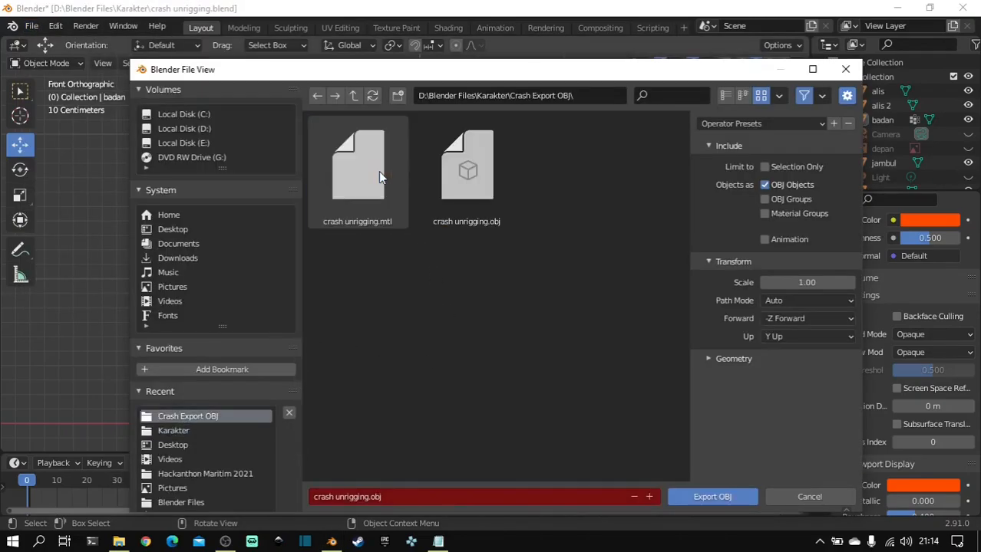
pyautogui.click(464, 196)
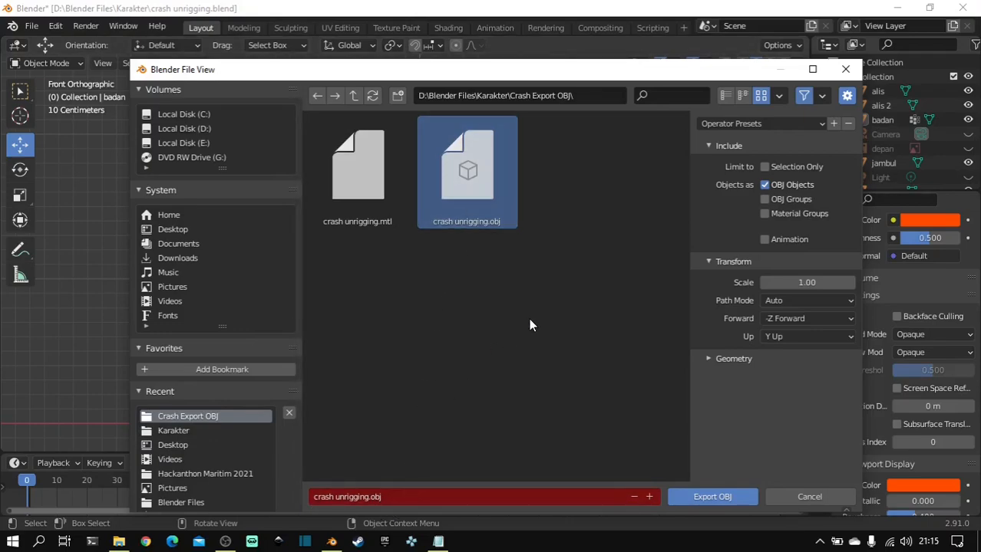
# Review the OBJ export's Geometry and Path Mode options, keep Path Mode on Auto and export the model
pyautogui.click(724, 359)
pyautogui.scroll(-2, 725, 378)
pyautogui.scroll(2, 725, 378)
pyautogui.scroll(-2, 725, 378)
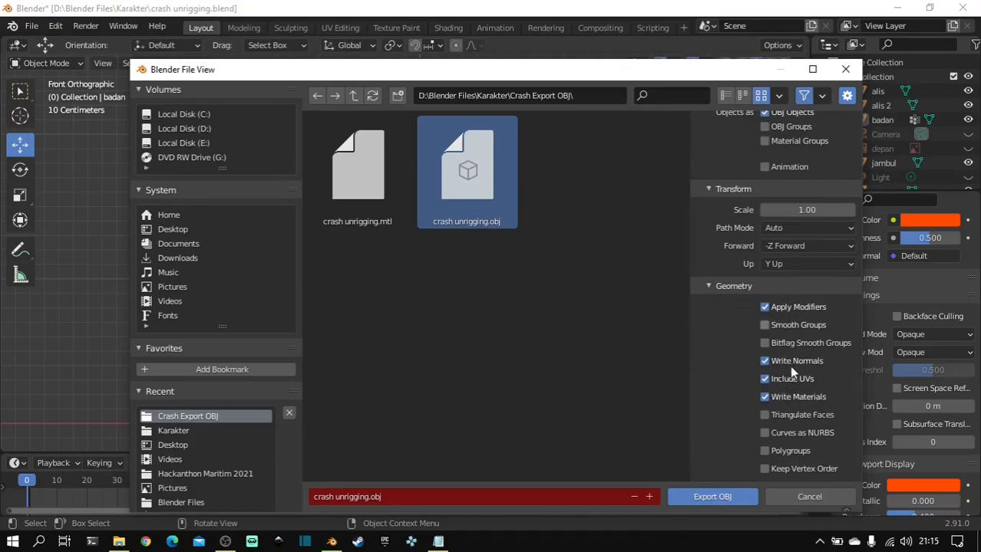
pyautogui.scroll(2, 709, 352)
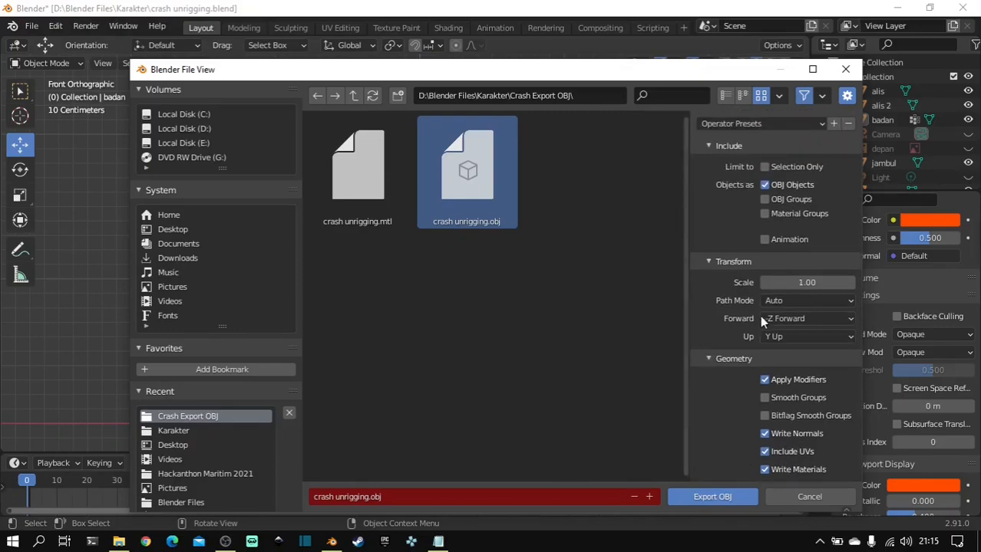
pyautogui.click(783, 301)
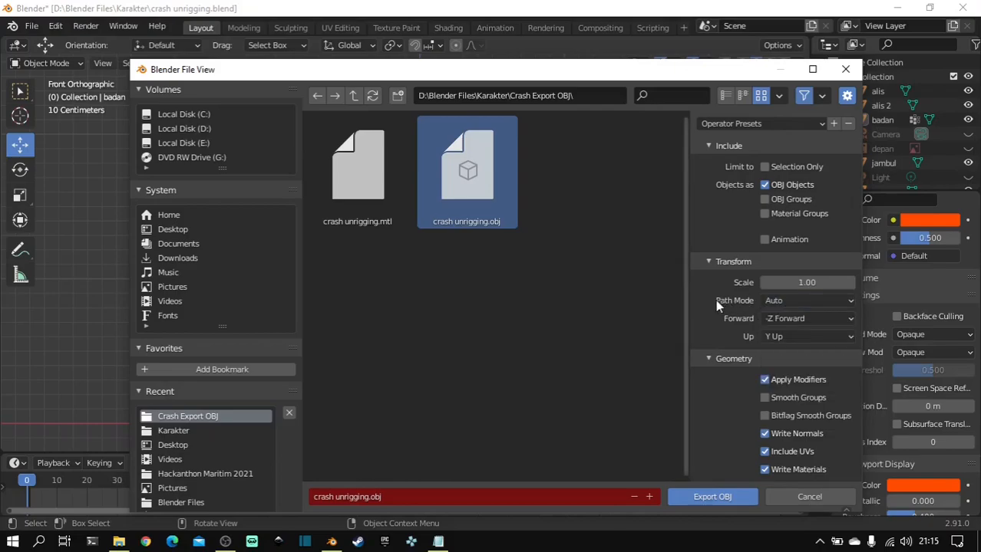
pyautogui.click(697, 498)
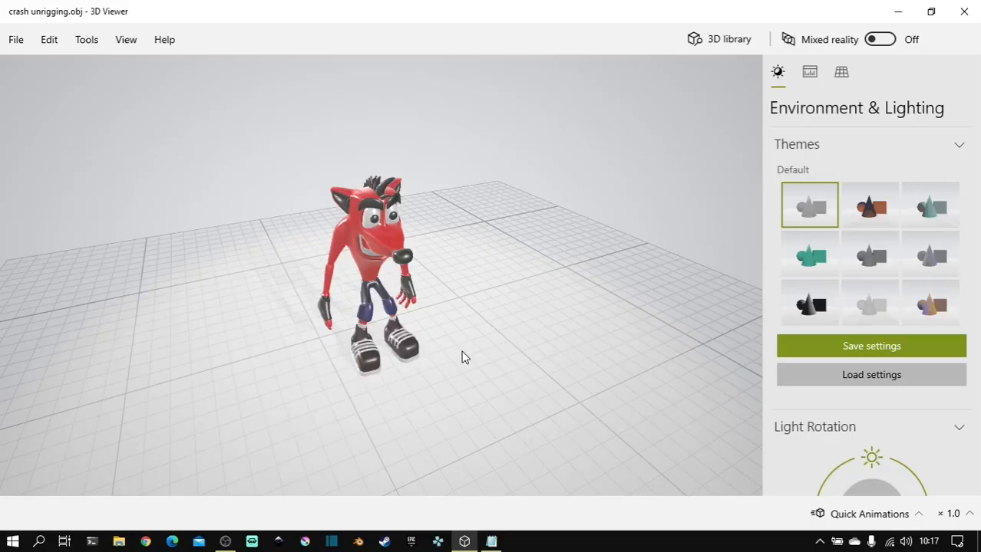
# Inspect the exported "crash unrigging.obj" from another angle in 3D Viewer
pyautogui.moveTo(462, 351); pyautogui.dragTo(445, 292)
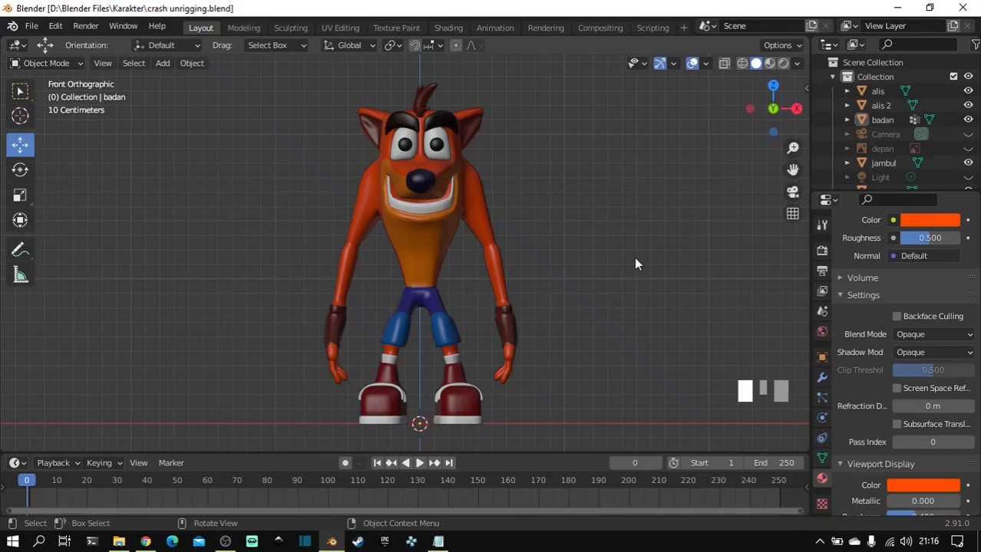
# Switch to Chrome and open mixamo.com
pyautogui.click(145, 542)
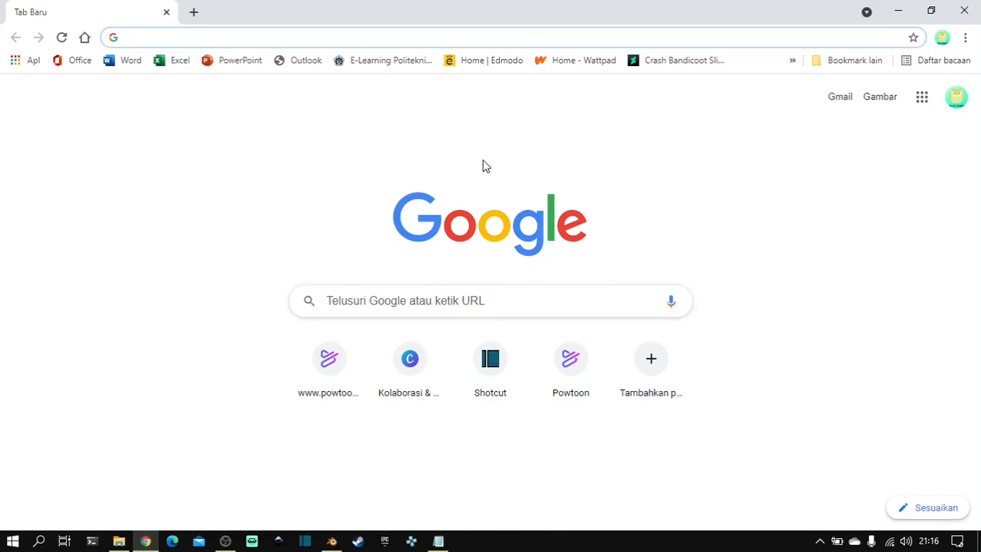
pyautogui.write('mix')
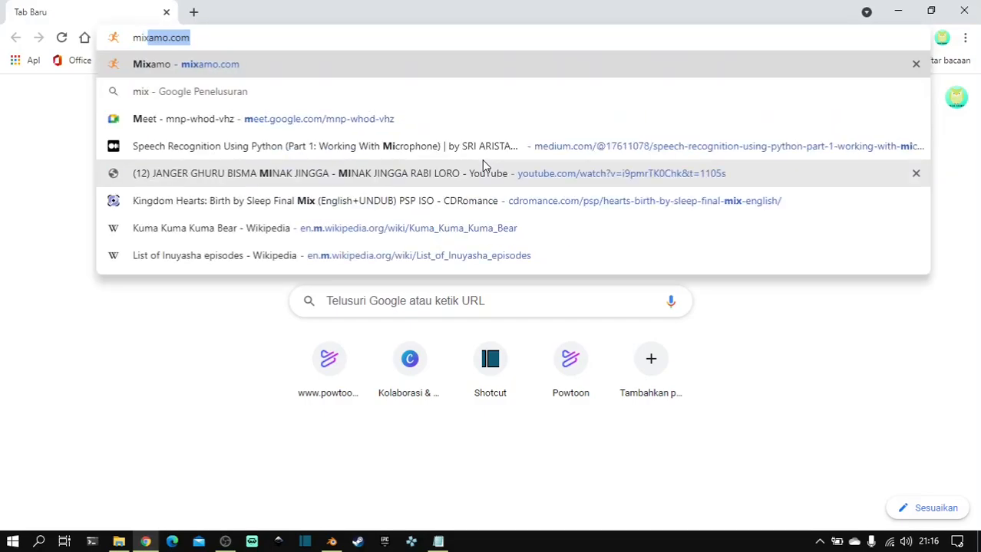
pyautogui.write('amo.com')
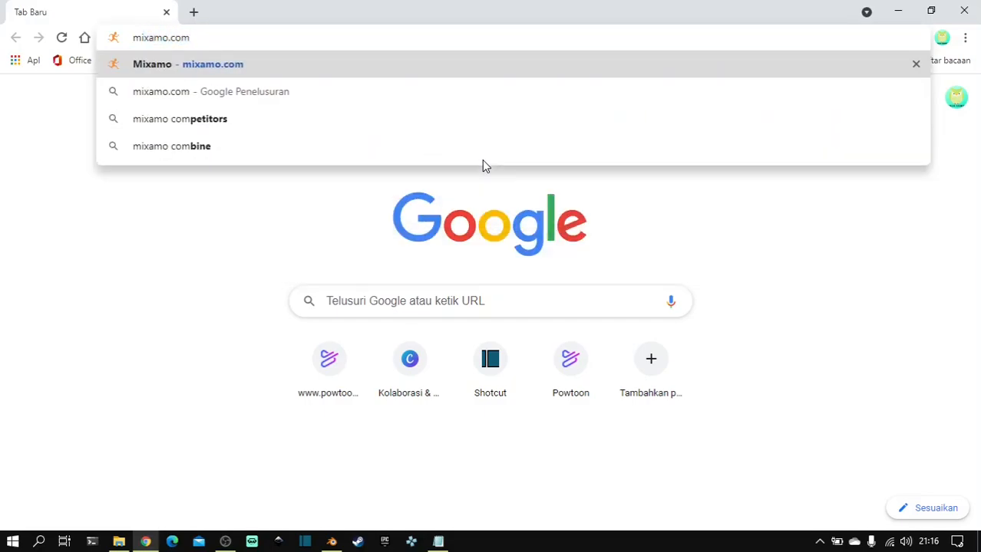
pyautogui.press('Return')
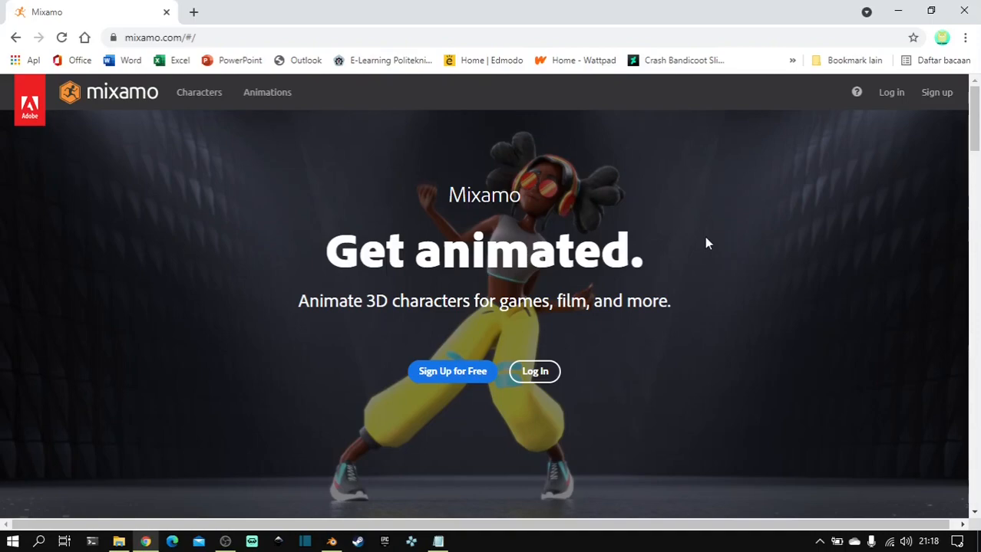
# Review the Mixamo home page sections on ready-to-use characters and automatic character rigging
pyautogui.scroll(-1, 706, 243)
pyautogui.scroll(-4, 706, 242)
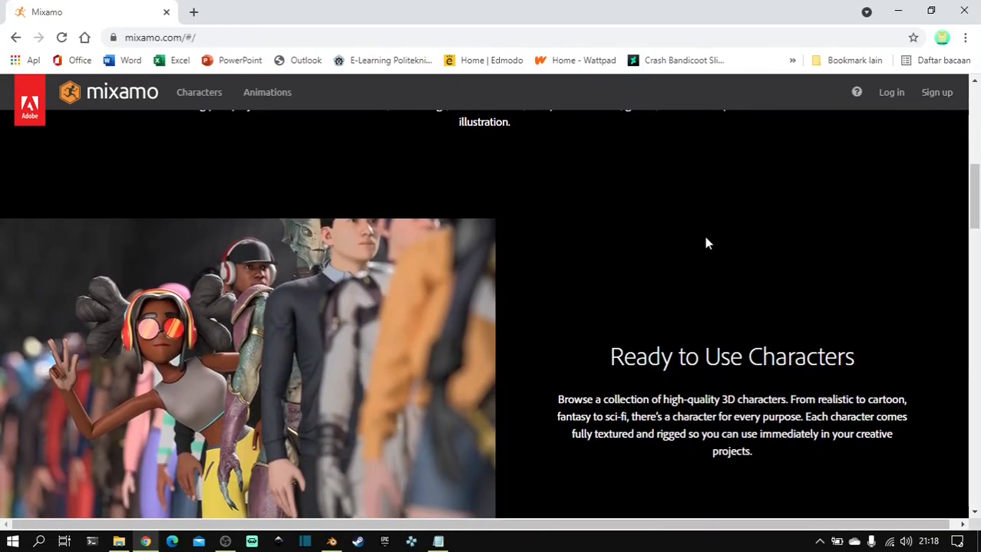
pyautogui.scroll(-1, 705, 243)
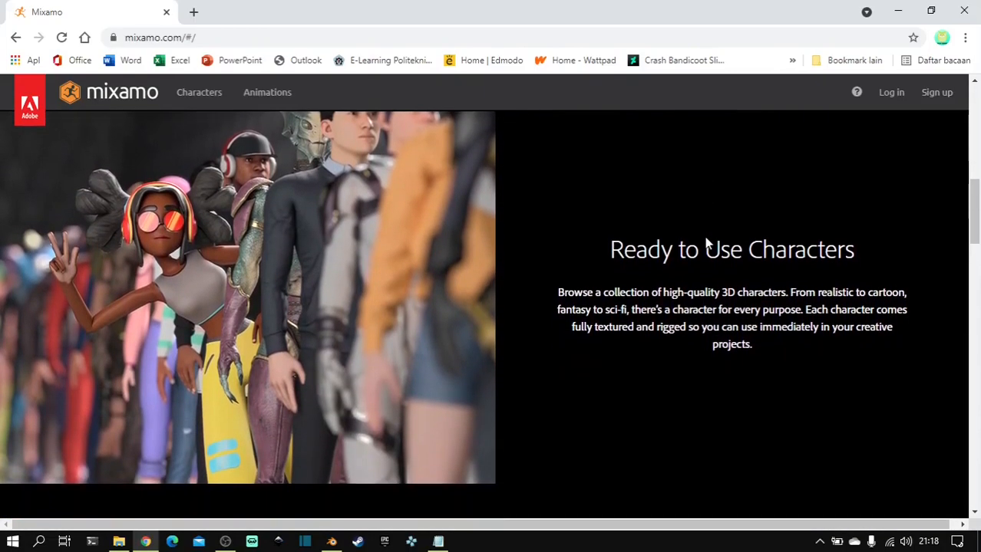
pyautogui.scroll(1, 706, 242)
pyautogui.scroll(-1, 707, 242)
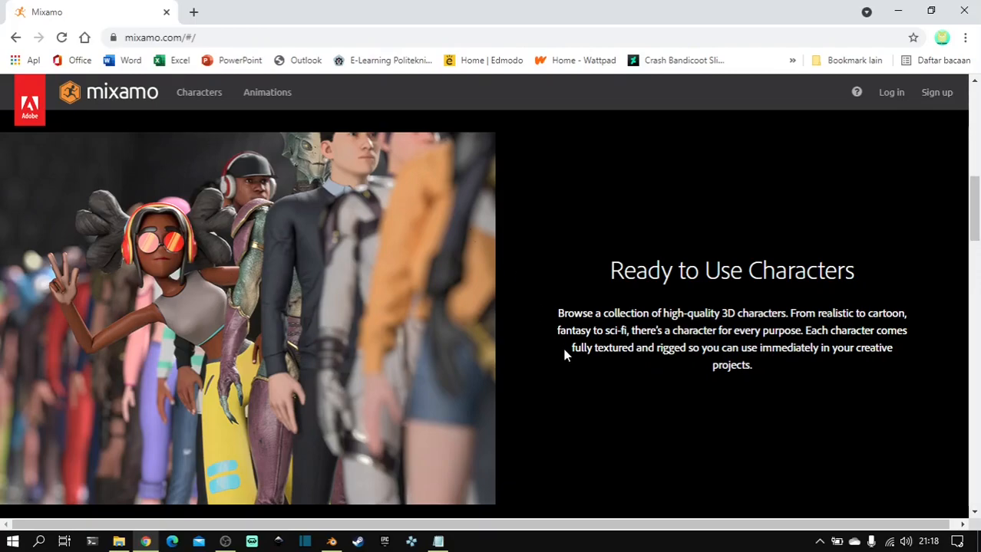
pyautogui.scroll(-5, 564, 353)
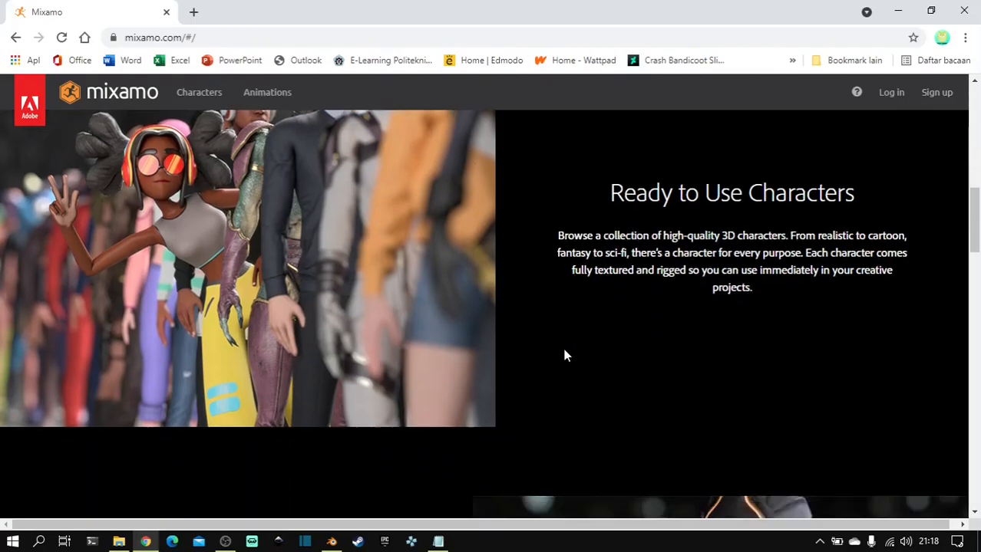
pyautogui.scroll(-1, 563, 348)
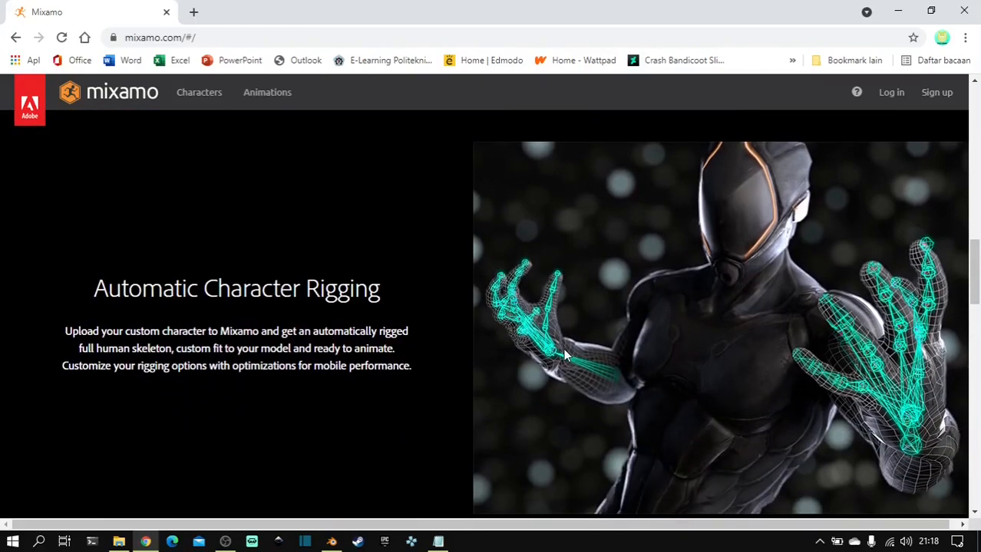
pyautogui.scroll(1, 563, 348)
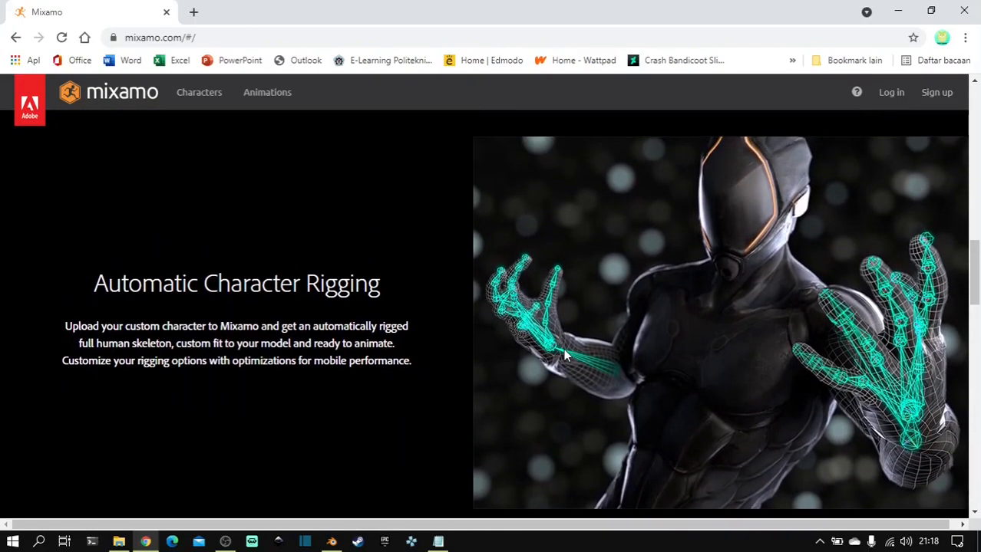
pyautogui.scroll(10, 462, 305)
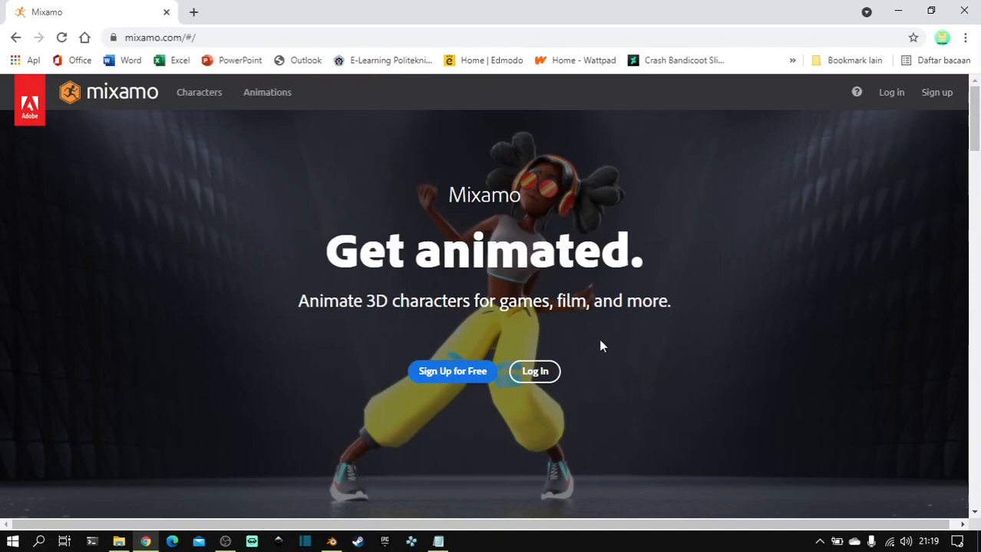
# Log in to Mixamo by continuing with Google and open the character upload dialog
pyautogui.click(534, 372)
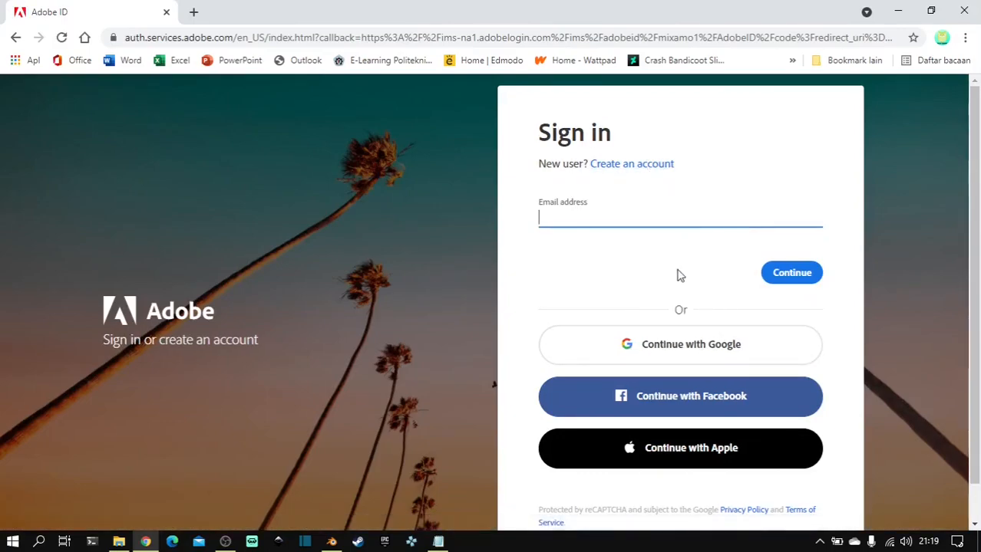
pyautogui.click(634, 346)
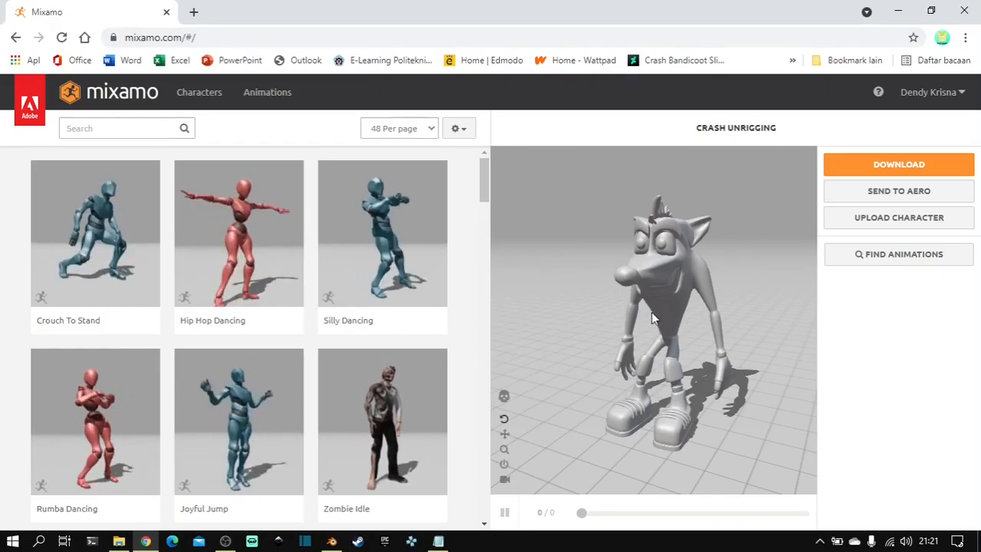
pyautogui.moveTo(724, 341); pyautogui.dragTo(666, 345)
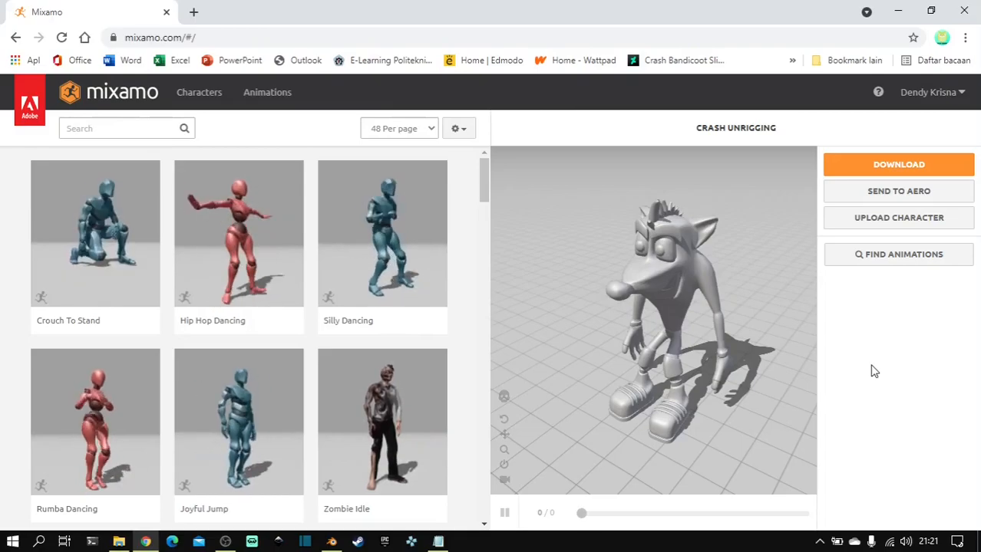
pyautogui.click(899, 219)
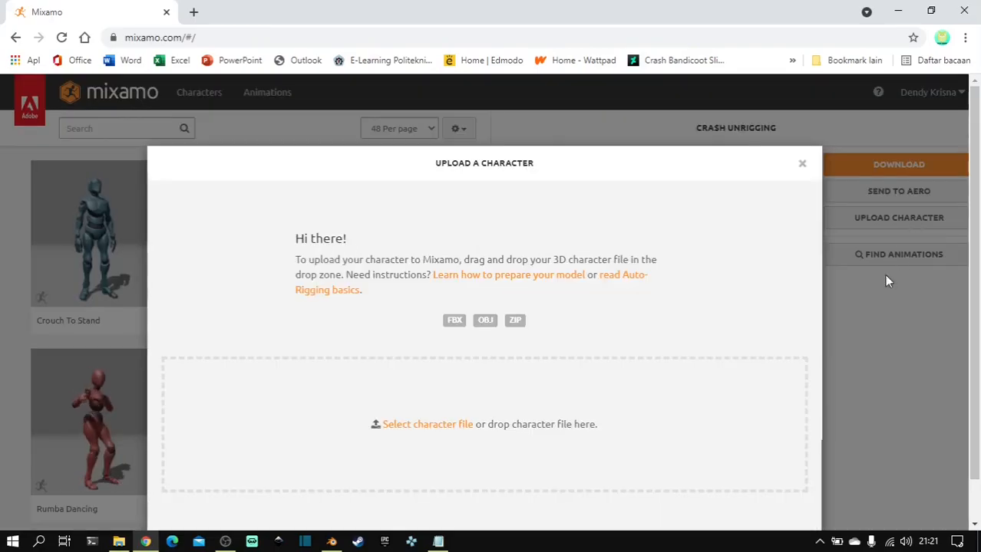
# Upload "crash unrigging.obj" from the "Crash Export OBJ" folder in D:\Blender Files\Karakter as the character
pyautogui.click(441, 428)
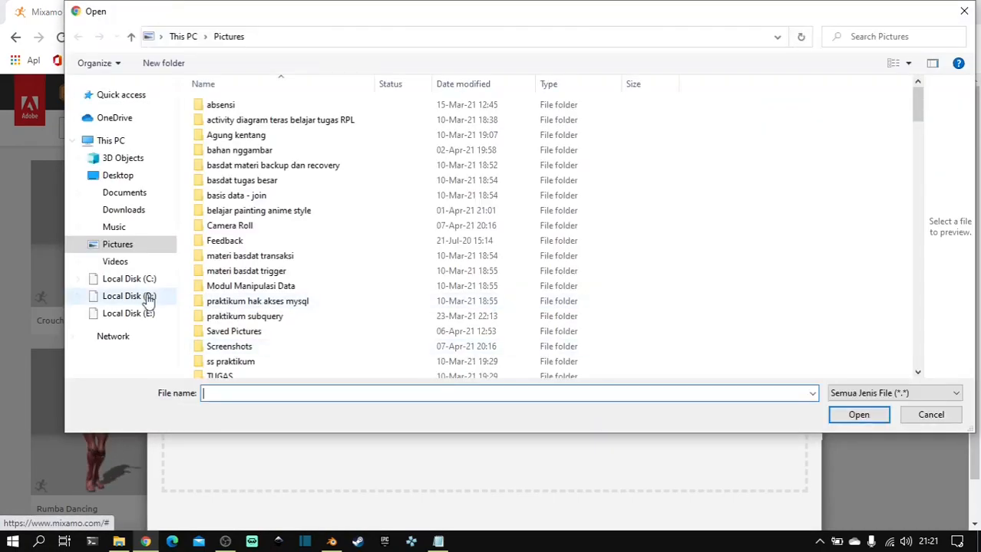
pyautogui.click(148, 298)
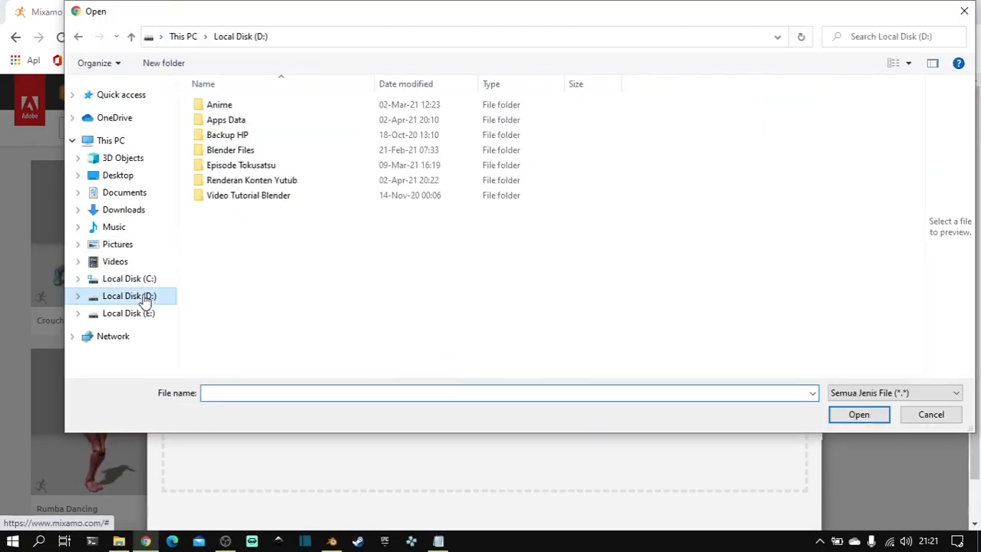
pyautogui.doubleClick(277, 152)
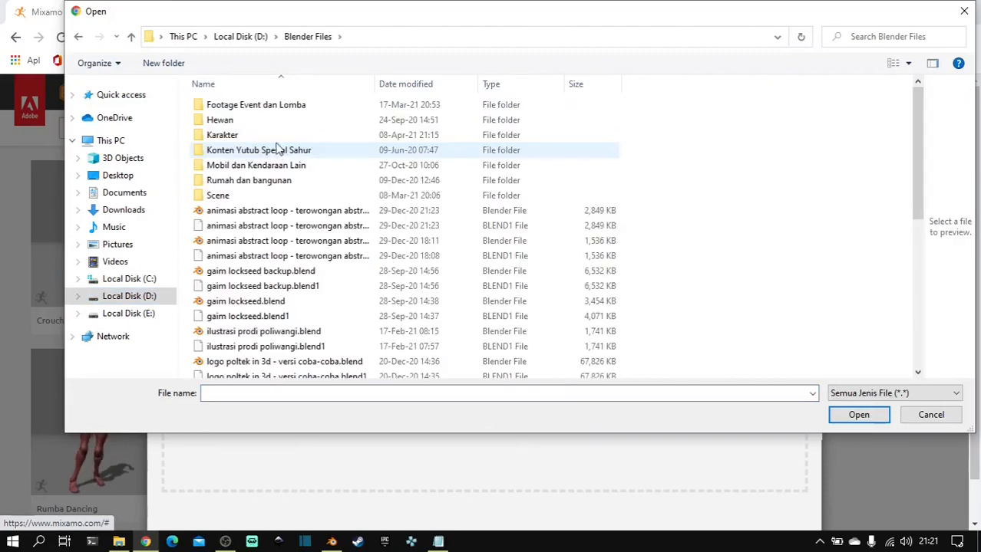
pyautogui.doubleClick(269, 135)
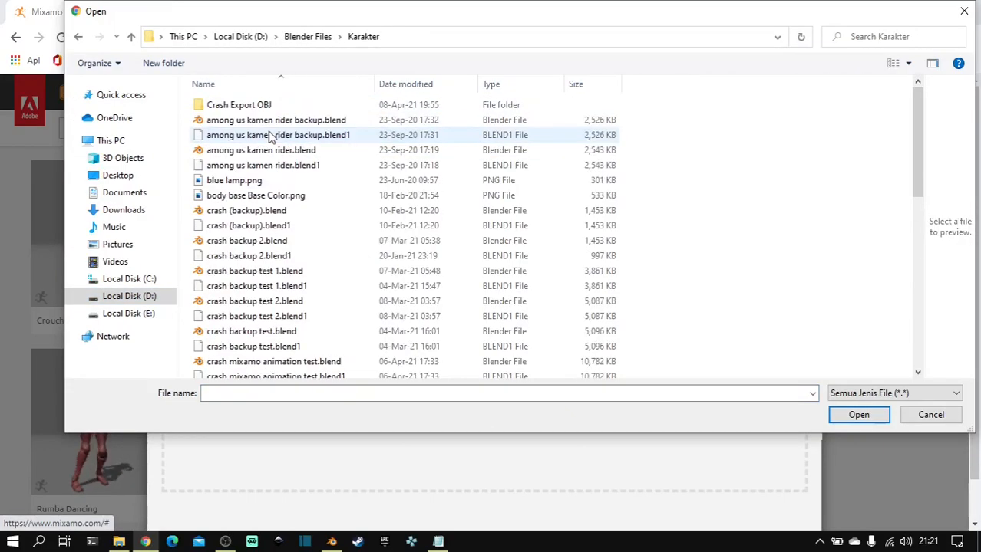
pyautogui.doubleClick(264, 107)
pyautogui.click(267, 120)
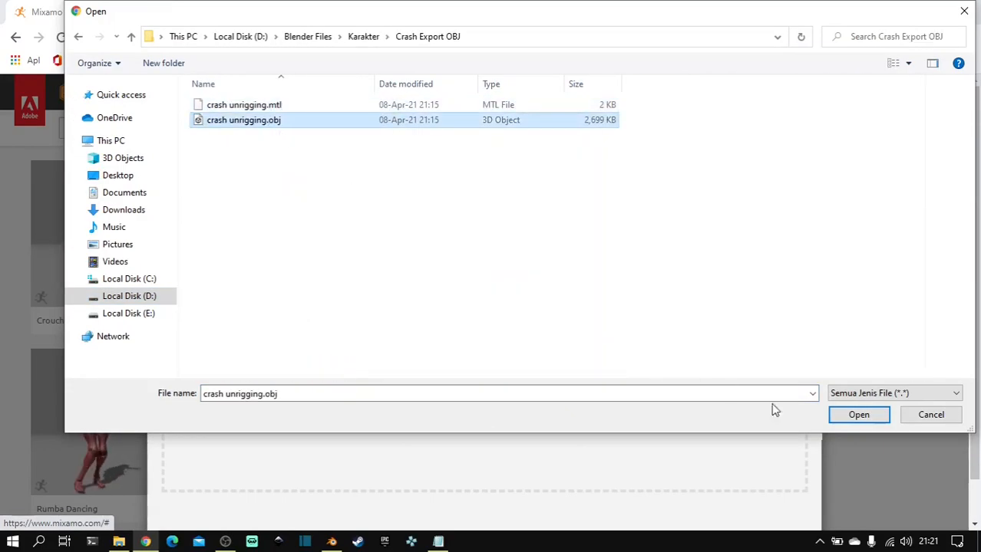
pyautogui.click(874, 416)
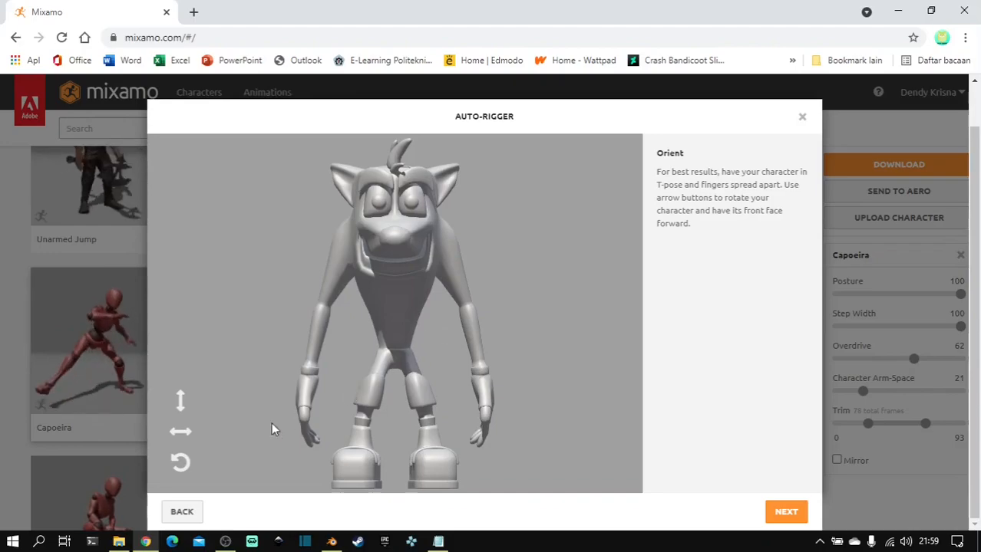
# Try rotating the character a full turn on the Z-axis in the Auto-Rigger and go back to the character upload
pyautogui.doubleClick(180, 473)
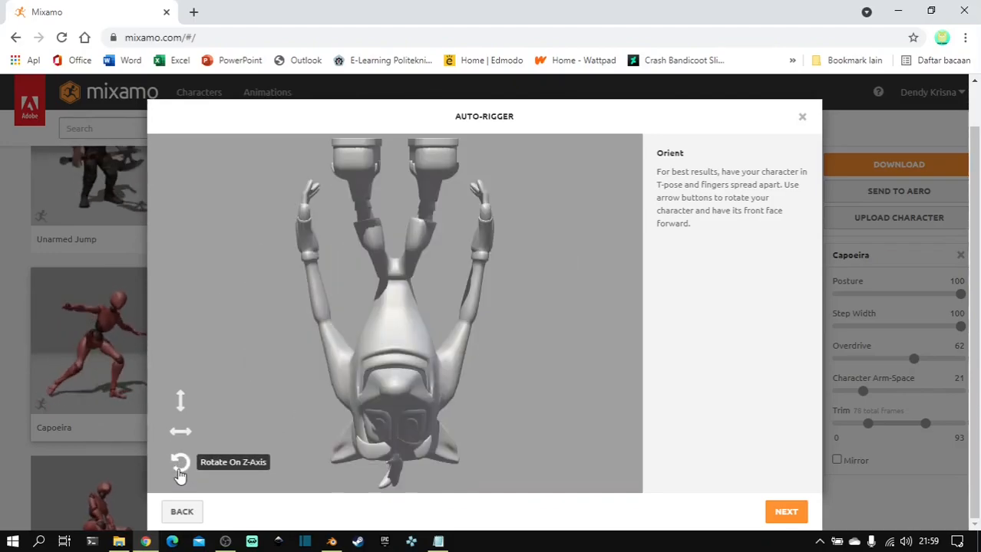
pyautogui.click(179, 474)
pyautogui.click(179, 473)
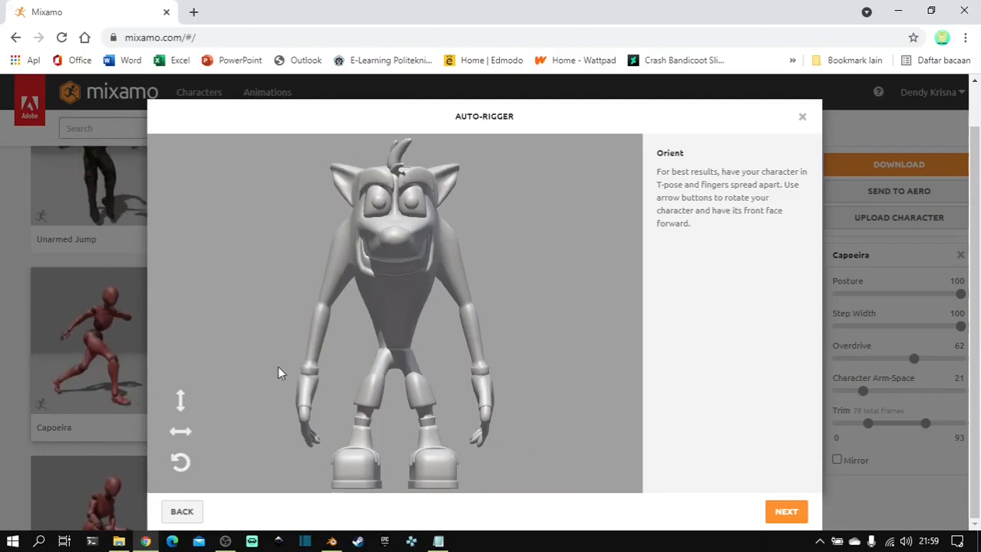
pyautogui.click(184, 513)
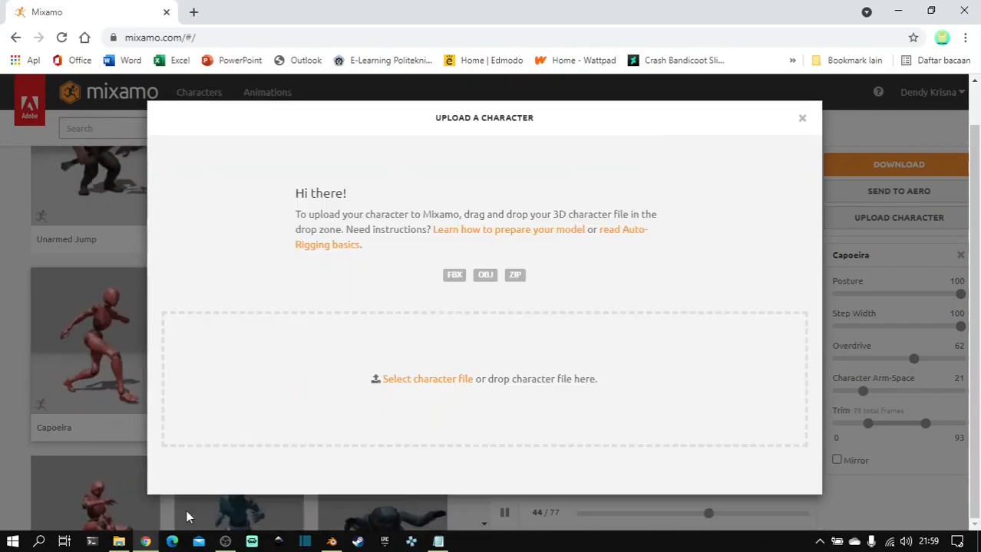
# In File Explorer, pack "crash unrigging.mtl" and "crash unrigging.obj" into a ZIP archive named "Crash Export OBJ.zip"
pyautogui.click(118, 542)
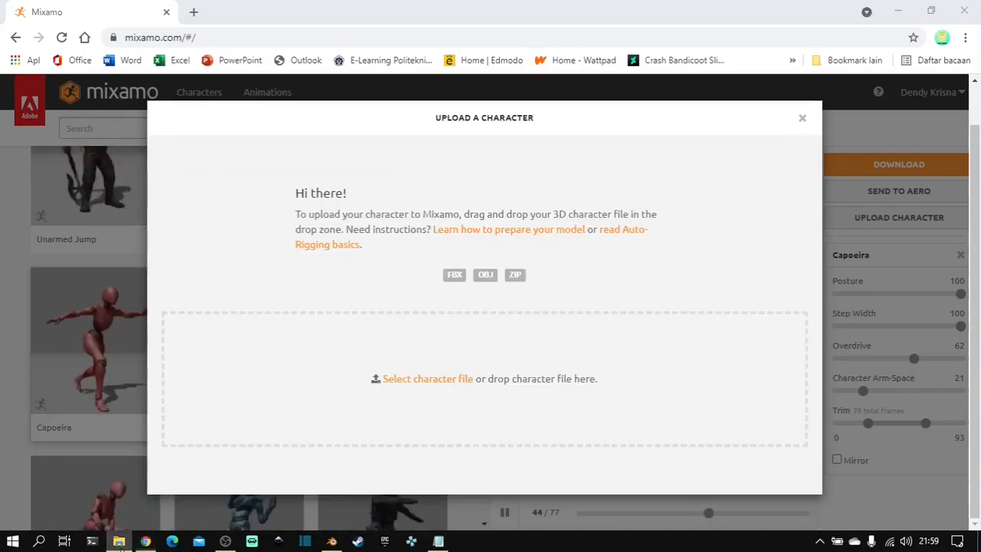
pyautogui.moveTo(424, 136); pyautogui.dragTo(433, 94)
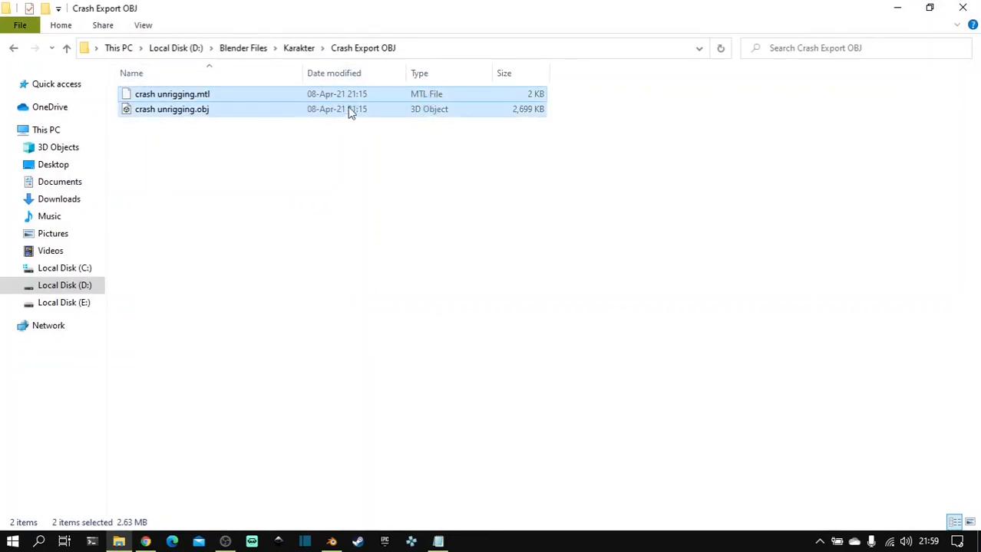
pyautogui.click(264, 157)
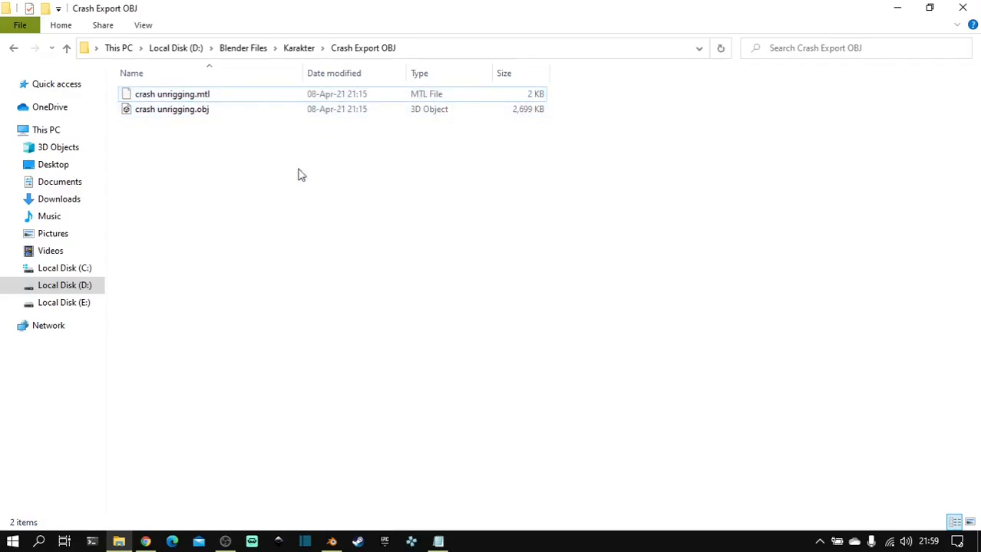
pyautogui.moveTo(326, 188); pyautogui.dragTo(260, 93)
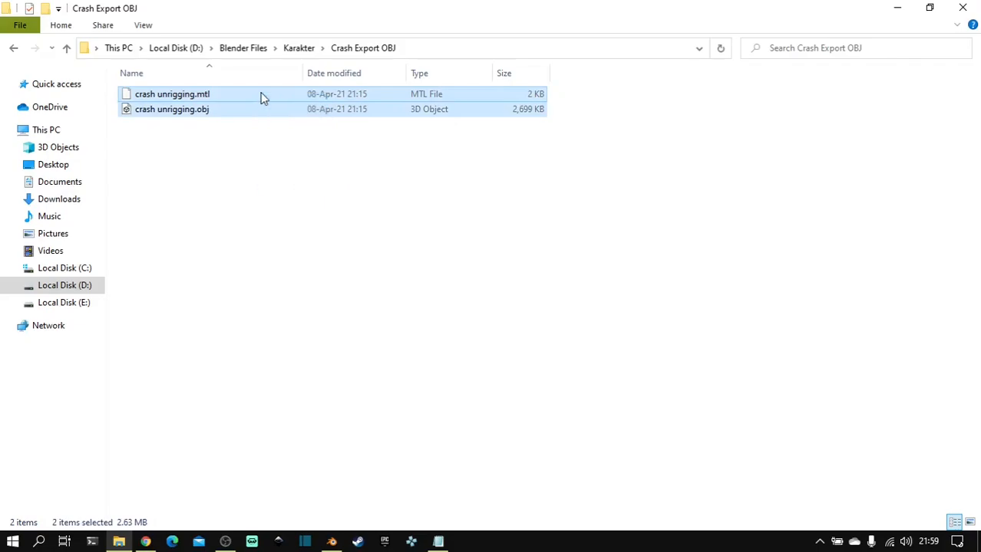
pyautogui.rightClick(260, 96)
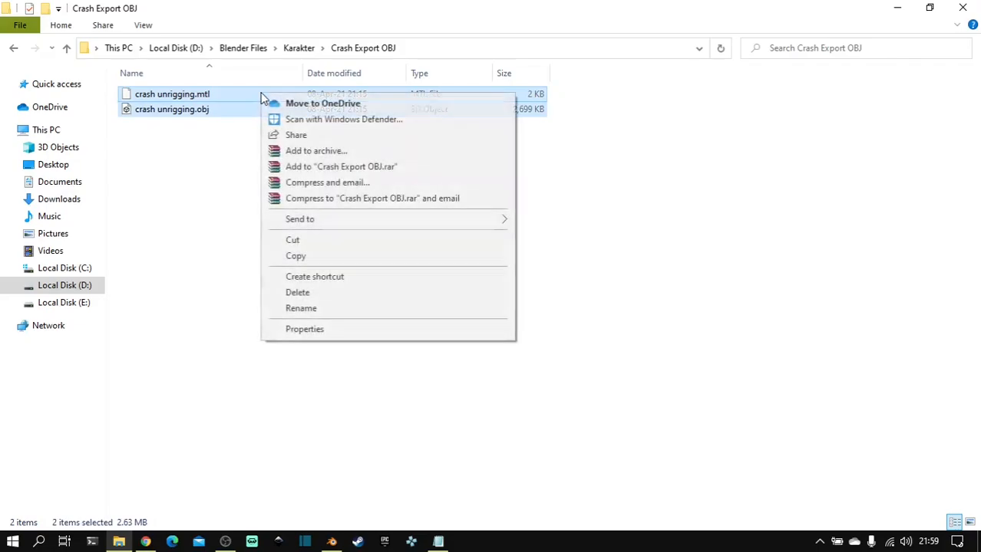
pyautogui.click(316, 151)
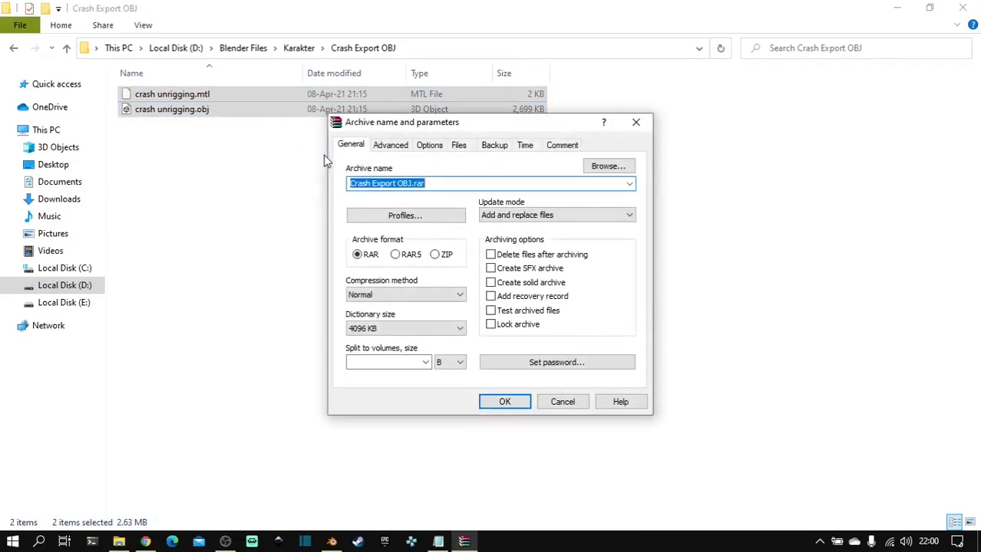
pyautogui.click(434, 255)
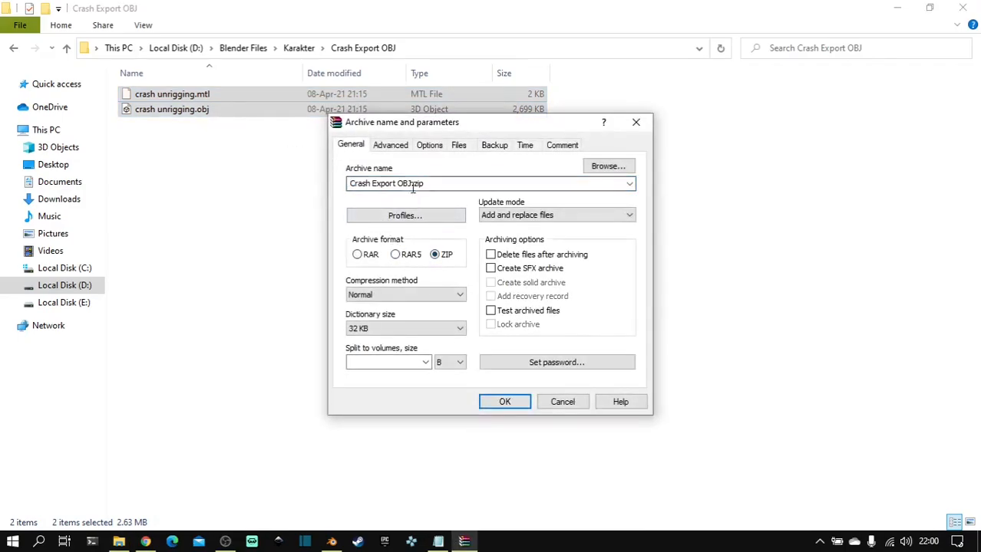
pyautogui.click(525, 403)
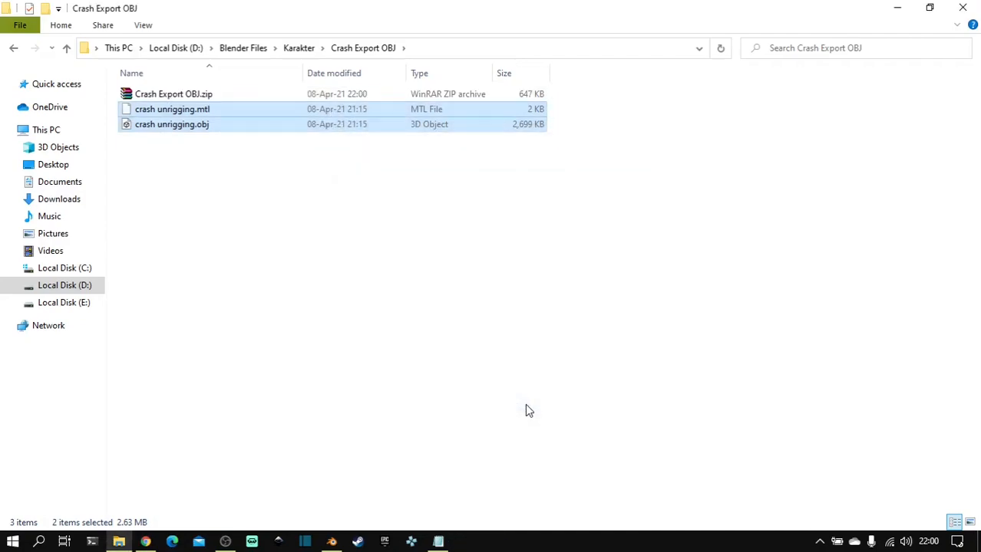
pyautogui.click(525, 404)
# Return to Mixamo in Chrome and upload "Crash Export OBJ.zip" as the character file
pyautogui.click(145, 543)
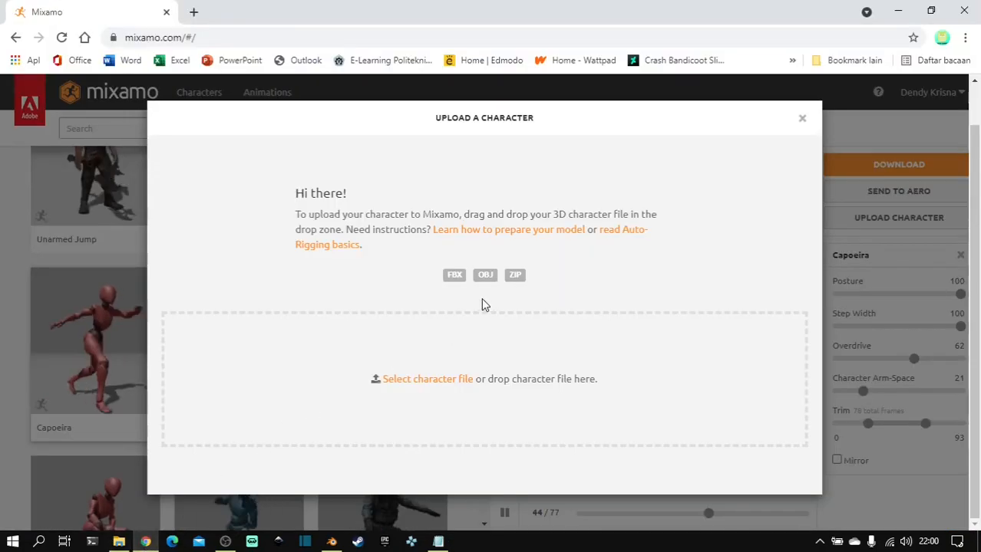
pyautogui.click(459, 379)
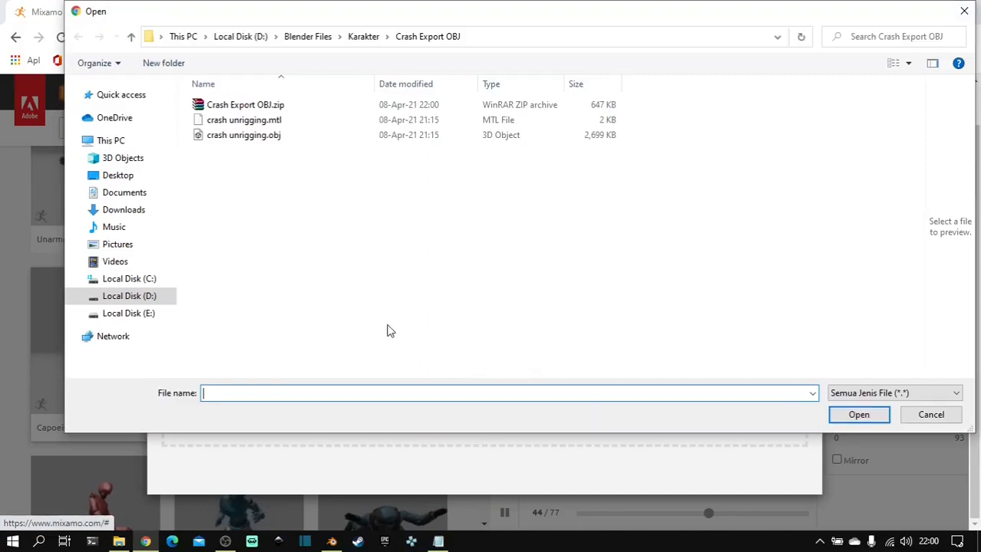
pyautogui.click(308, 106)
pyautogui.click(871, 416)
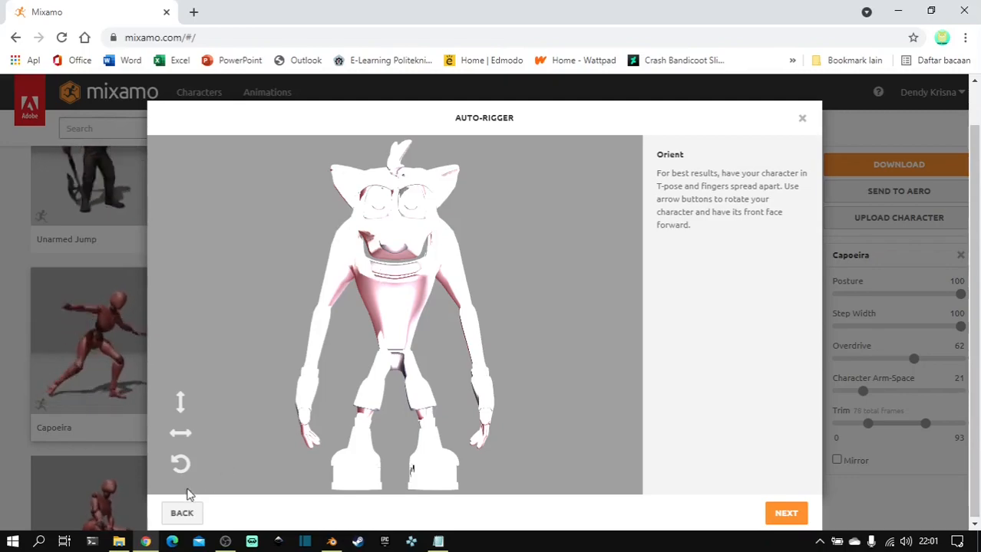
# Go back and upload "crash unrigging.obj" as the character again, accepting its front-facing orientation in the Auto-Rigger
pyautogui.click(181, 512)
pyautogui.click(440, 379)
pyautogui.click(299, 136)
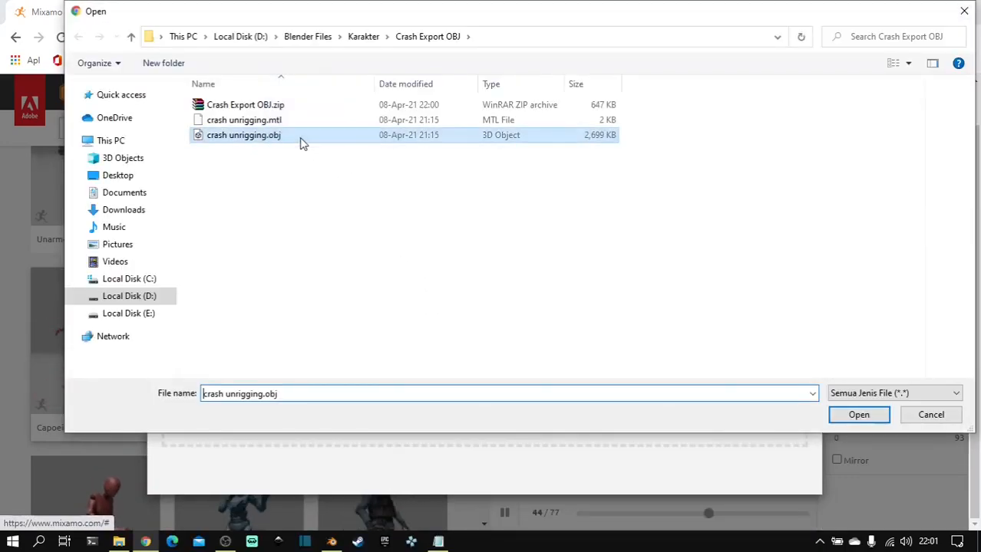
pyautogui.doubleClick(299, 137)
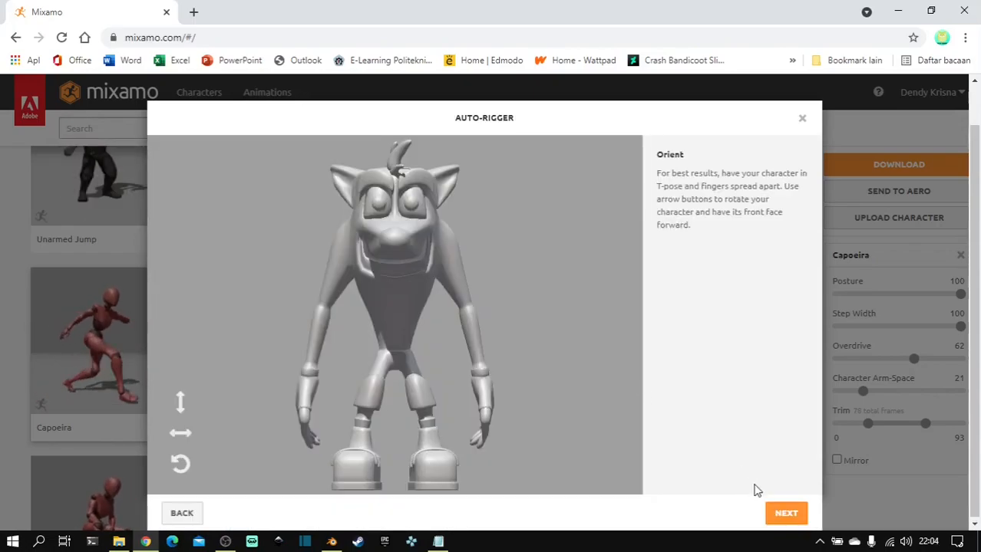
pyautogui.click(784, 514)
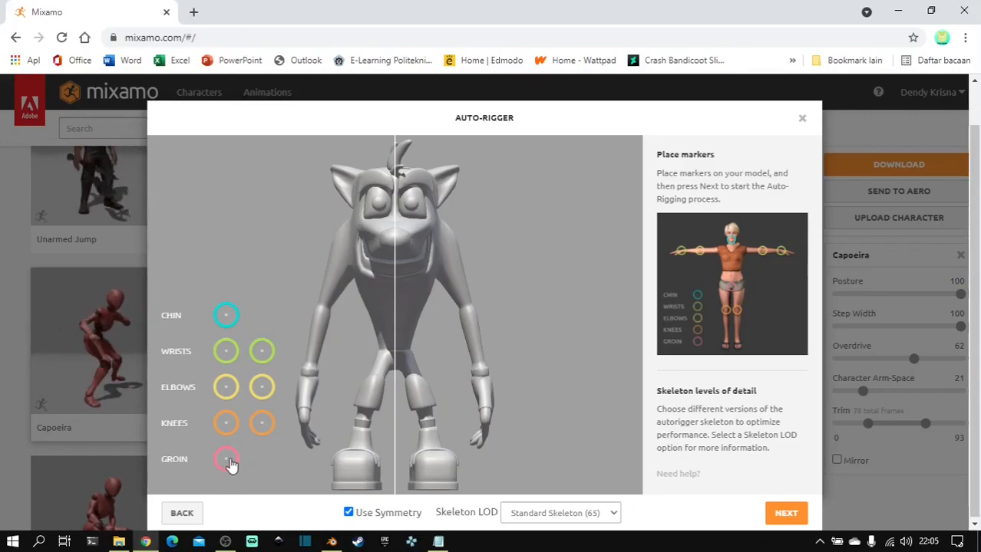
# Place the groin marker between the character's legs and the symmetric knee markers near the bottom of the shorts
pyautogui.moveTo(342, 474); pyautogui.dragTo(388, 466)
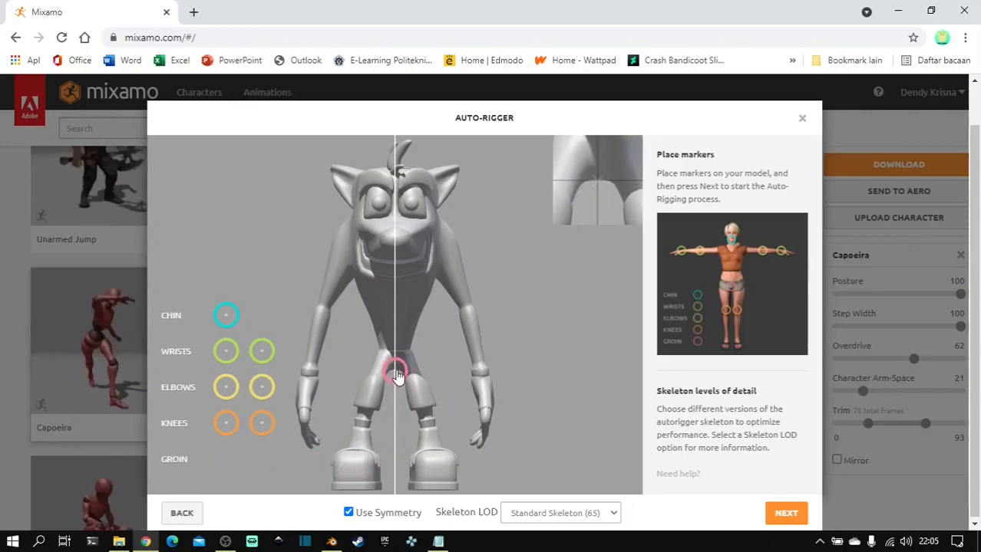
pyautogui.moveTo(396, 372); pyautogui.dragTo(395, 369)
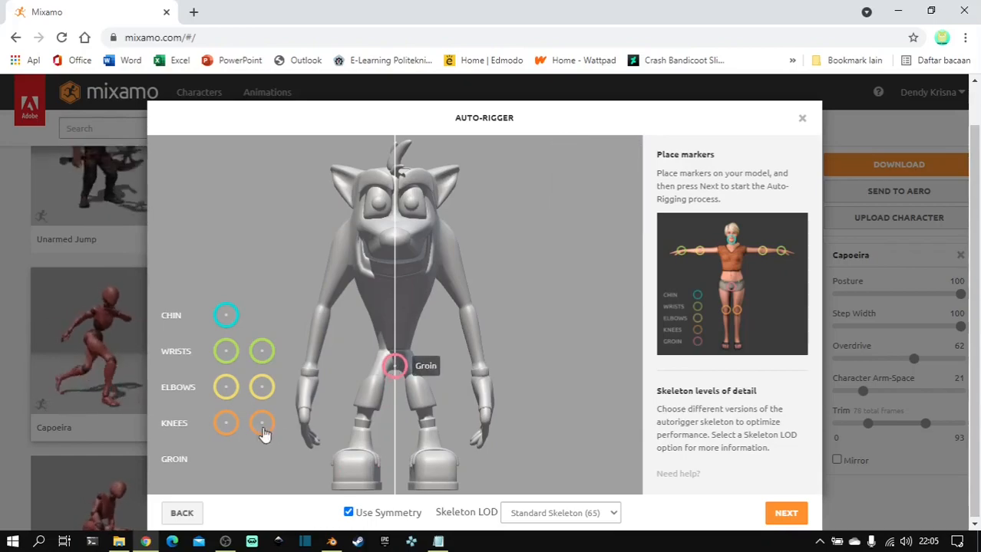
pyautogui.moveTo(226, 427); pyautogui.dragTo(231, 456)
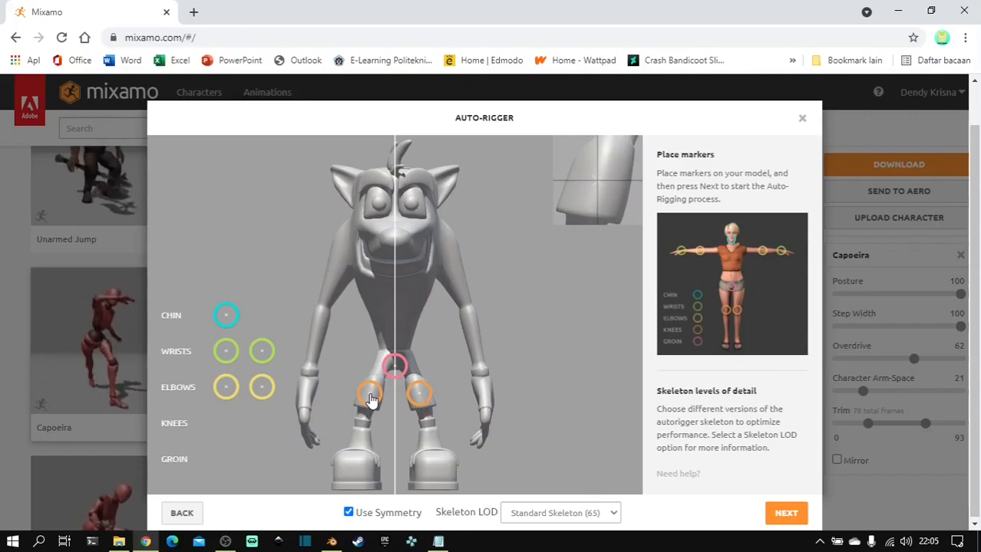
pyautogui.moveTo(370, 398); pyautogui.dragTo(370, 398)
# Place the symmetric elbow markers at mid-arm and the wrist markers just above the character's gloves
pyautogui.moveTo(226, 388); pyautogui.dragTo(301, 361)
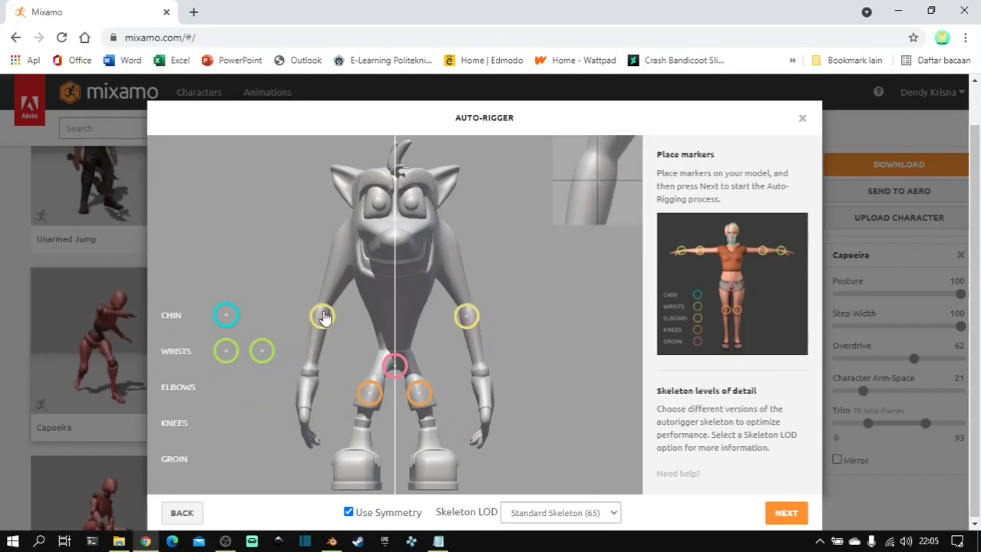
pyautogui.moveTo(324, 311); pyautogui.dragTo(324, 311)
pyautogui.moveTo(234, 354); pyautogui.dragTo(257, 378)
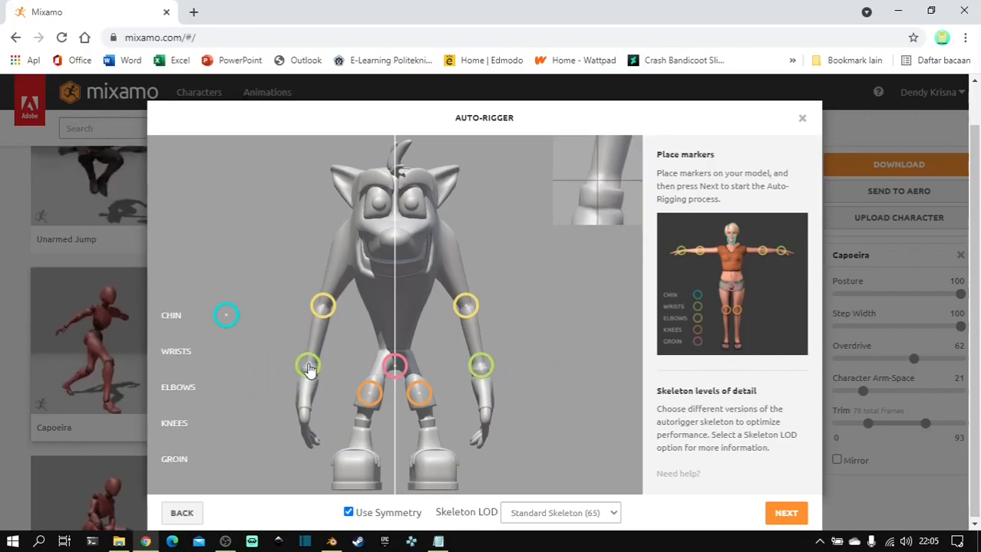
pyautogui.moveTo(310, 369); pyautogui.dragTo(310, 363)
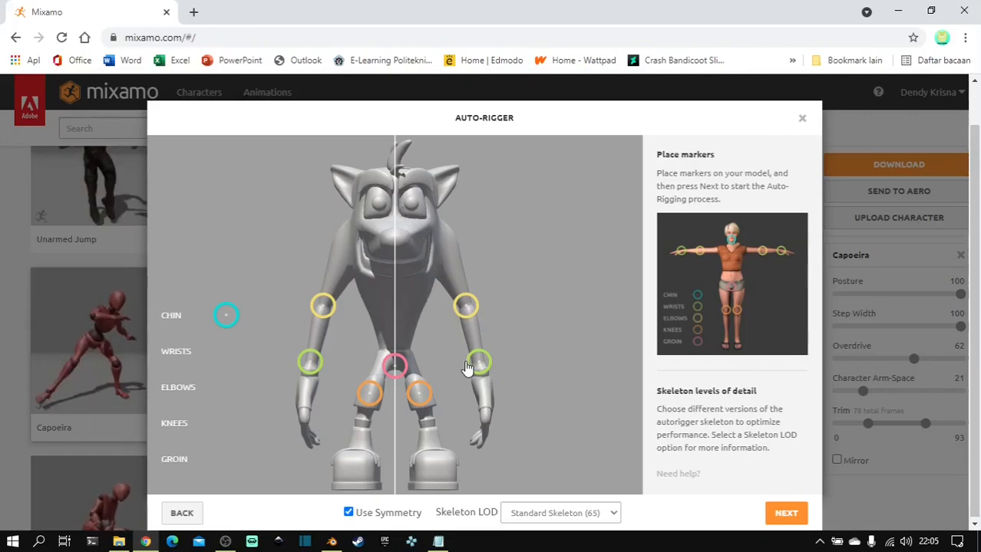
# Place the chin marker on the centre line just below the jaw and start auto-rigging with the Standard Skeleton (65)
pyautogui.moveTo(225, 326); pyautogui.dragTo(225, 326)
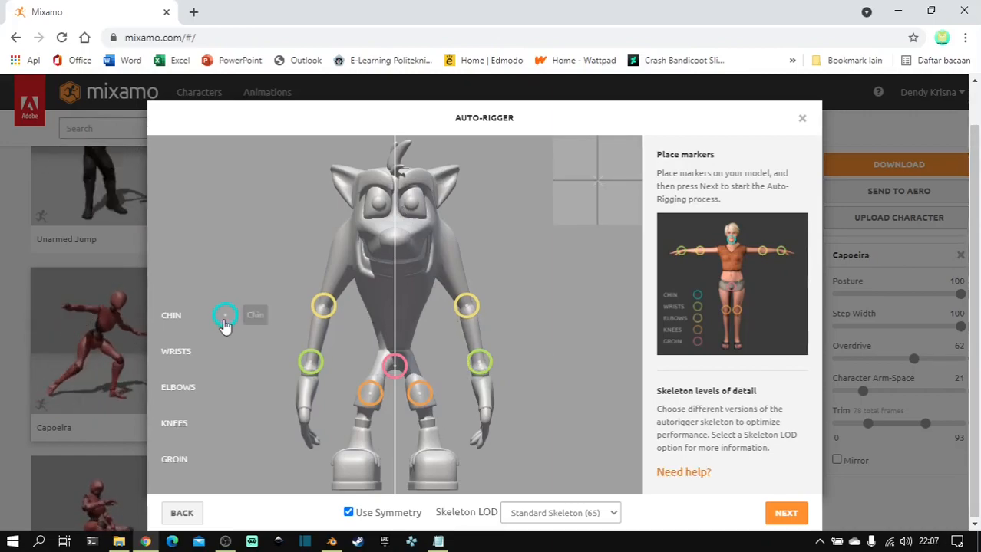
pyautogui.moveTo(331, 263); pyautogui.dragTo(384, 284)
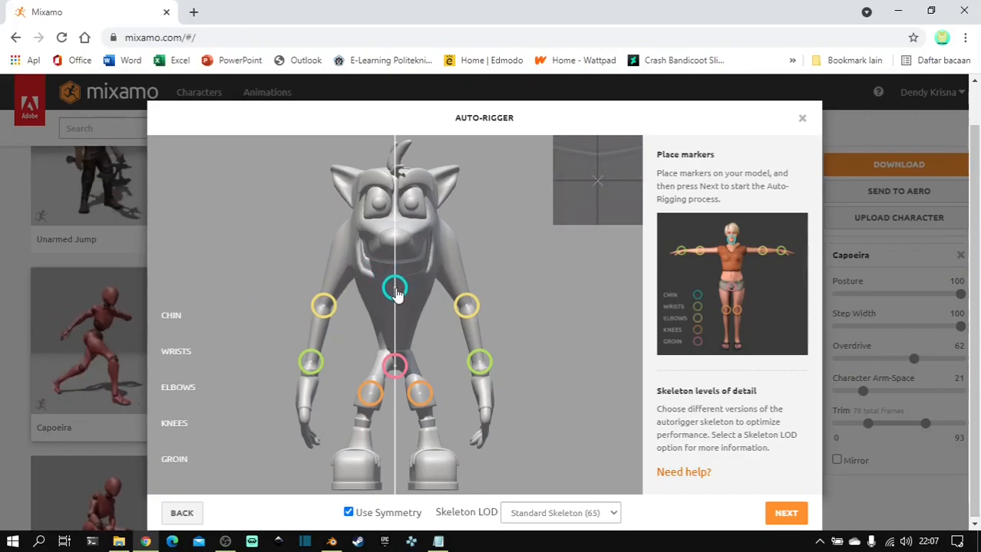
pyautogui.moveTo(396, 294); pyautogui.dragTo(396, 294)
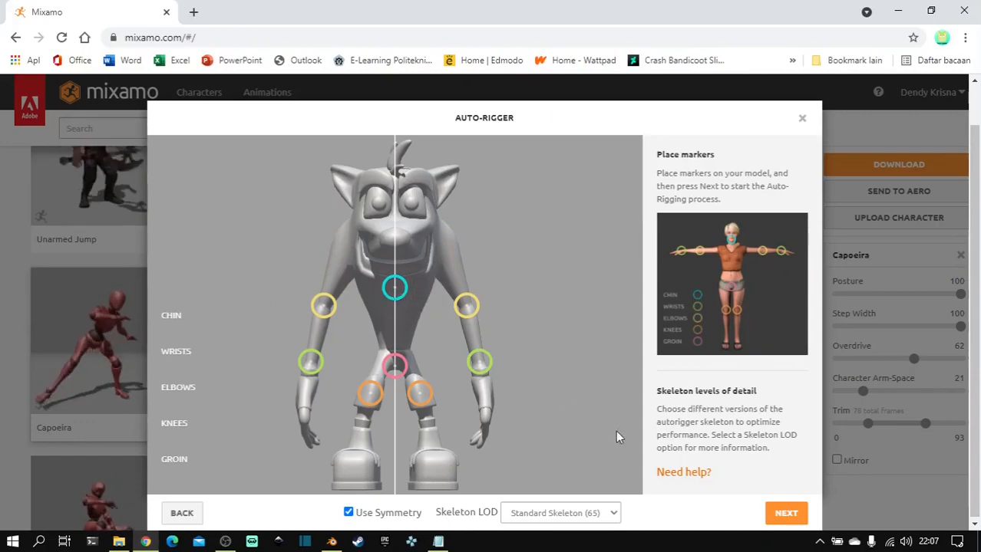
pyautogui.click(784, 513)
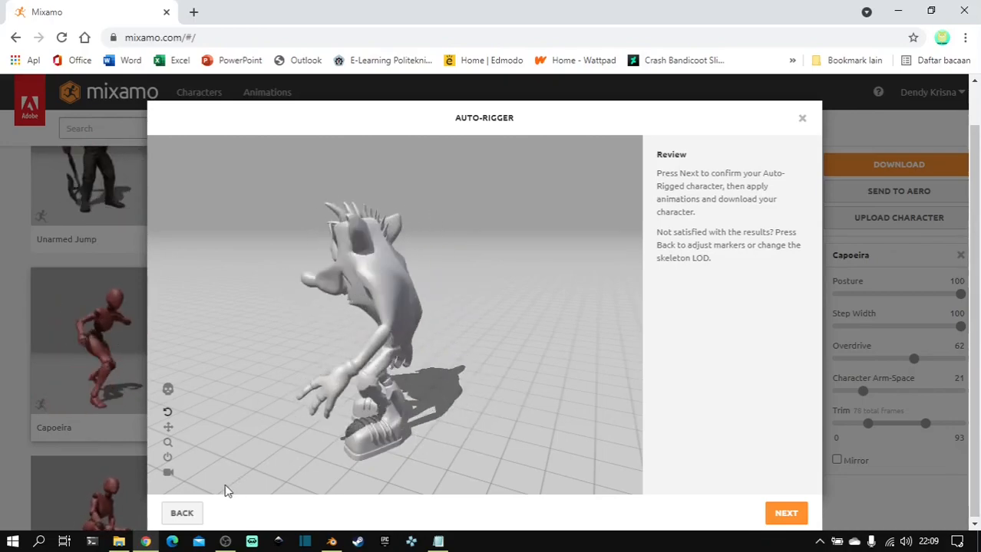
# Return to the marker placement, move the chin marker slightly lower onto the chest, and run the auto-rigging again
pyautogui.click(181, 513)
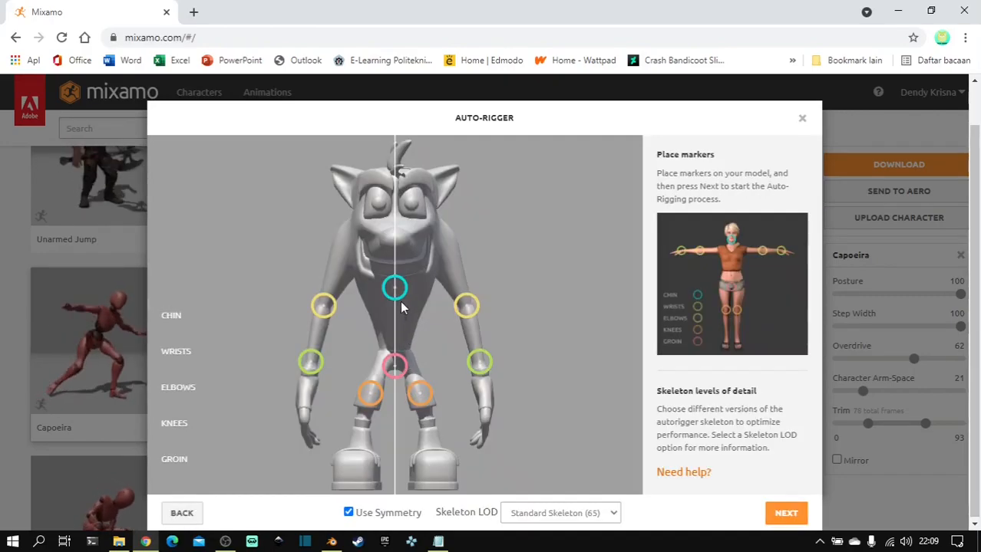
pyautogui.moveTo(394, 290); pyautogui.dragTo(394, 301)
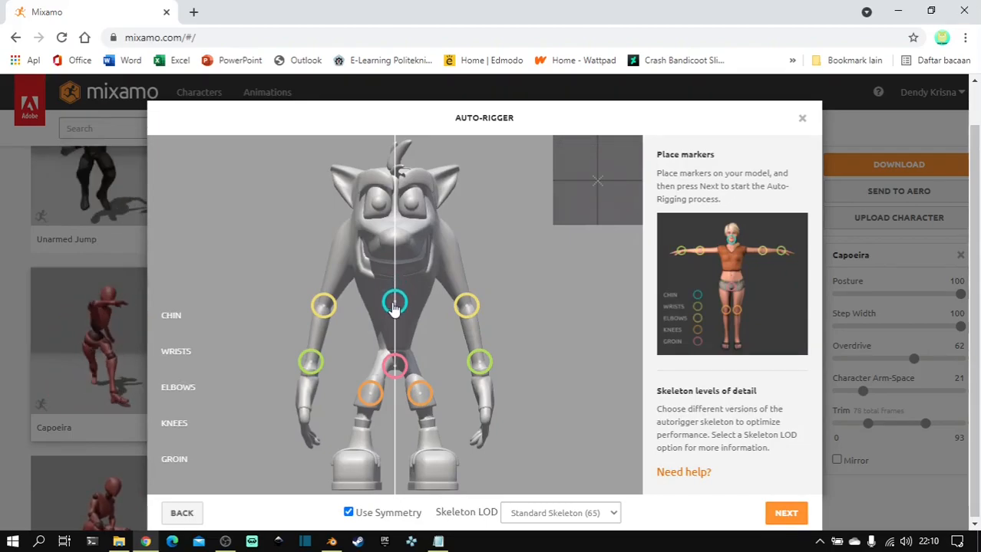
pyautogui.moveTo(392, 305); pyautogui.dragTo(394, 303)
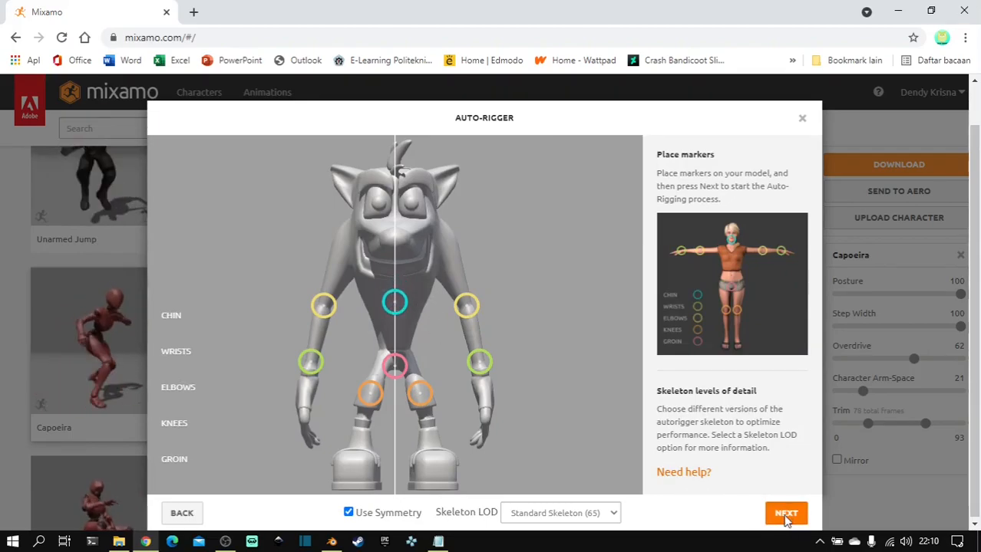
pyautogui.click(786, 516)
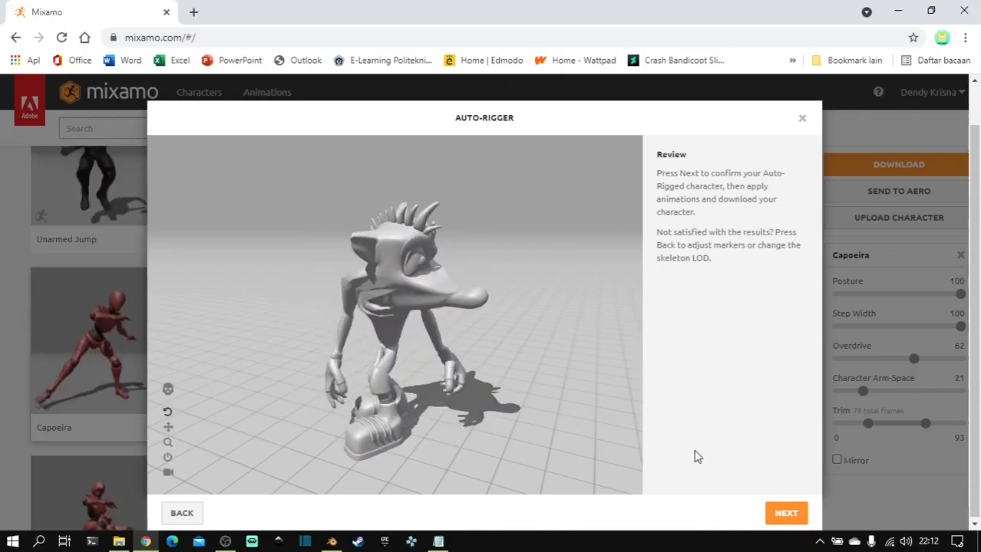
# Accept the auto-rigged character as the new character and apply the Hip Hop Dancing animation to it
pyautogui.click(779, 514)
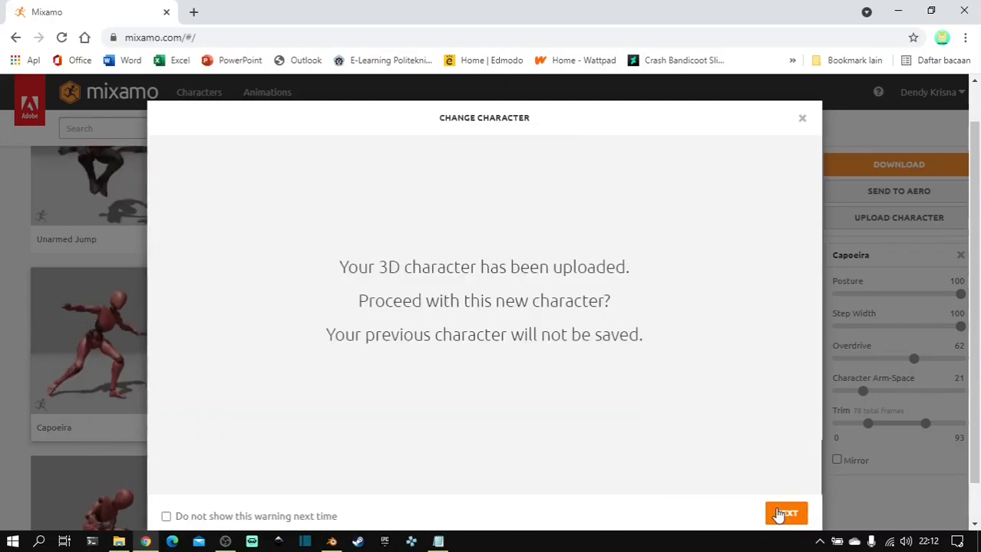
pyautogui.click(786, 513)
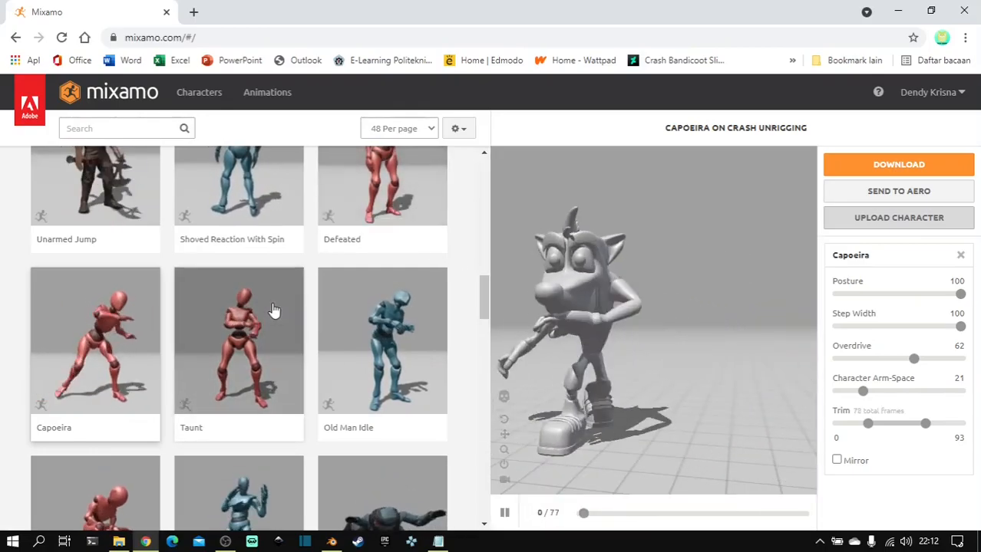
pyautogui.scroll(7, 274, 311)
pyautogui.scroll(5, 274, 311)
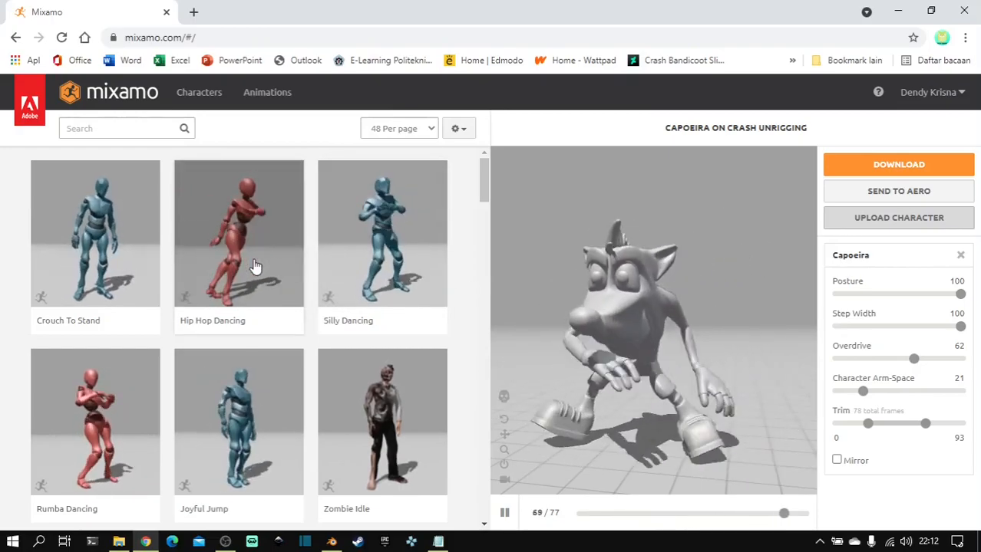
pyautogui.click(255, 267)
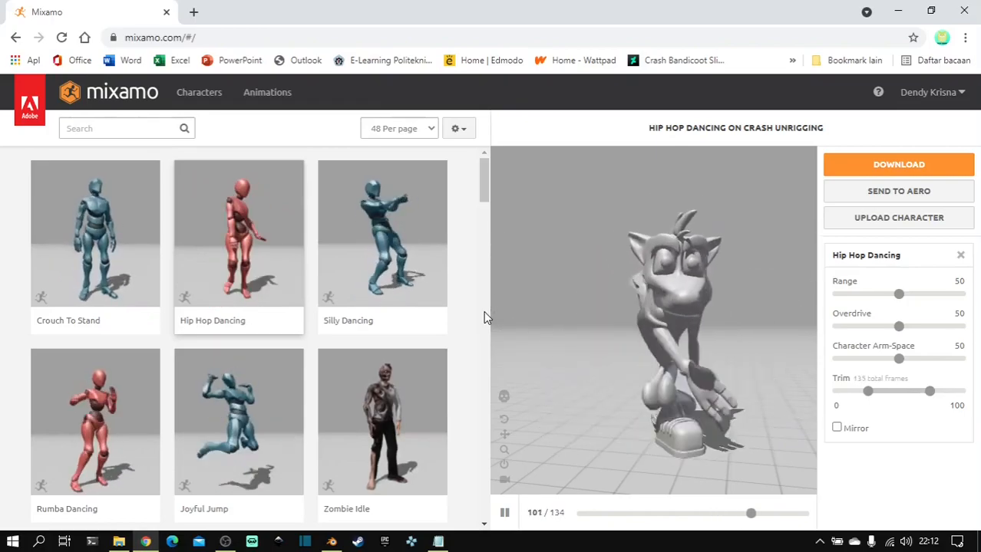
# Try trimming the Hip Hop Dancing animation to 21–87, reset the trim, and set Character Arm-Space to 24
pyautogui.click(881, 393)
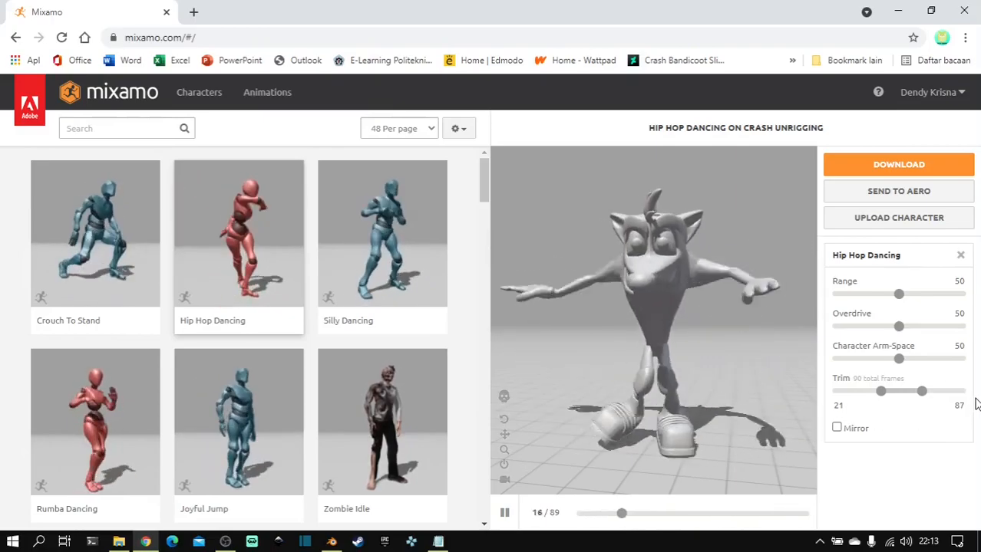
pyautogui.click(956, 379)
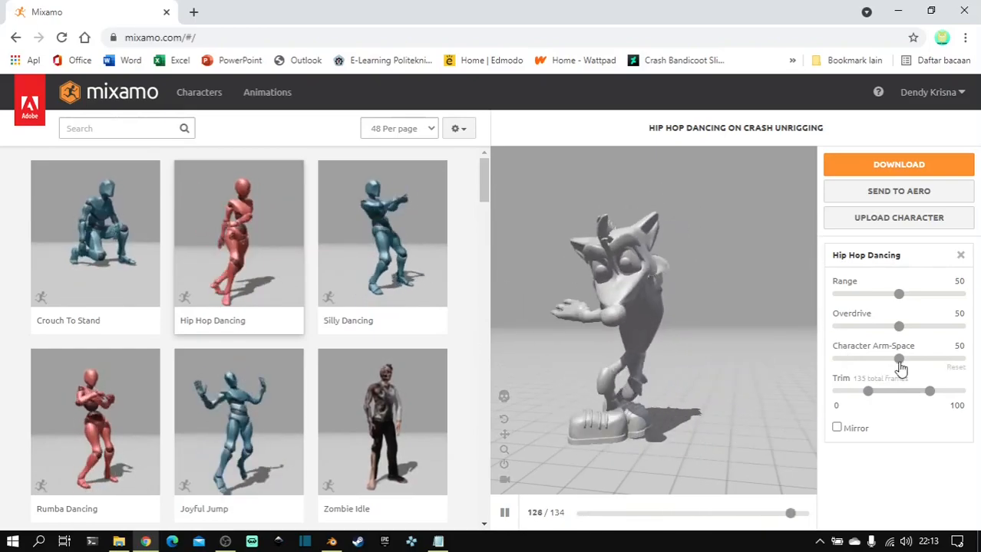
pyautogui.moveTo(900, 367); pyautogui.dragTo(929, 367)
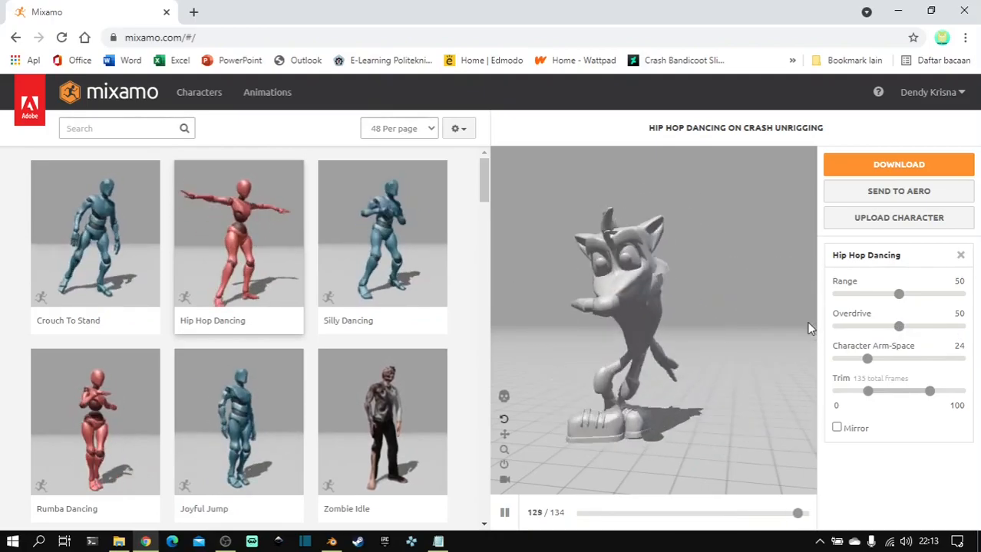
# Try Overdrive values of 25 and 64 on the Hip Hop Dancing animation and reset Overdrive to its default
pyautogui.click(898, 326)
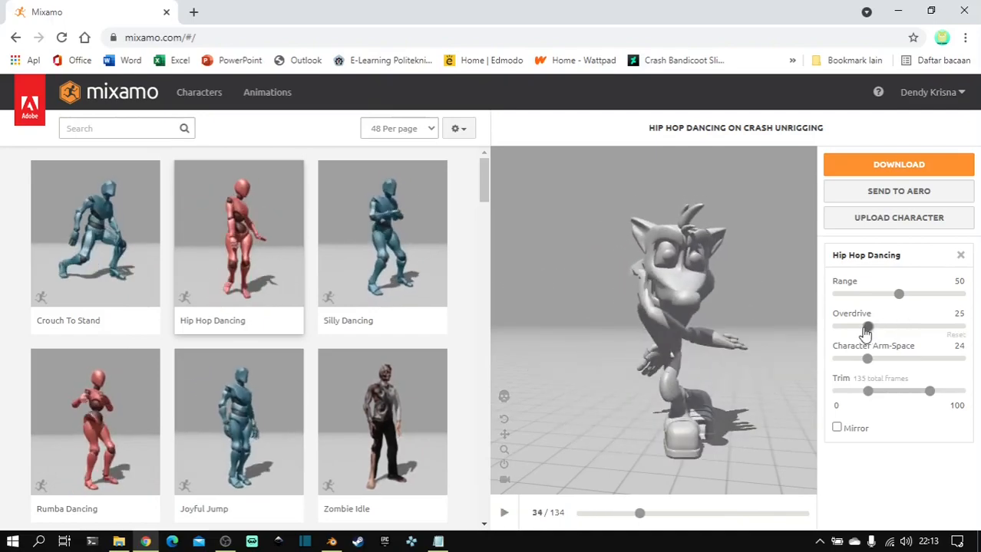
pyautogui.moveTo(867, 331); pyautogui.dragTo(868, 328)
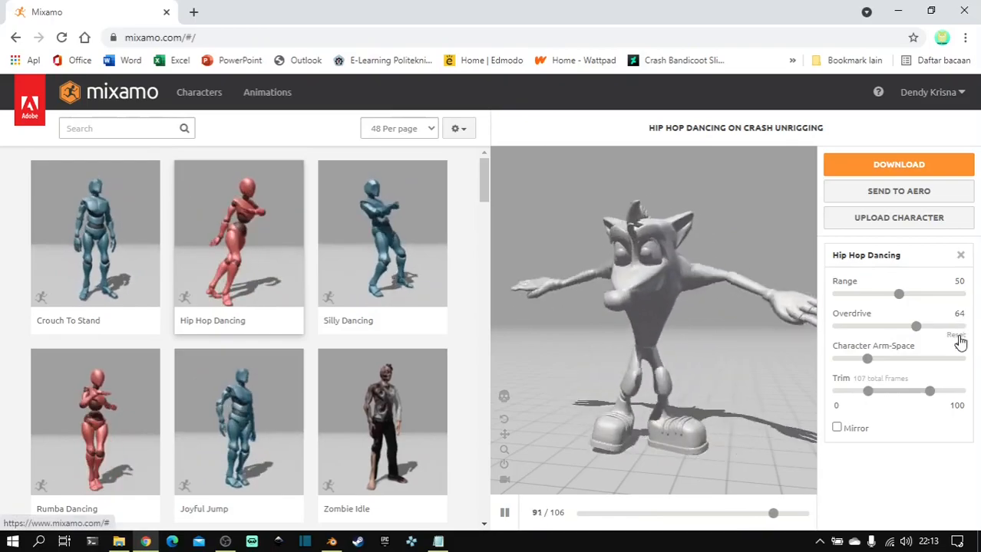
pyautogui.click(957, 338)
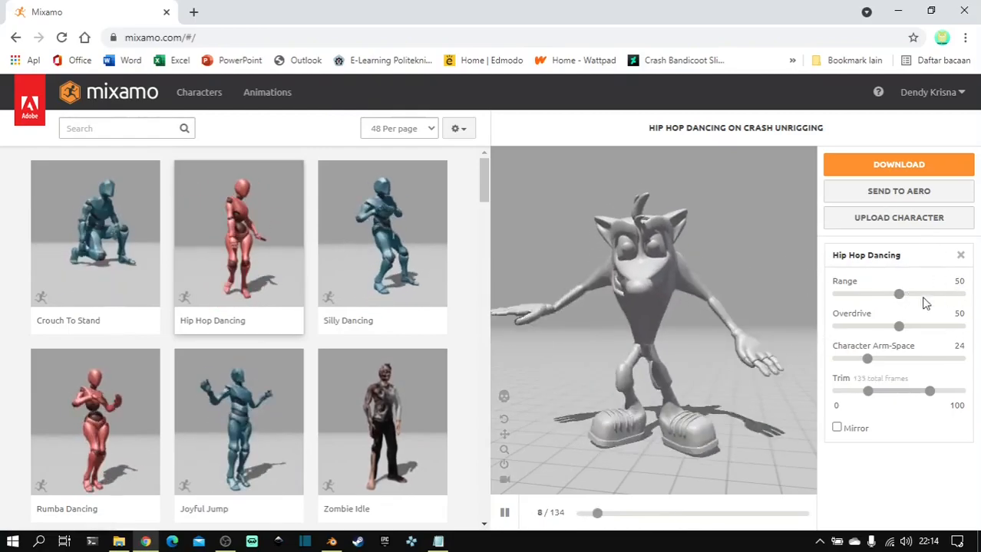
pyautogui.moveTo(680, 296)
pyautogui.mouseDown()
pyautogui.moveTo(658, 360)
pyautogui.moveTo(612, 368)
pyautogui.moveTo(600, 304)
pyautogui.moveTo(655, 270)
pyautogui.moveTo(729, 269)
pyautogui.moveTo(754, 288)
pyautogui.moveTo(736, 339)
pyautogui.moveTo(642, 345)
pyautogui.moveTo(624, 327)
pyautogui.moveTo(679, 302)
pyautogui.mouseUp()
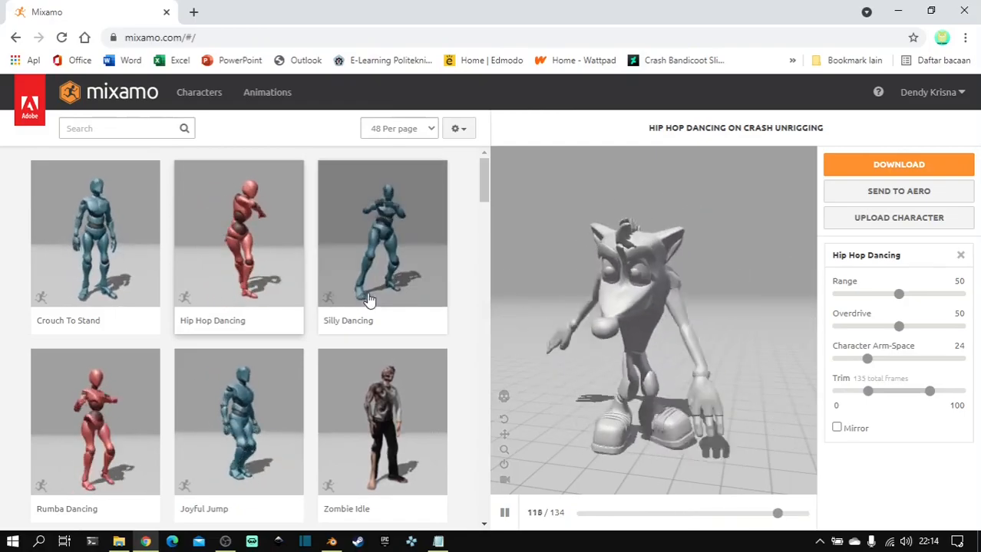
pyautogui.scroll(-1, 368, 300)
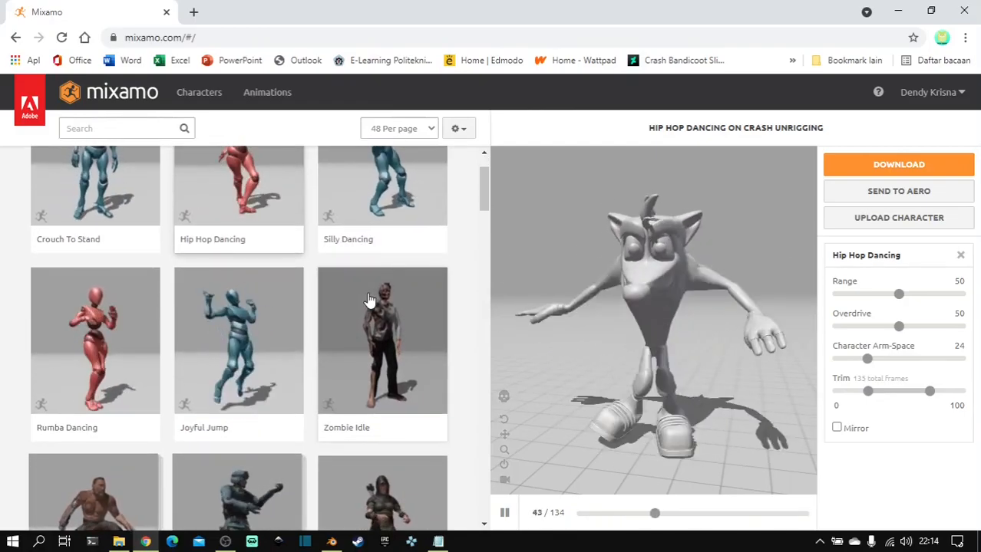
pyautogui.scroll(1, 368, 300)
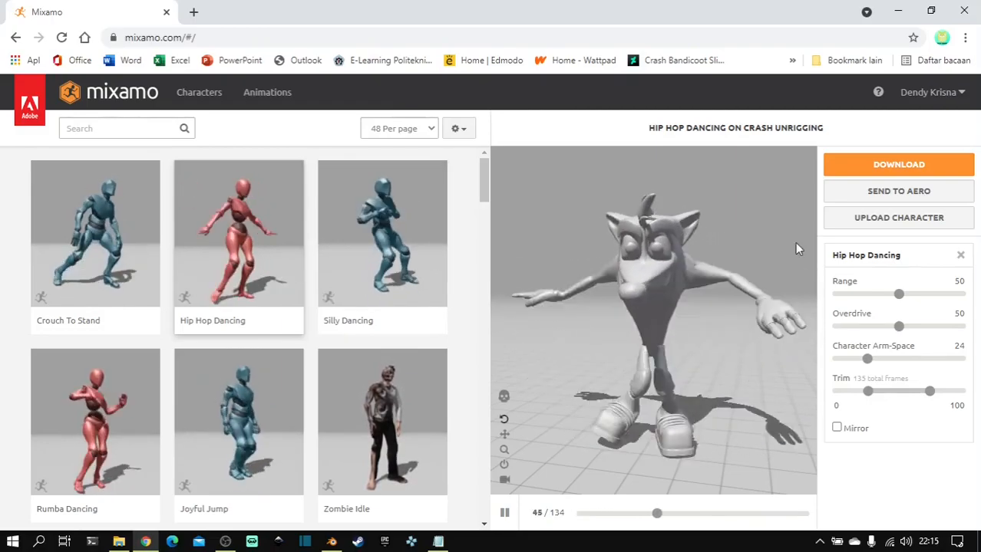
# Download the animated character as FBX Binary with skin, 30 fps and no keyframe reduction, saving Hip Hop Dancing.fbx in the Crash Export OBJ folder
pyautogui.click(897, 166)
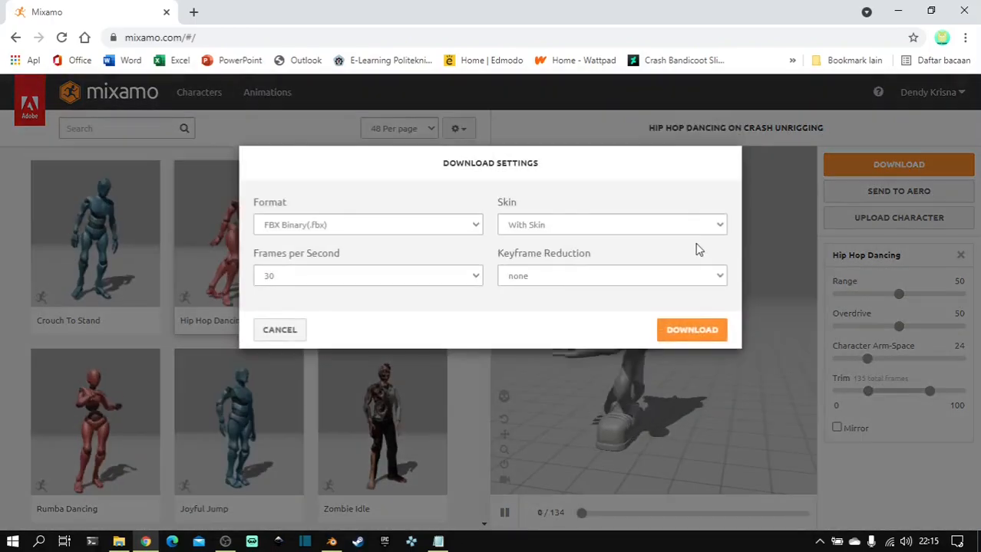
pyautogui.click(461, 227)
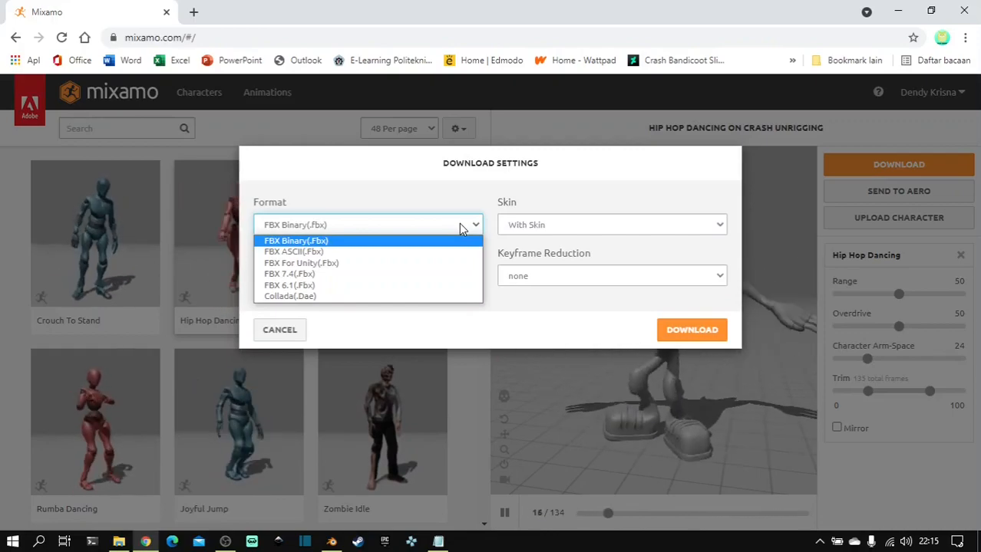
pyautogui.click(461, 226)
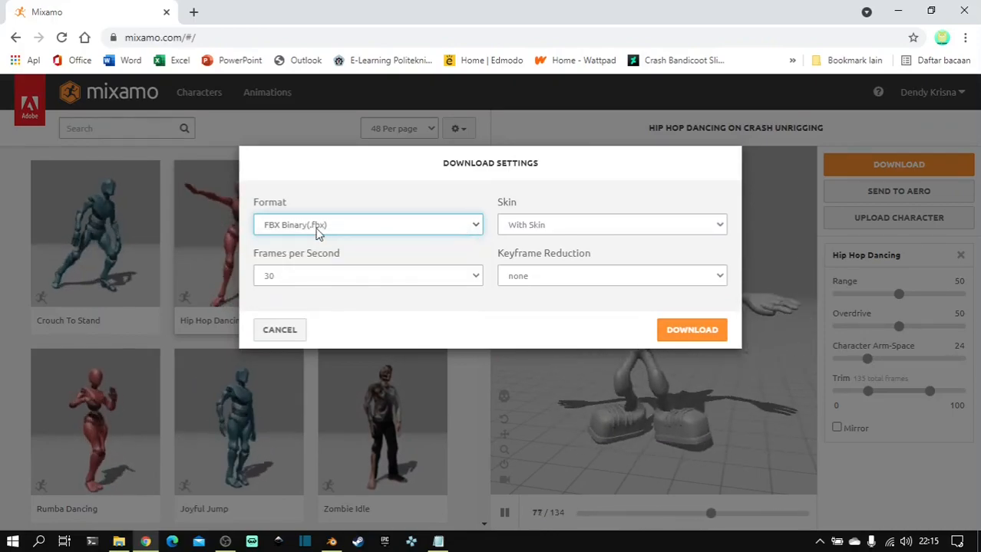
pyautogui.click(457, 276)
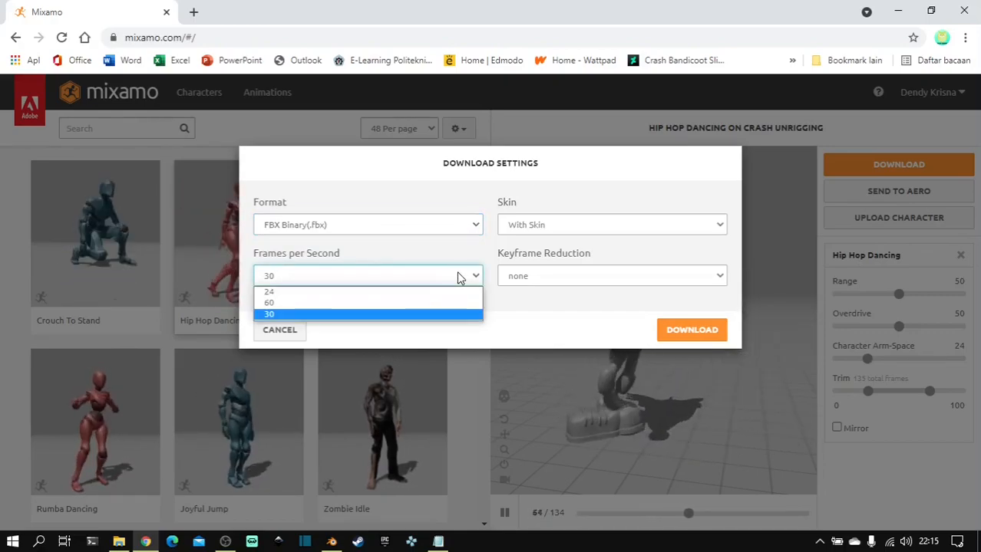
pyautogui.click(457, 276)
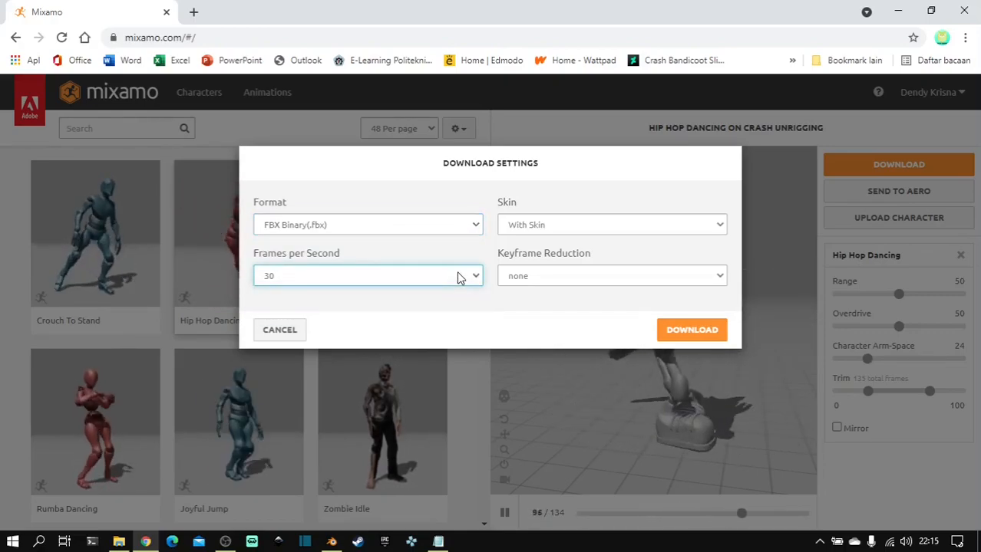
pyautogui.click(574, 223)
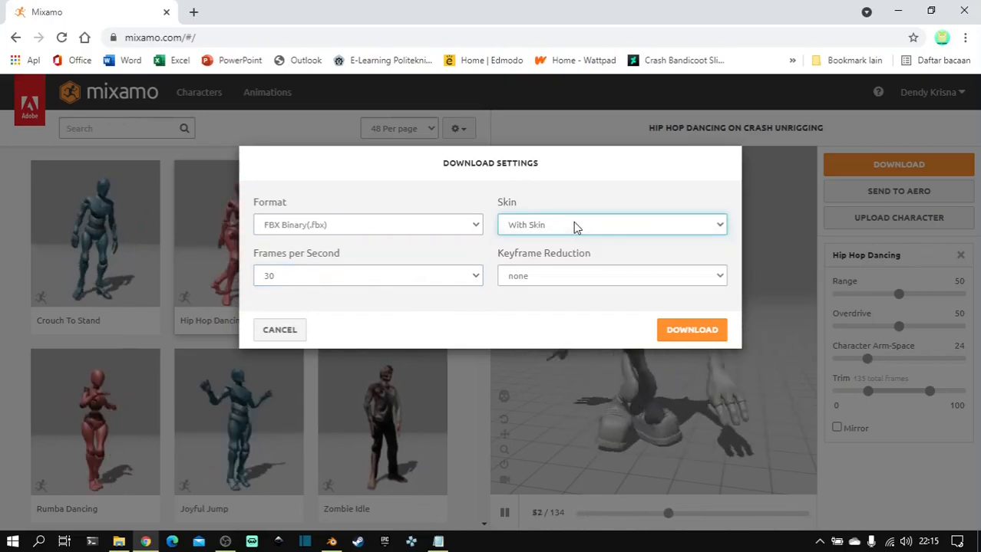
pyautogui.click(574, 224)
pyautogui.click(573, 224)
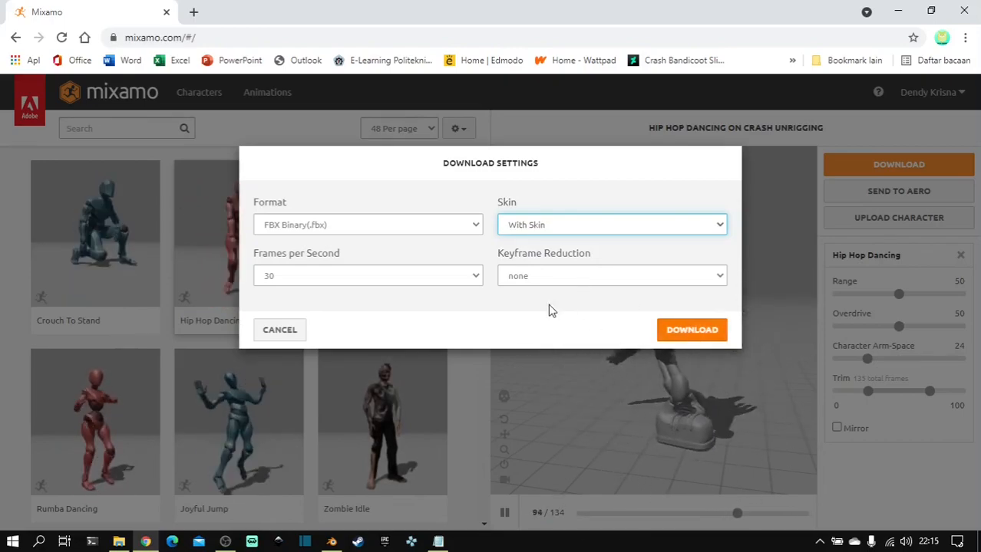
pyautogui.click(628, 277)
pyautogui.click(689, 270)
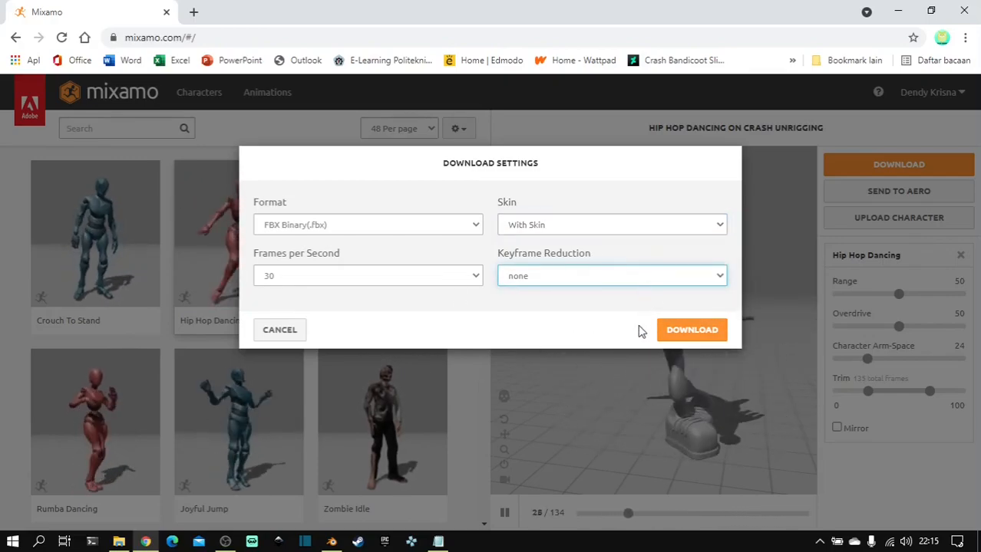
pyautogui.click(692, 331)
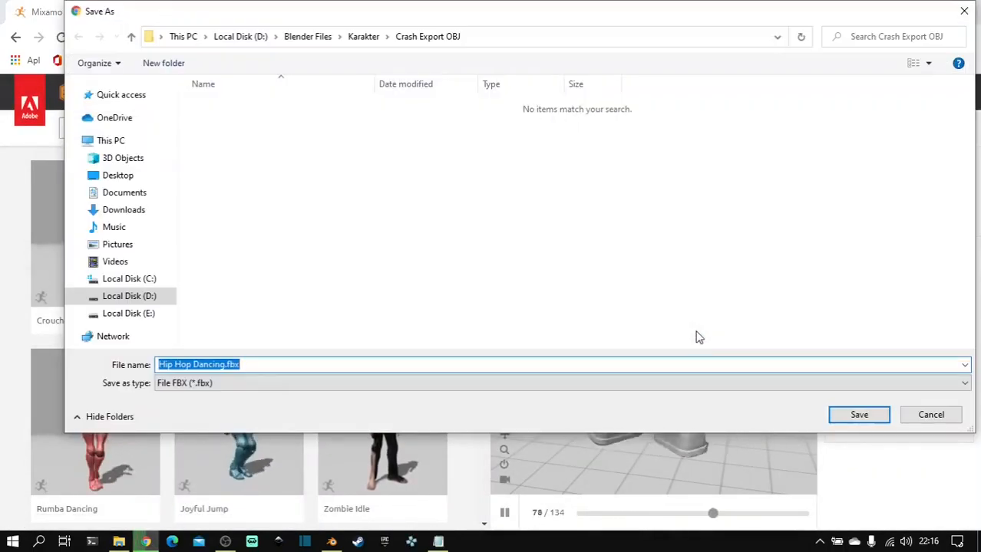
pyautogui.click(860, 415)
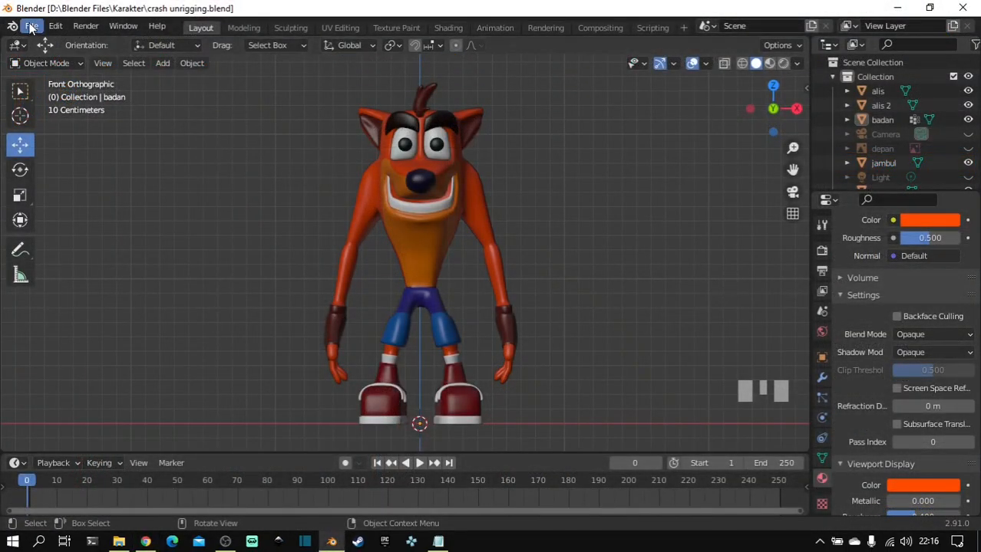
# Switch to Blender and create a new file from the General template
pyautogui.click(31, 27)
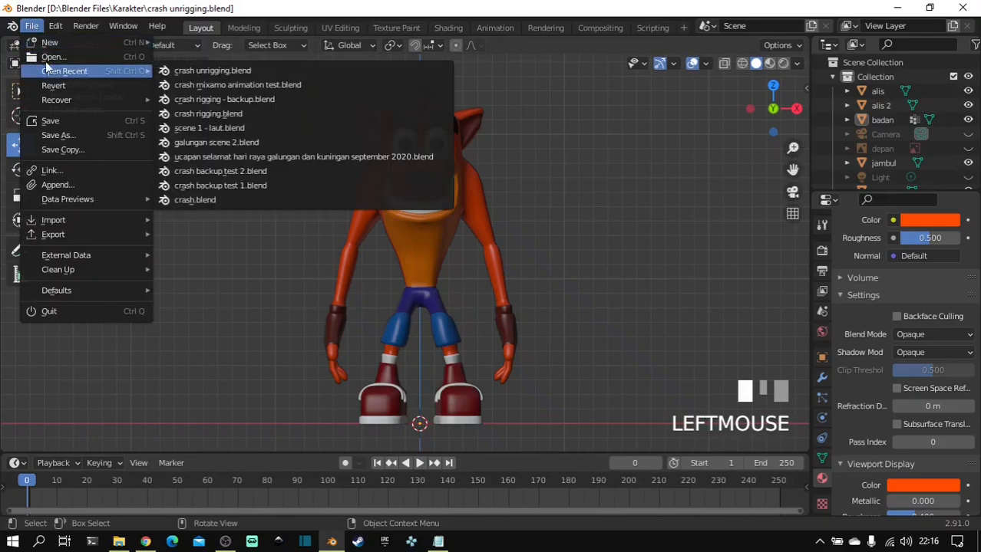
pyautogui.moveTo(48, 43)
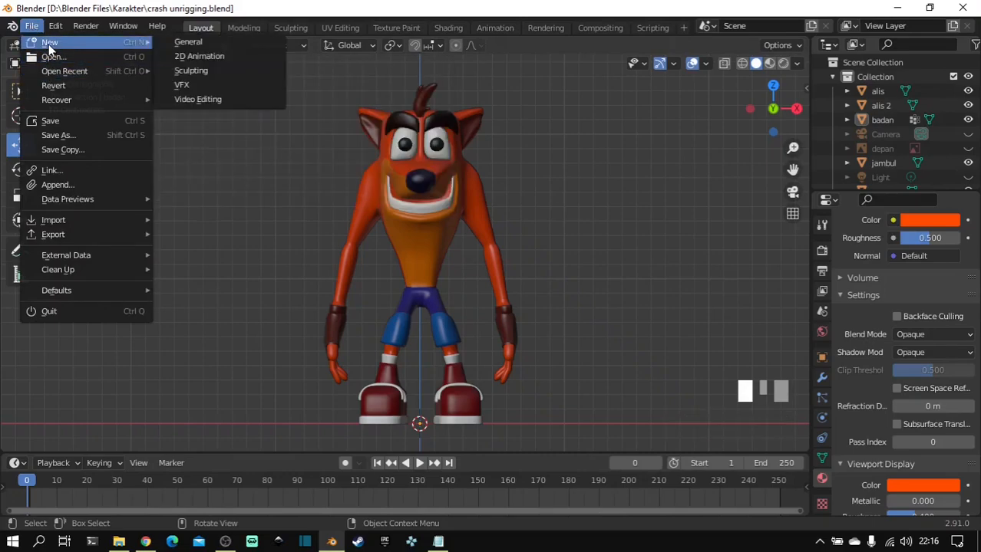
pyautogui.click(190, 42)
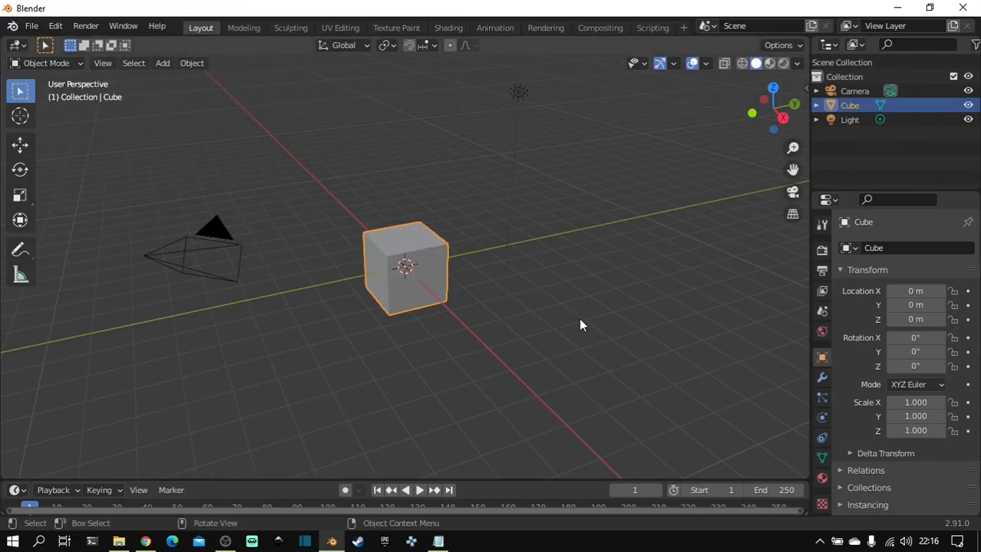
# Start the Shortcut VUr display, dock it on the Right, and hide the sidebar
pyautogui.press('n')
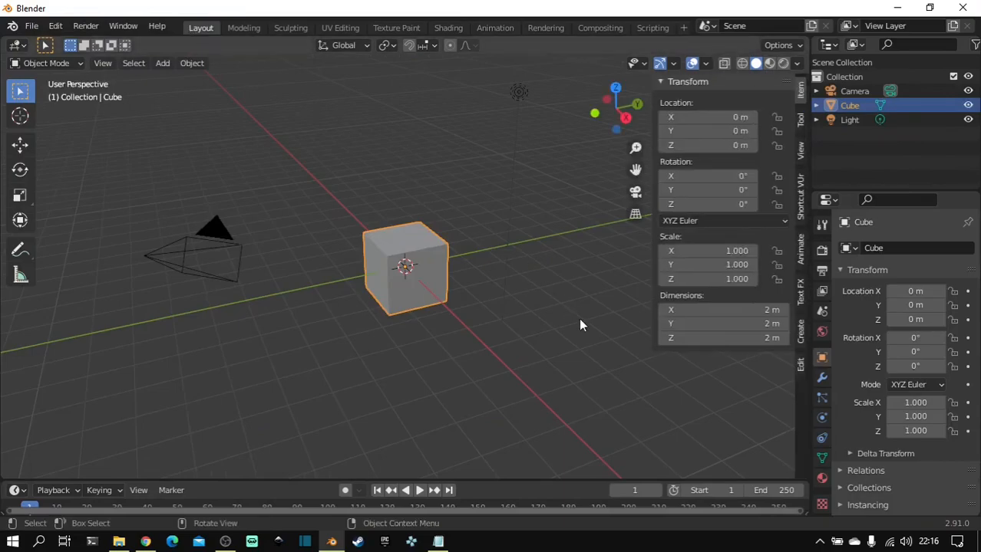
pyautogui.click(802, 196)
pyautogui.click(739, 105)
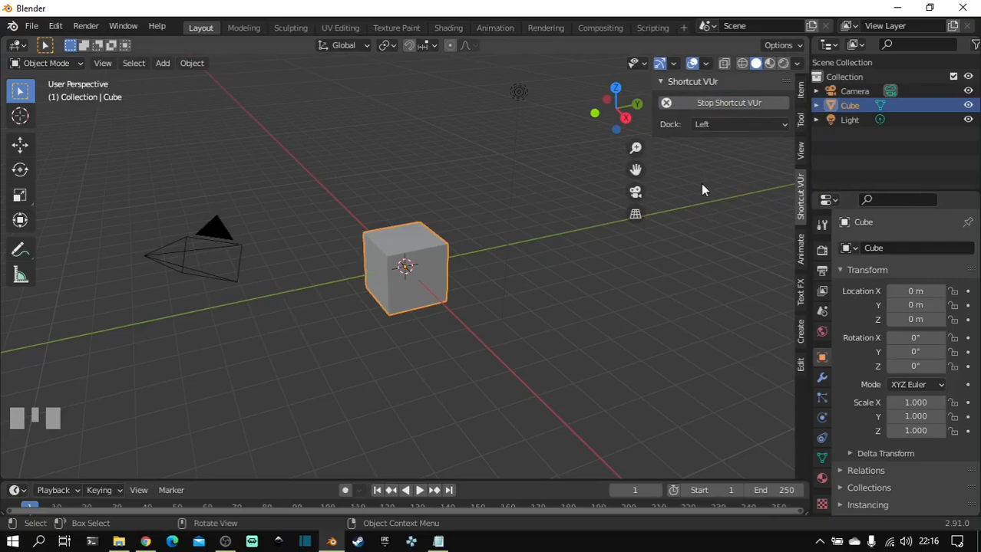
pyautogui.click(715, 125)
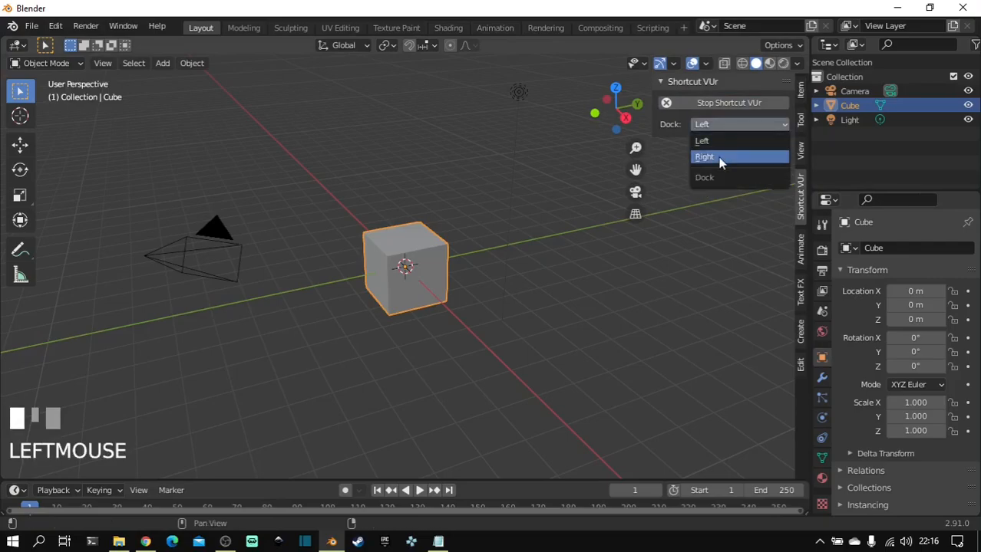
pyautogui.click(719, 157)
pyautogui.press('n')
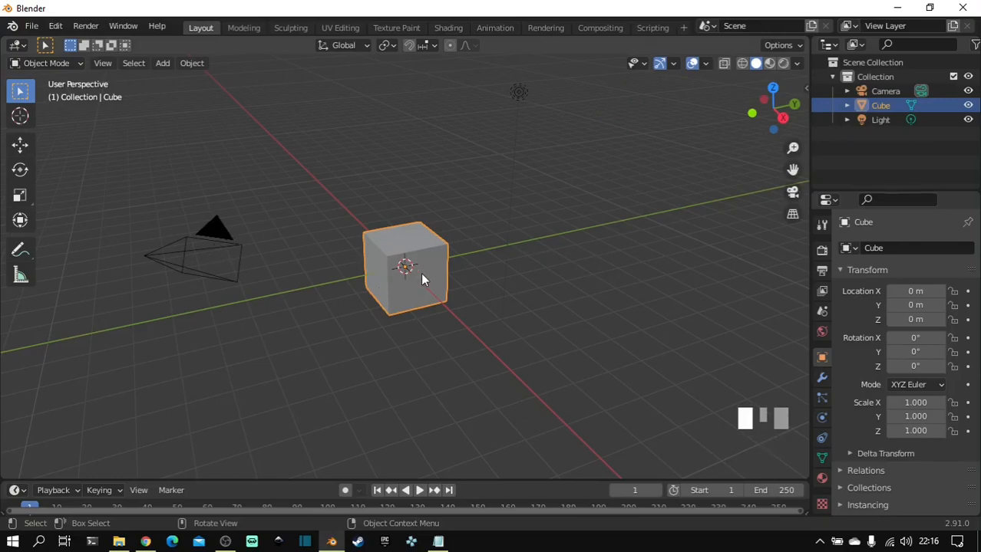
# Flatten the default cube along the Z axis into a thin slab with a Z scale of about -0.066
pyautogui.press('KP_1')
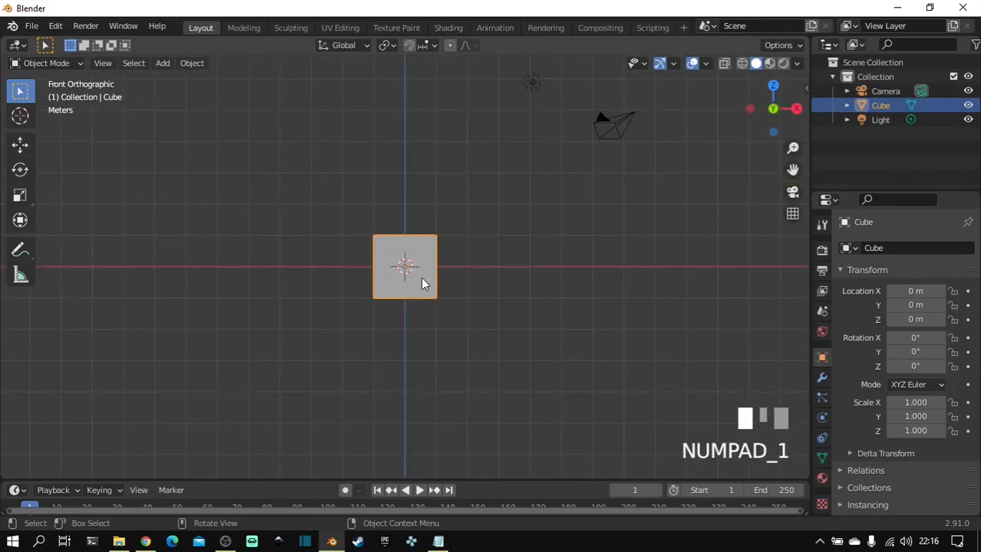
pyautogui.press('KP_8')
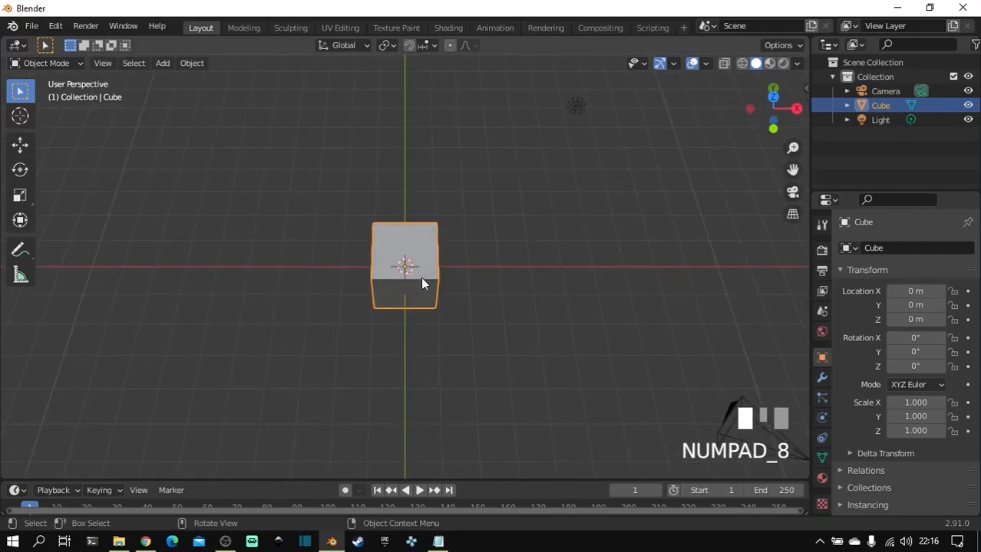
pyautogui.press('KP_2')
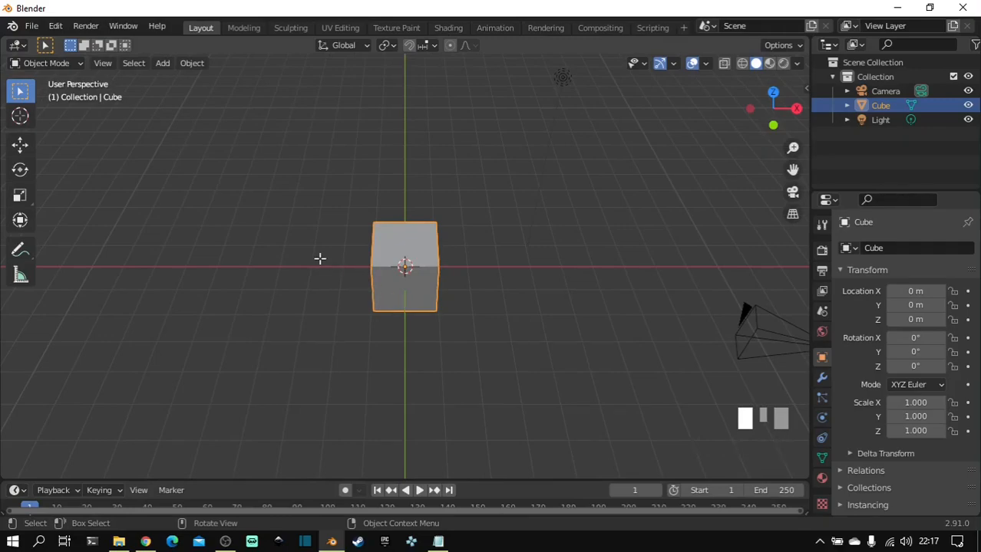
pyautogui.press('Tab')
pyautogui.press('Tab')
pyautogui.click(25, 188)
pyautogui.press('KP_1')
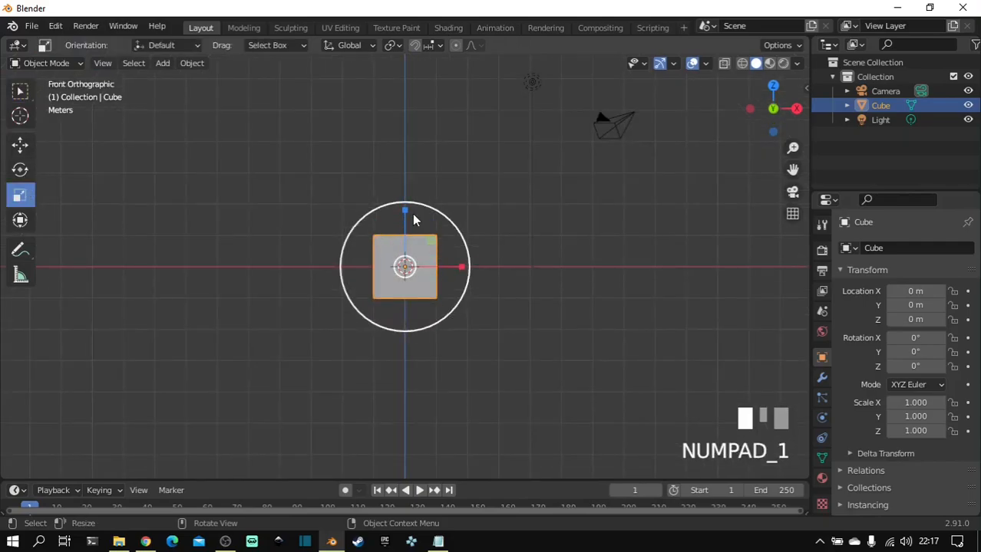
pyautogui.moveTo(406, 210); pyautogui.dragTo(408, 249)
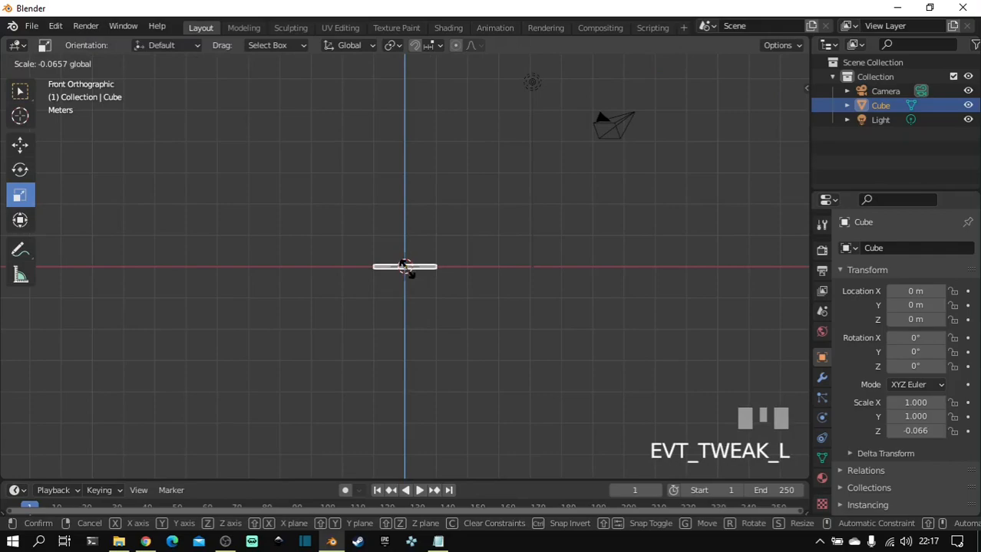
pyautogui.moveTo(406, 267); pyautogui.dragTo(405, 266)
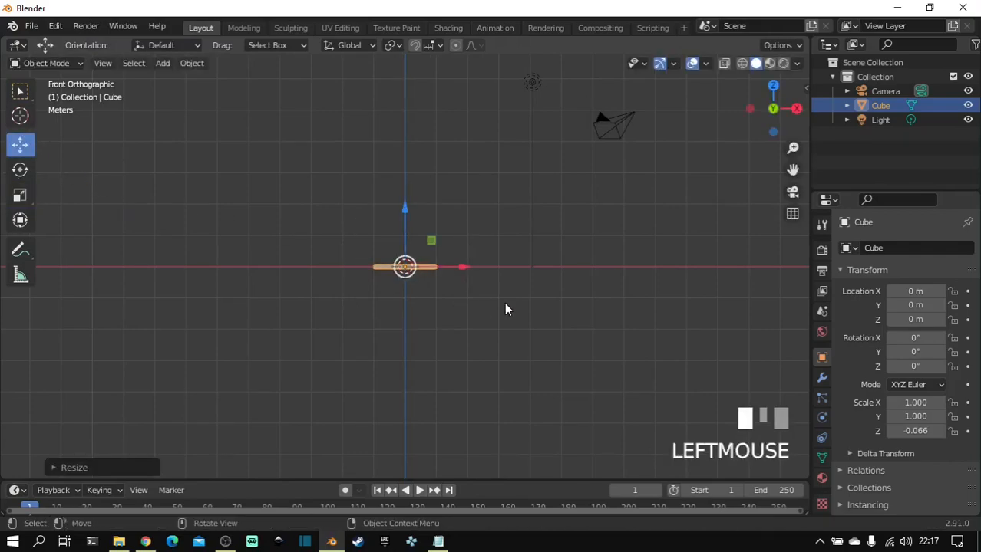
# Enlarge the slab uniformly to an X and Y scale of about 18.78, and thin it to a Z scale of about -0.054
pyautogui.press('KP_7')
pyautogui.press('s')
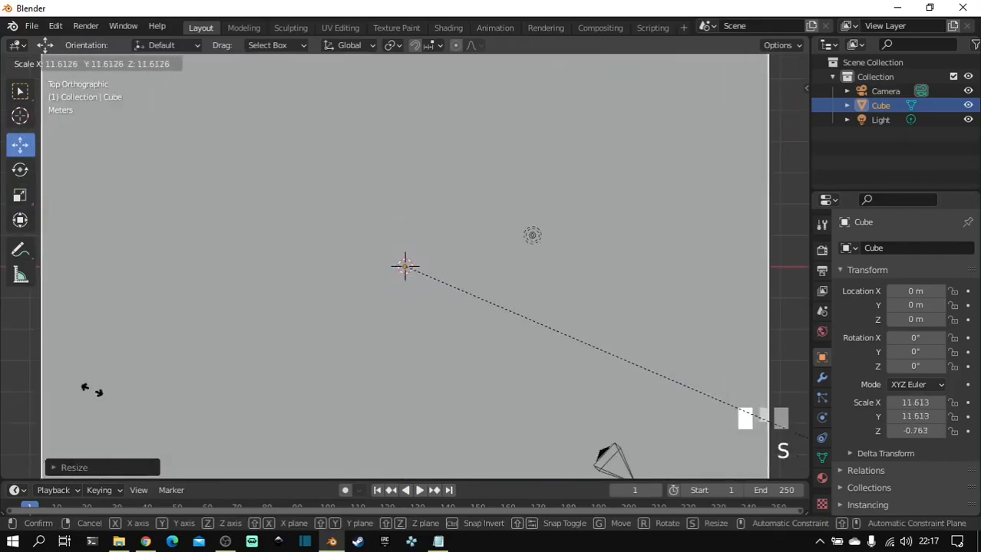
pyautogui.click(678, 130)
pyautogui.press('KP_1')
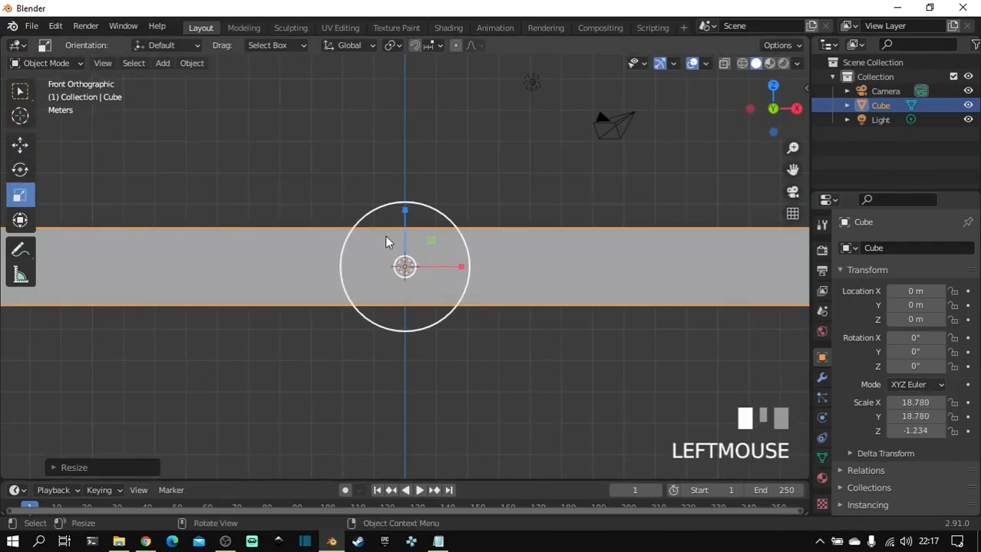
pyautogui.moveTo(404, 213); pyautogui.dragTo(404, 265)
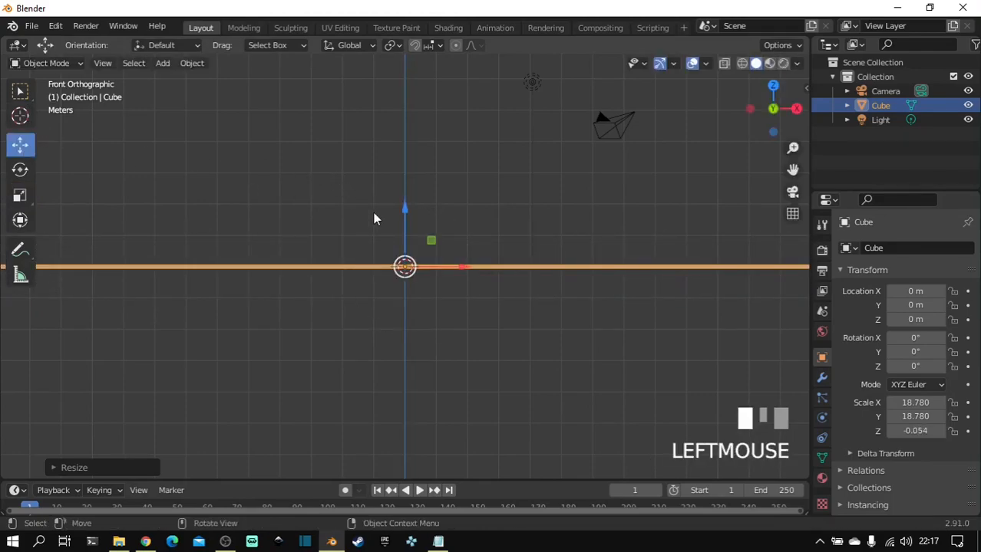
# Lower the floor slab about 0.062 m along Z so its top surface sits at ground level, and deselect it
pyautogui.scroll(5, 374, 214)
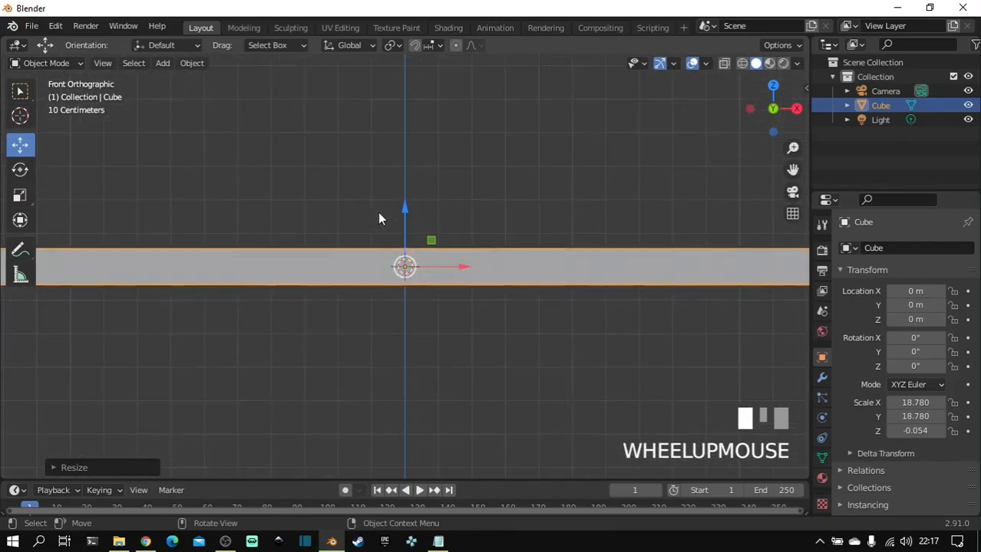
pyautogui.moveTo(405, 208); pyautogui.dragTo(409, 234)
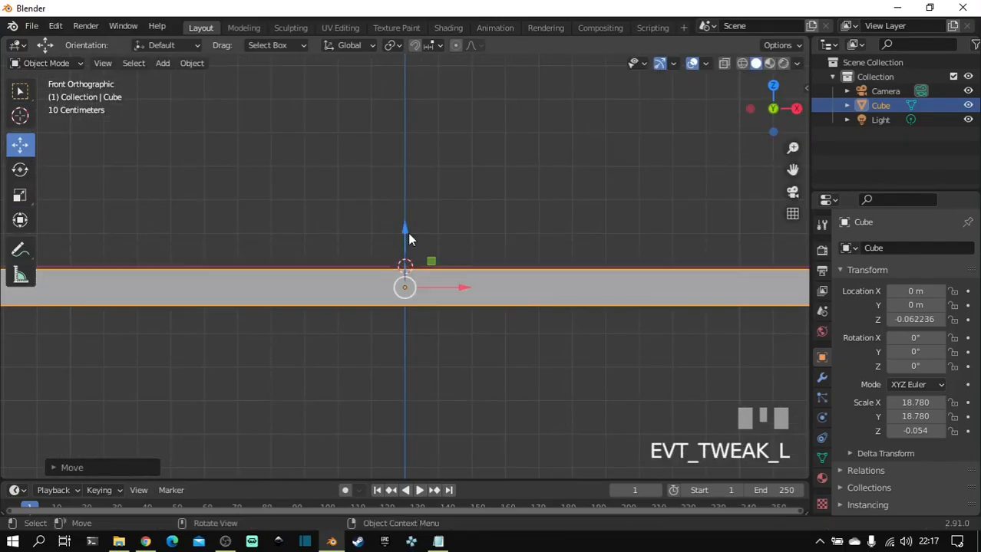
pyautogui.click(481, 238)
pyautogui.scroll(-4, 481, 239)
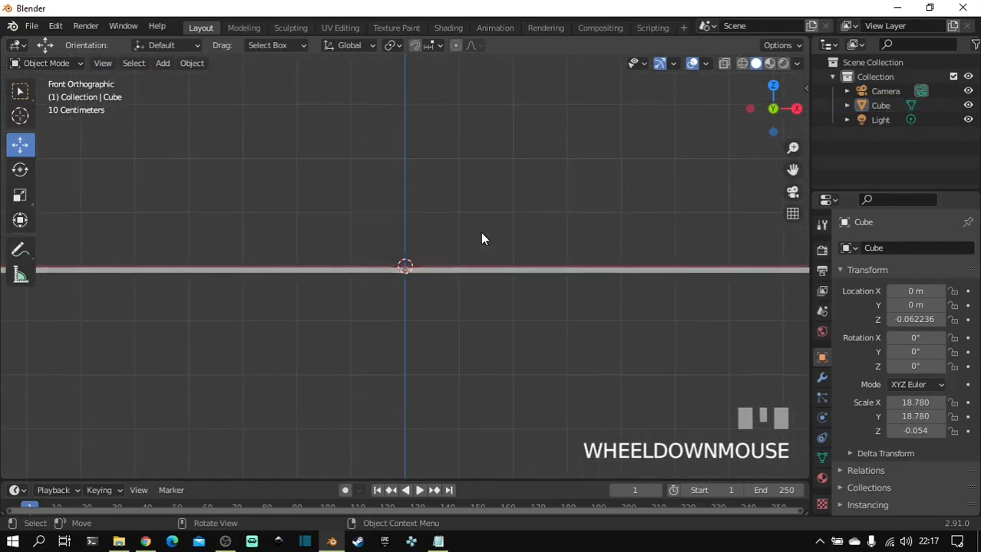
pyautogui.scroll(2, 481, 239)
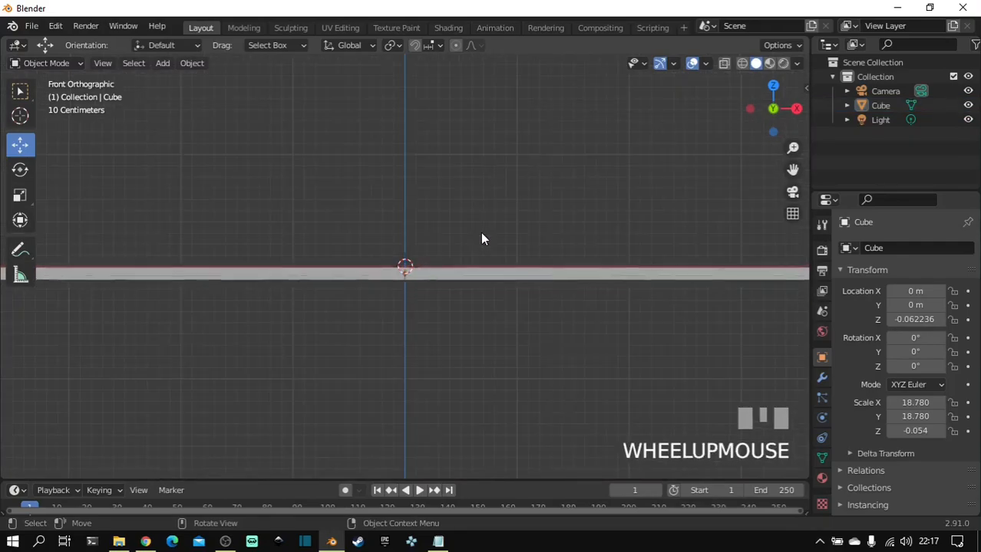
# Import Hip Hop Dancing.fbx from the Crash Export OBJ folder into the scene with the default FBX import settings
pyautogui.click(35, 27)
pyautogui.moveTo(81, 220)
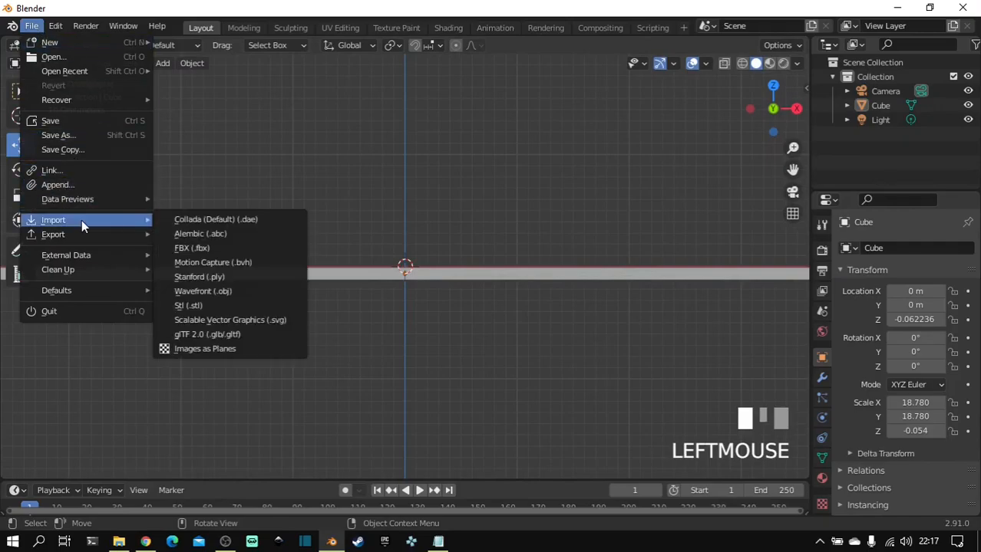
pyautogui.click(232, 249)
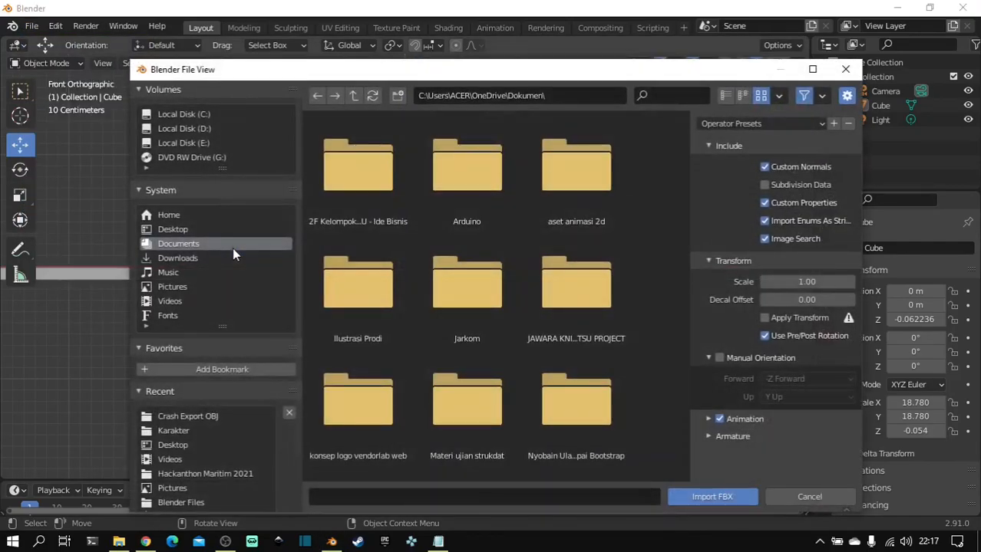
pyautogui.click(205, 417)
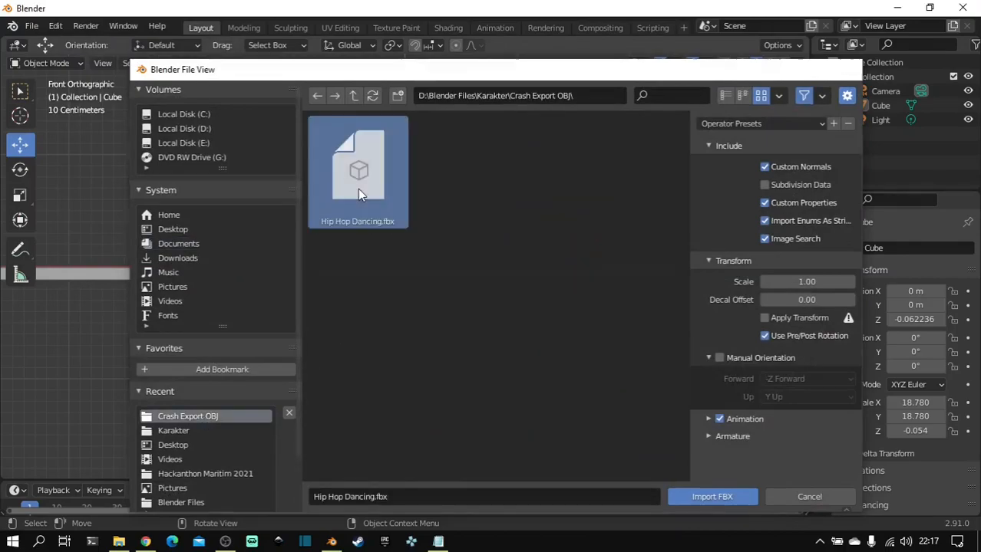
pyautogui.doubleClick(358, 185)
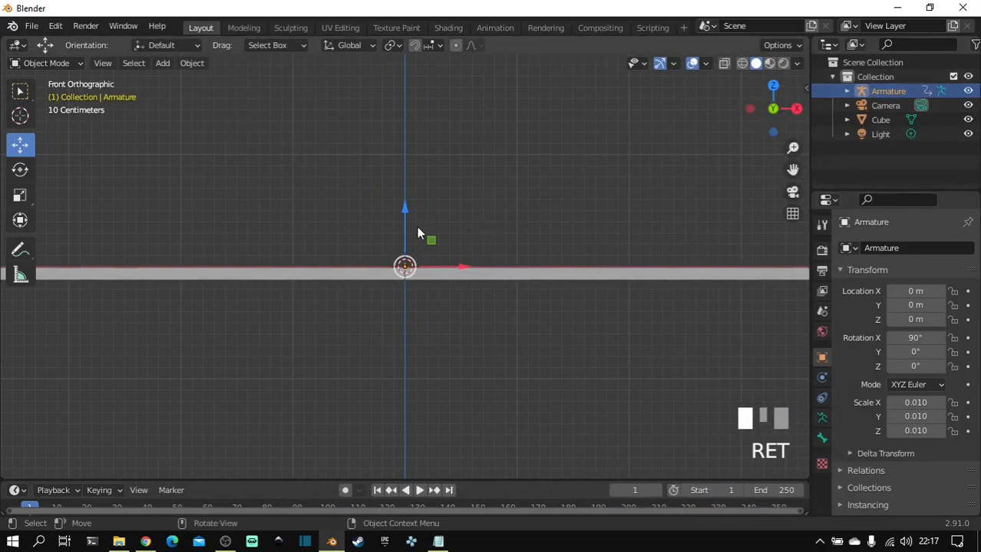
pyautogui.scroll(3, 417, 228)
pyautogui.scroll(-3, 417, 228)
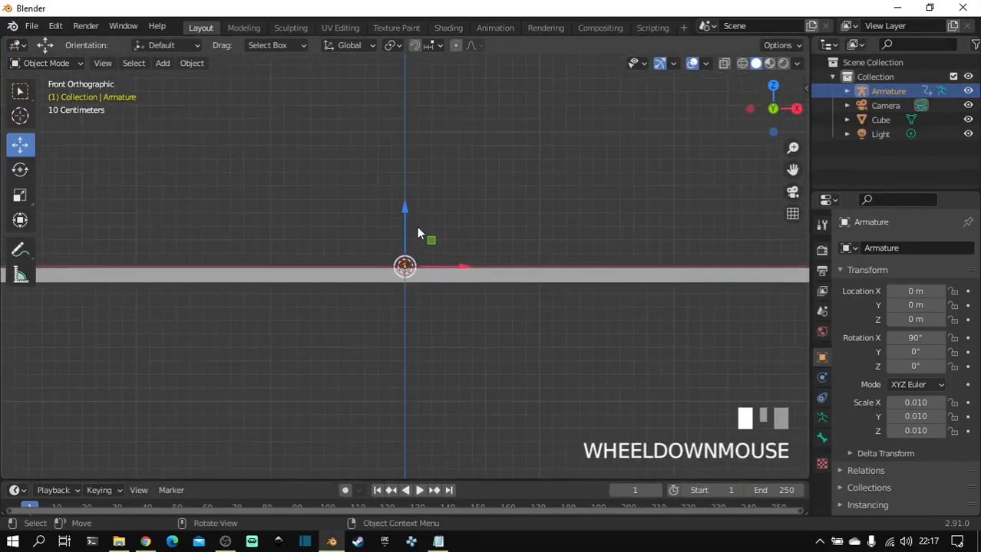
# Scale the imported armature up uniformly to about 0.310 and preview its dance animation up to frame 120
pyautogui.scroll(1, 417, 227)
pyautogui.press('s')
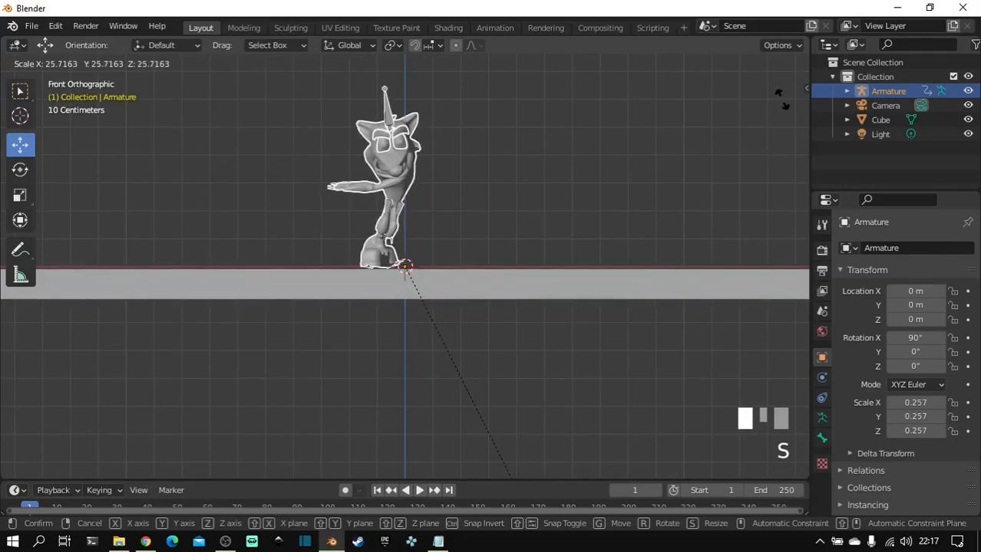
pyautogui.click(92, 227)
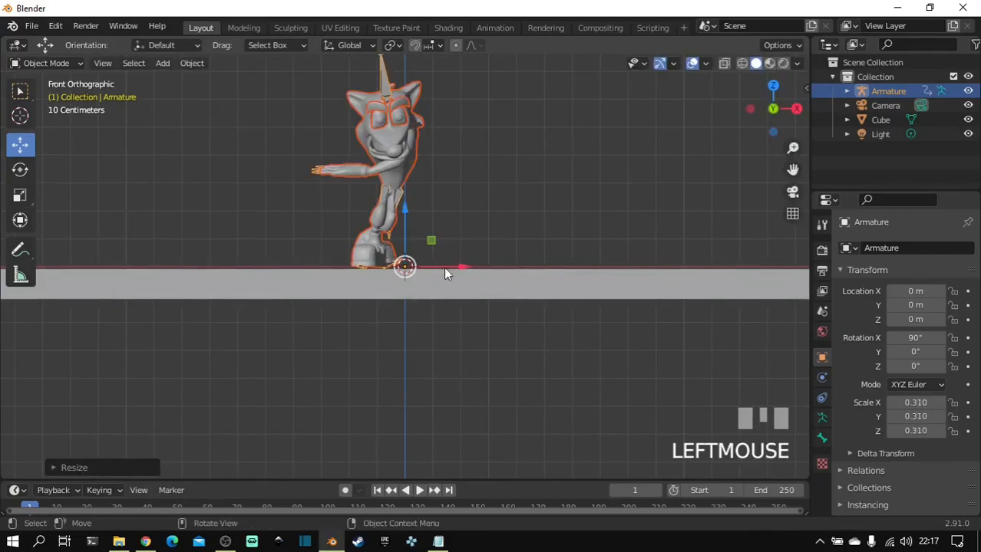
pyautogui.press('space')
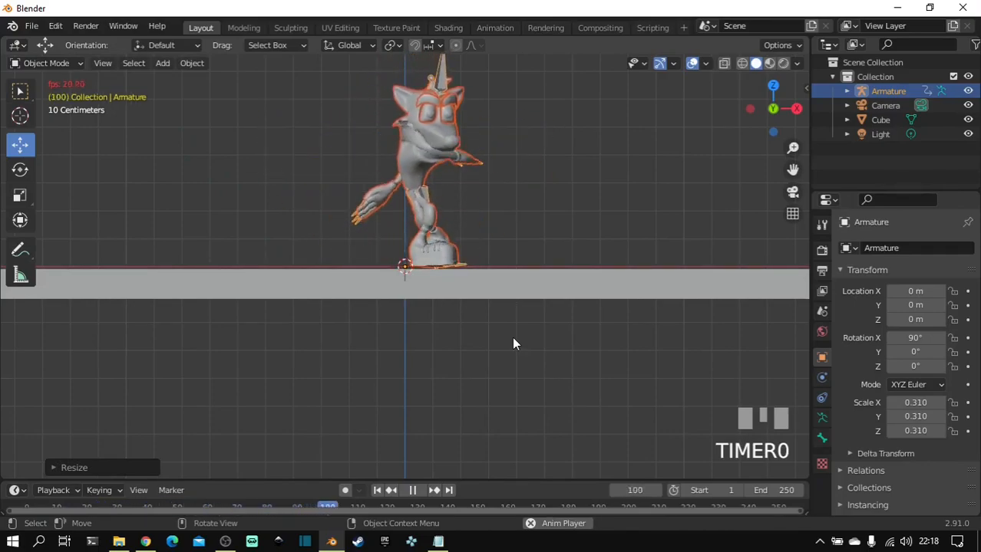
pyautogui.press('space')
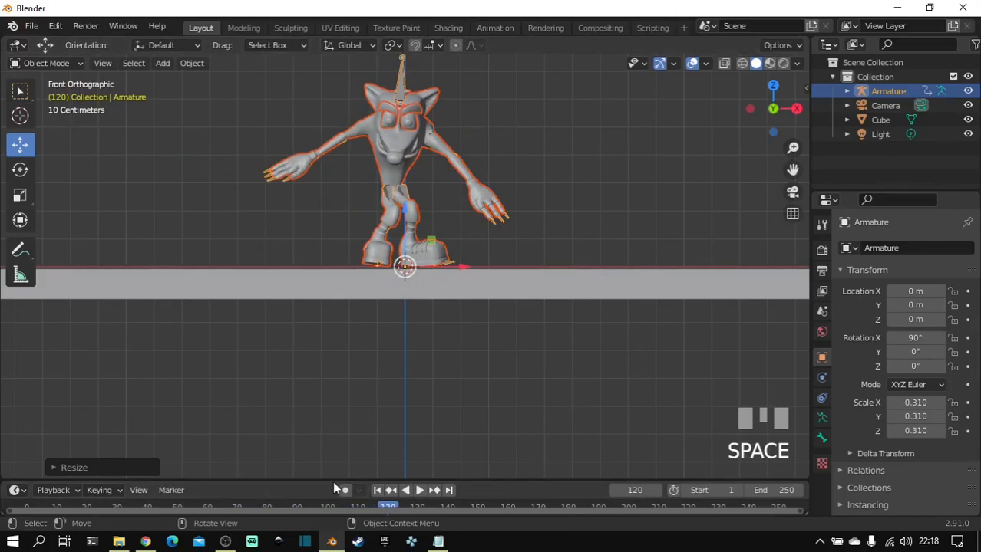
# Split the 3D viewport horizontally, turn the lower area into a Dope Sheet, and reduce its height
pyautogui.moveTo(333, 483); pyautogui.dragTo(333, 498)
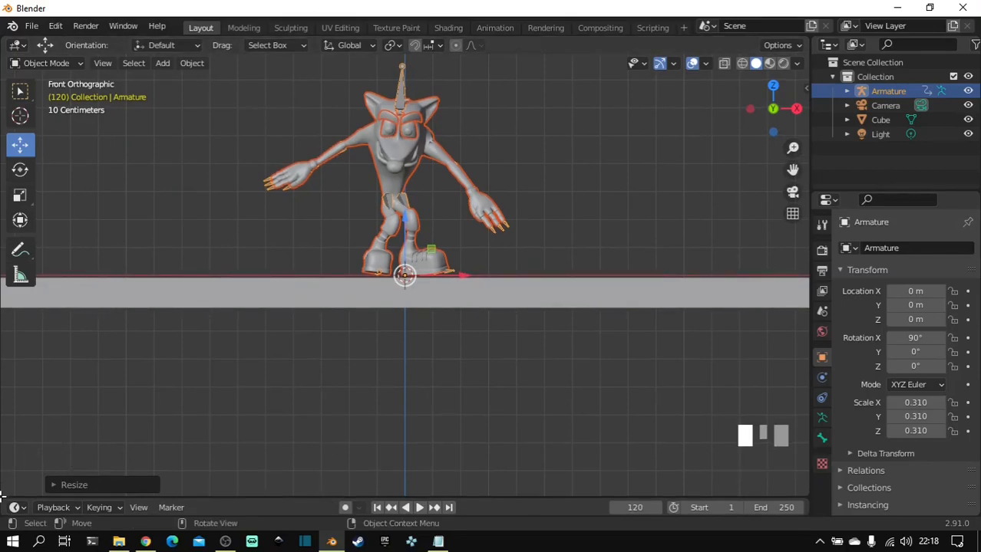
pyautogui.moveTo(3, 495); pyautogui.dragTo(36, 337)
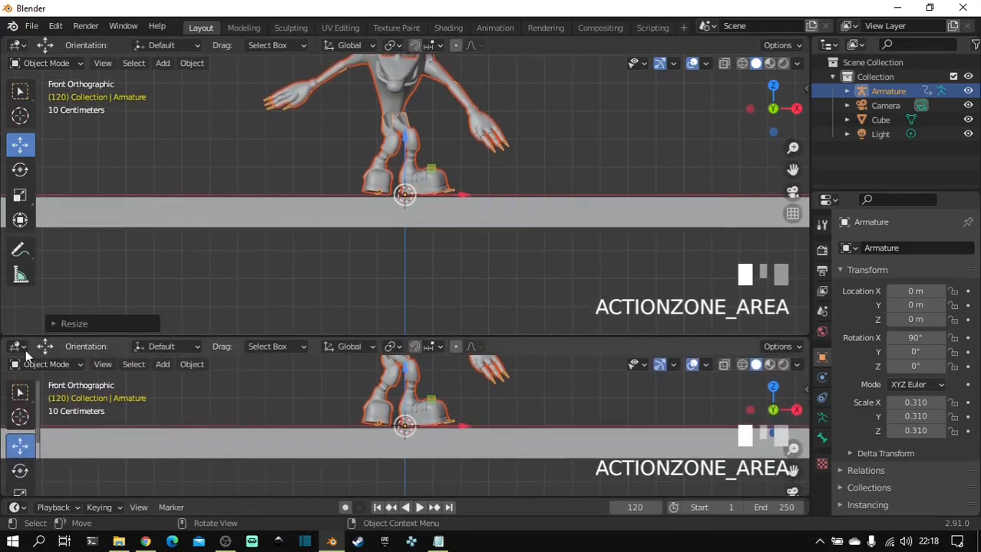
pyautogui.click(15, 347)
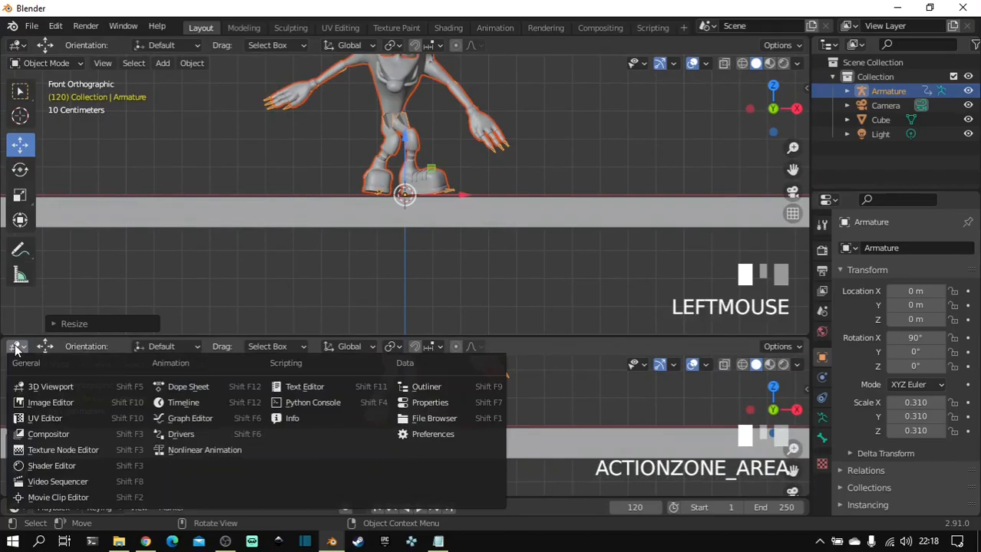
pyautogui.click(198, 389)
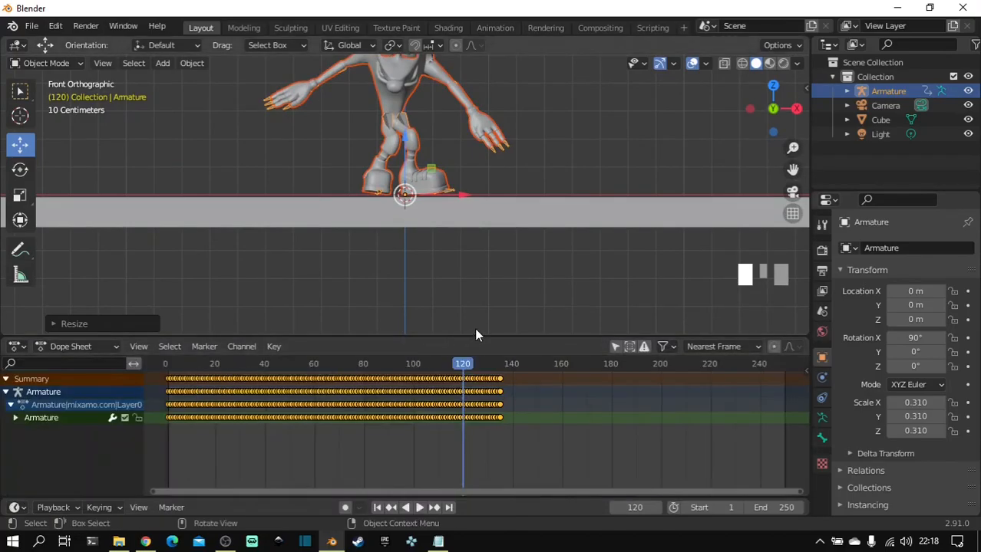
pyautogui.moveTo(477, 336); pyautogui.dragTo(474, 379)
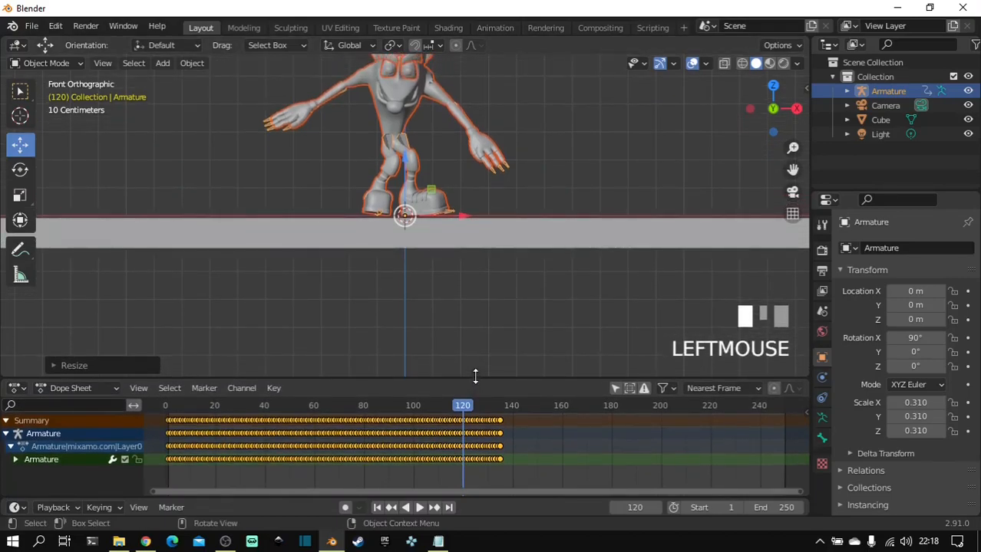
# Play and scrub through the armature's dance keyframes to examine where they end, finishing back at frame 0
pyautogui.click(166, 407)
pyautogui.press('space')
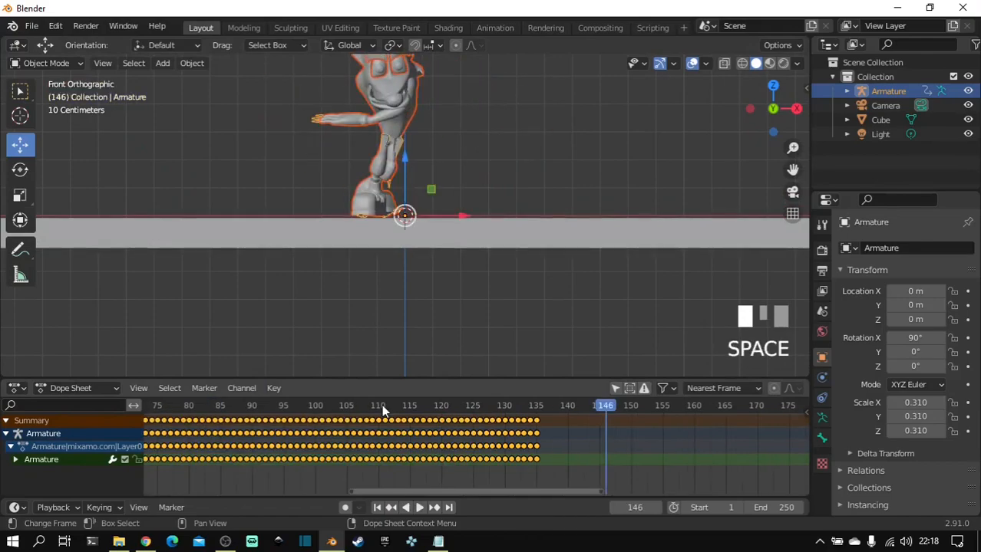
pyautogui.click(384, 408)
pyautogui.moveTo(384, 409); pyautogui.dragTo(531, 407)
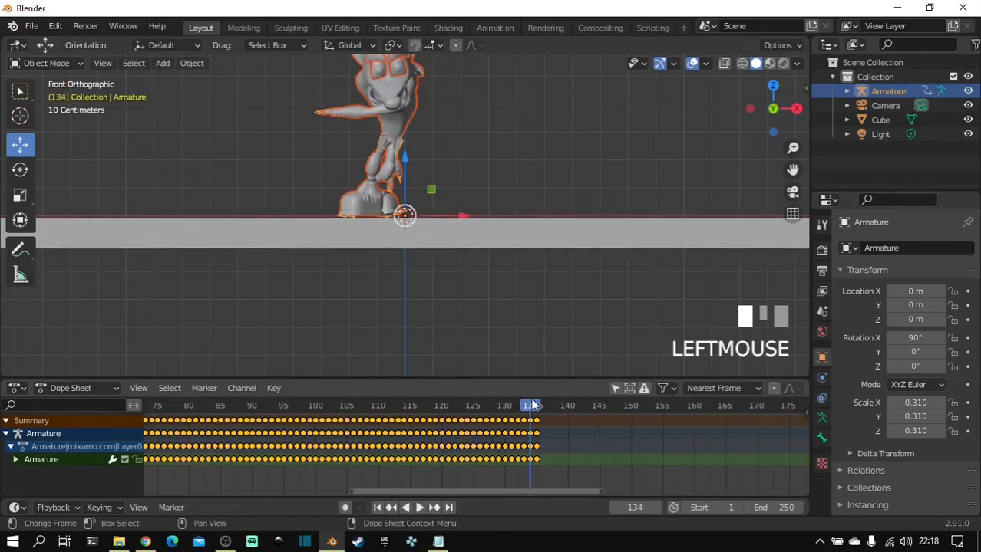
pyautogui.scroll(-4, 559, 461)
pyautogui.click(227, 405)
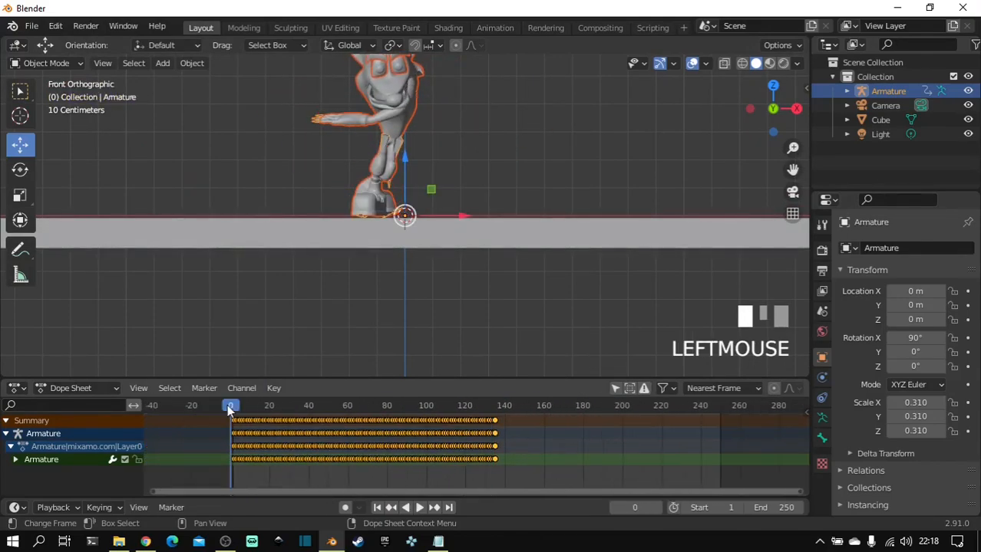
pyautogui.scroll(1, 271, 452)
pyautogui.scroll(1, 272, 453)
pyautogui.moveTo(322, 495); pyautogui.dragTo(268, 470)
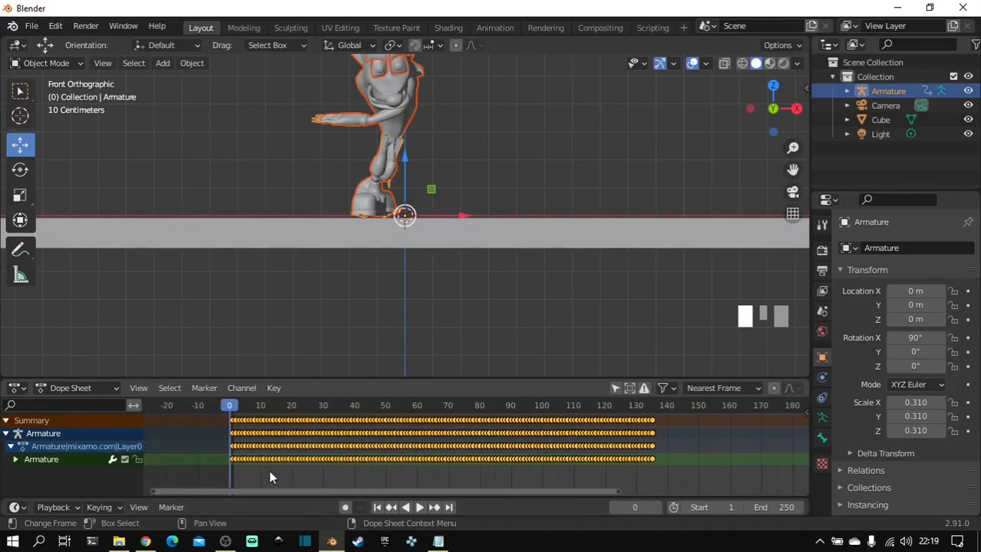
# Switch the Dope Sheet to the Action Editor and rename the armature's Mixamo action to jogedan
pyautogui.click(106, 391)
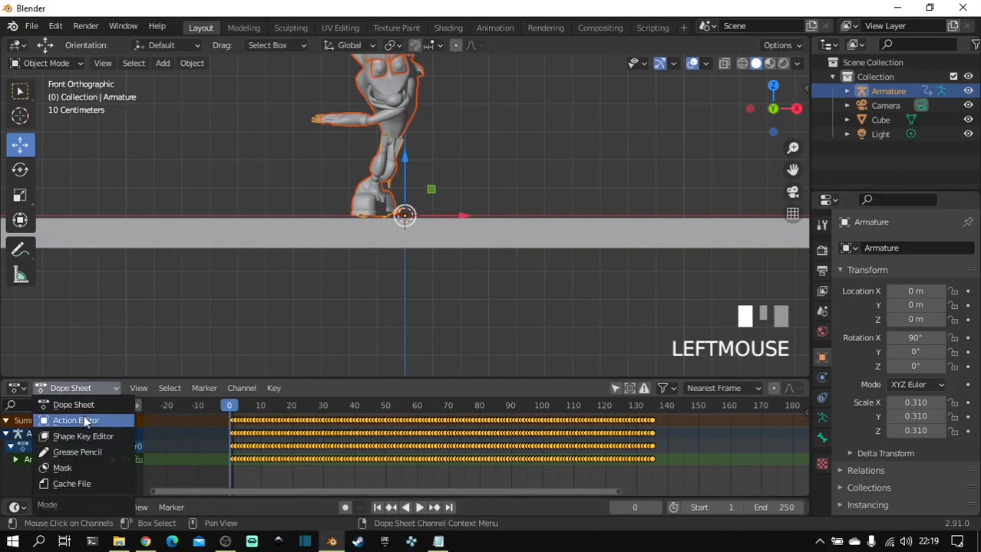
pyautogui.click(88, 421)
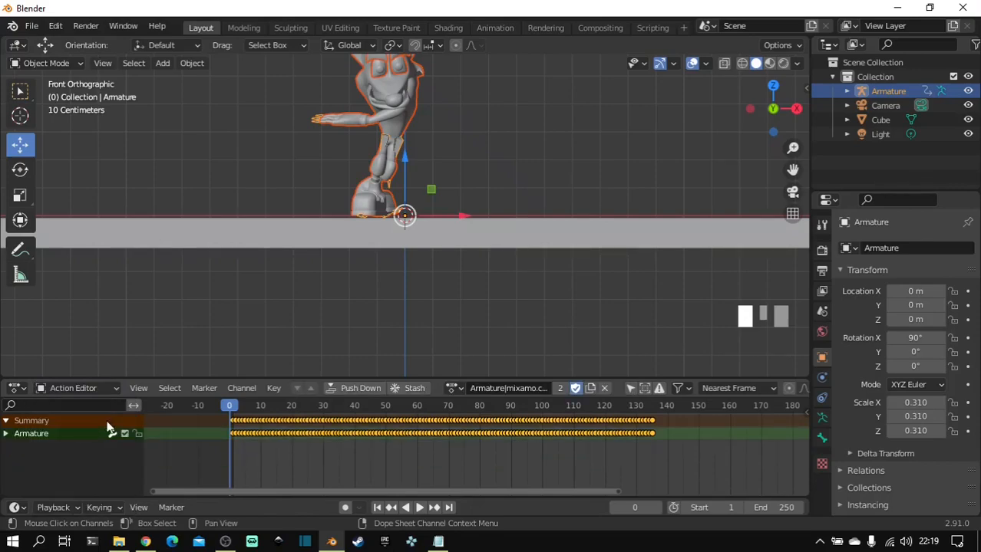
pyautogui.click(502, 387)
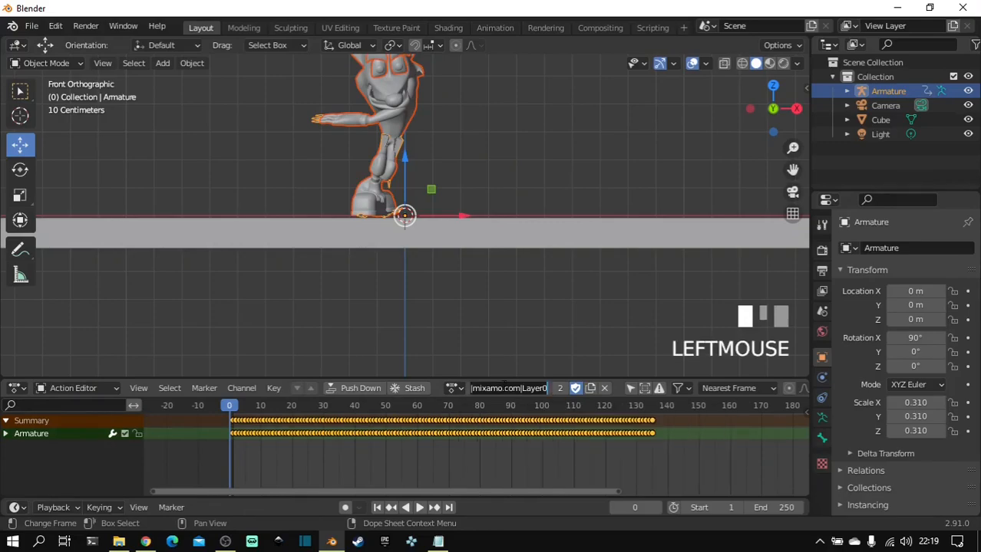
pyautogui.write('jogedan')
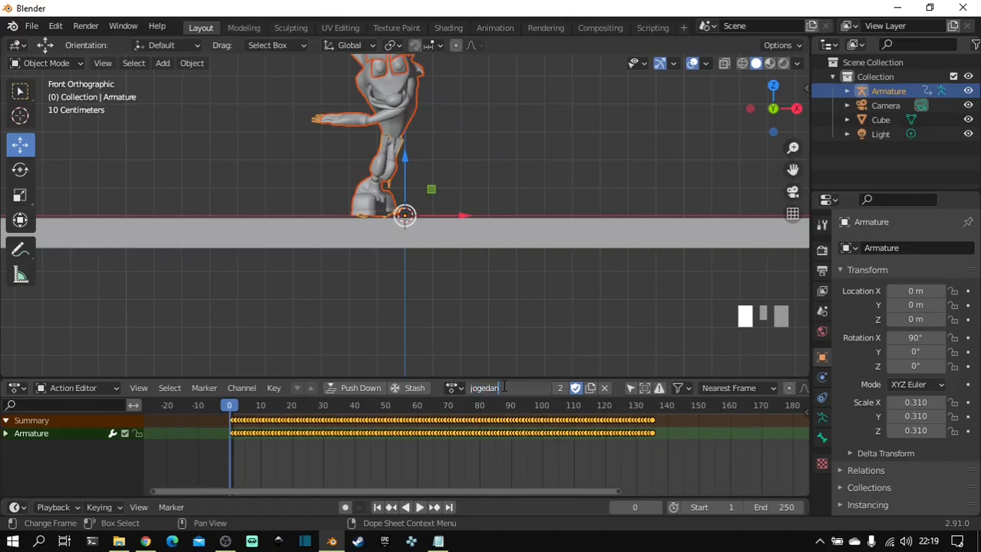
pyautogui.press('Return')
pyautogui.click(389, 258)
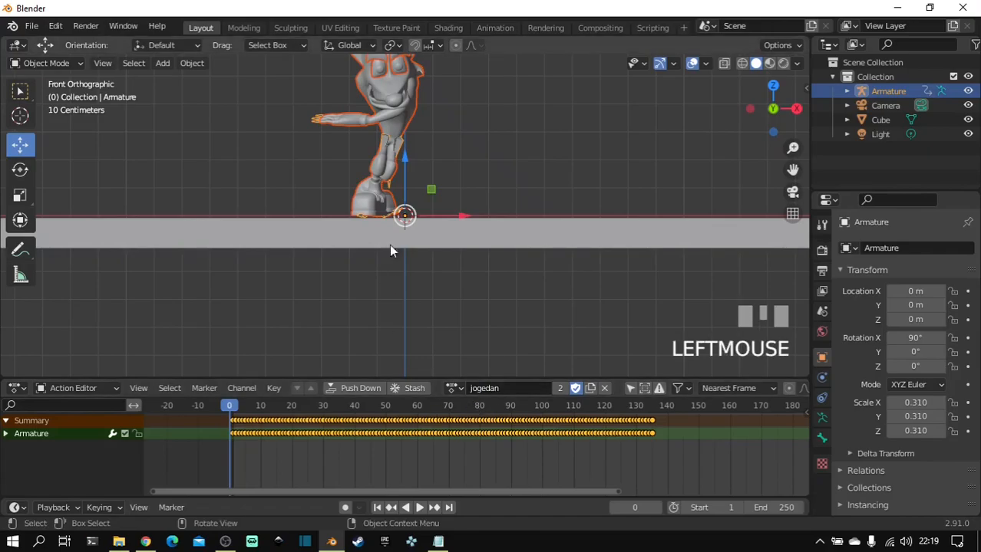
# Save the scene as "crash mixamo animation test.blend" in the Karakter folder, overwriting the existing file
pyautogui.hotkey('ctrl', 's')
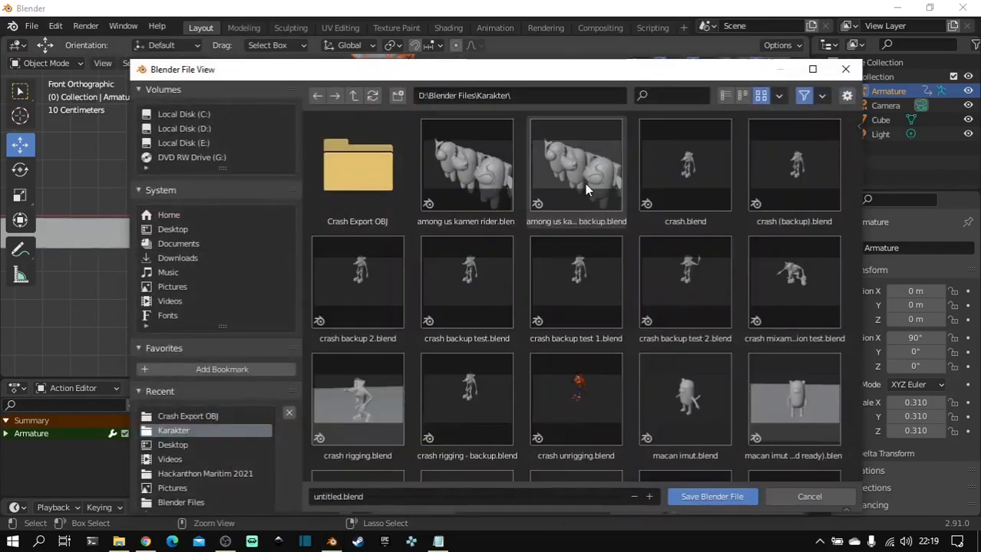
pyautogui.click(492, 496)
pyautogui.write('crash mixamo animation')
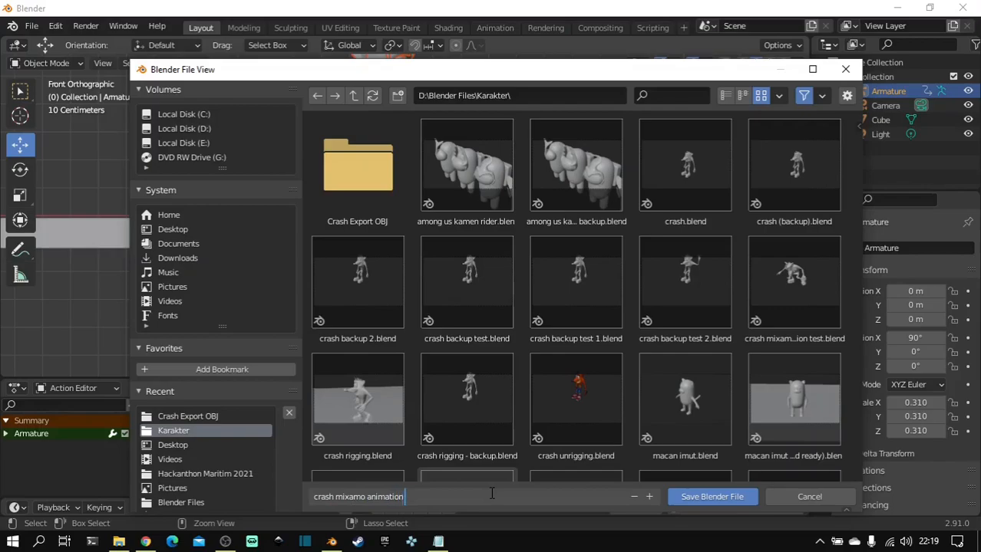
pyautogui.press('Return')
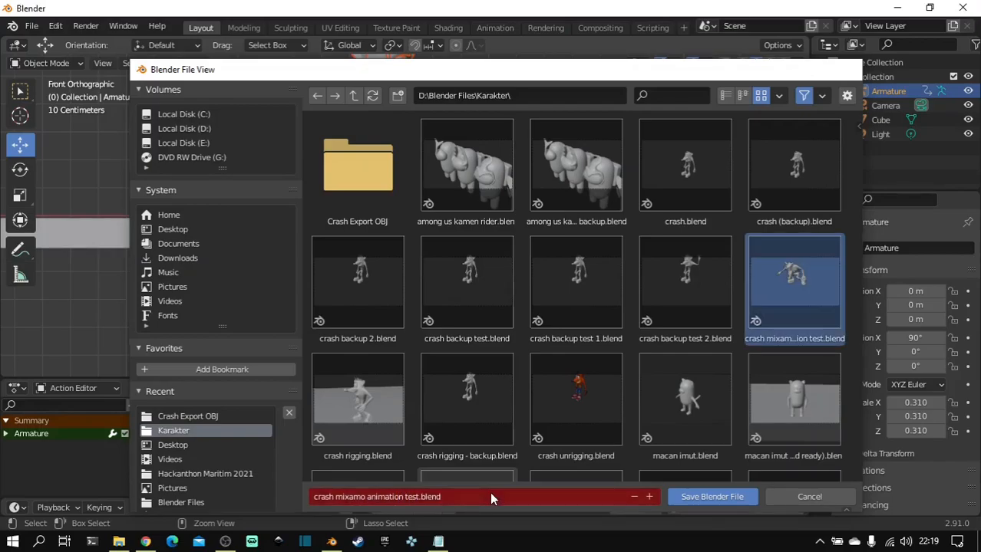
pyautogui.press('Return')
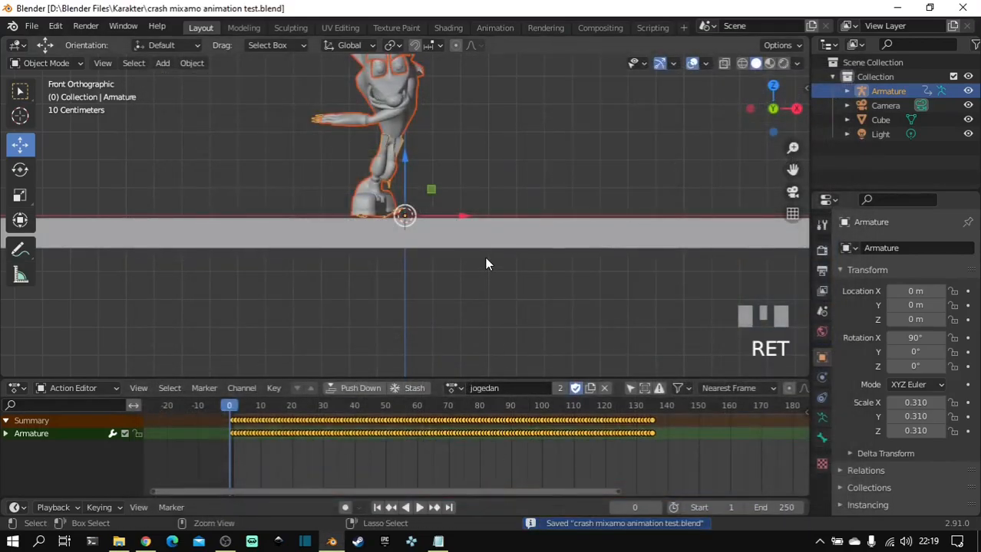
pyautogui.hotkey('ctrl', 's')
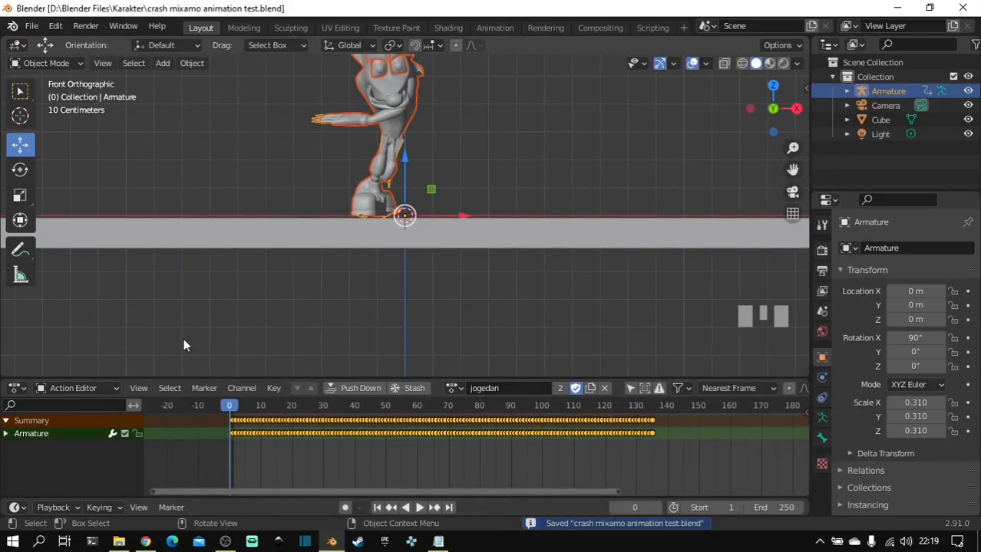
# Change the lower area to the Nonlinear Animation editor and push the jogedan action down into an NLA strip
pyautogui.click(17, 388)
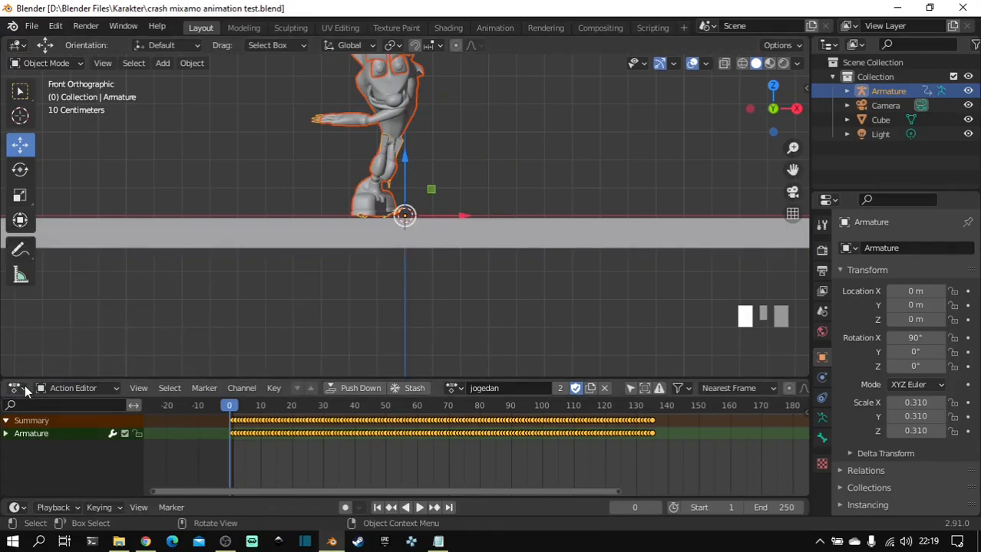
pyautogui.click(25, 391)
pyautogui.click(25, 391)
pyautogui.click(17, 389)
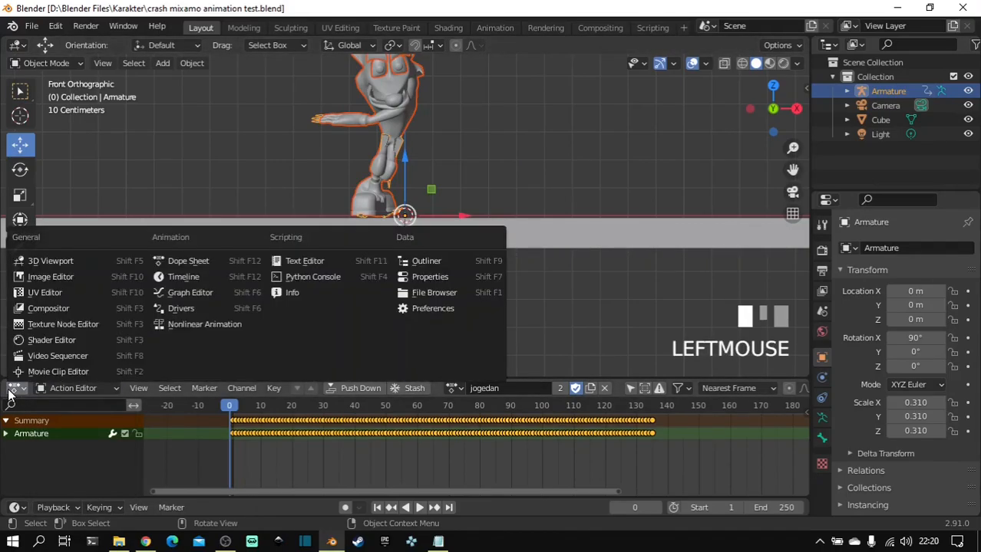
pyautogui.click(190, 321)
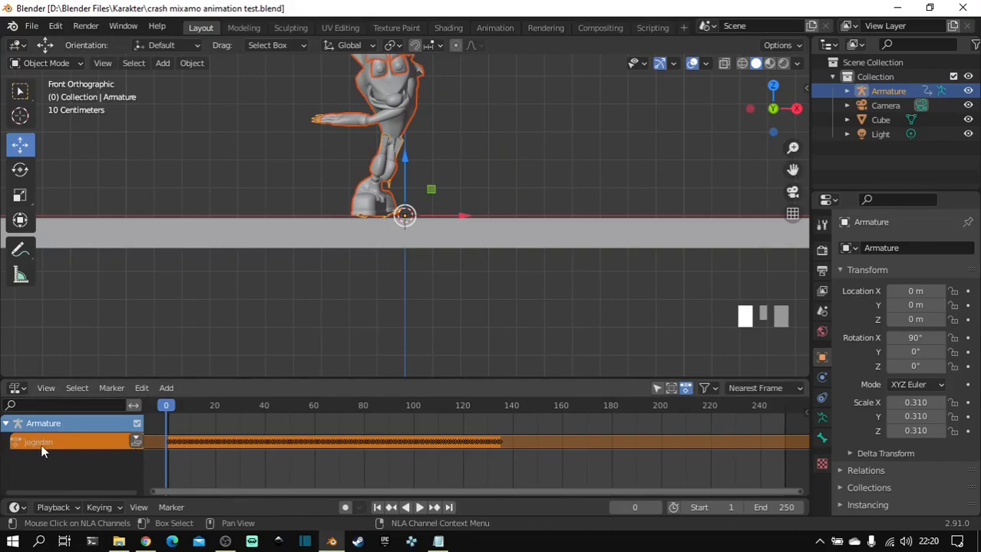
pyautogui.click(137, 442)
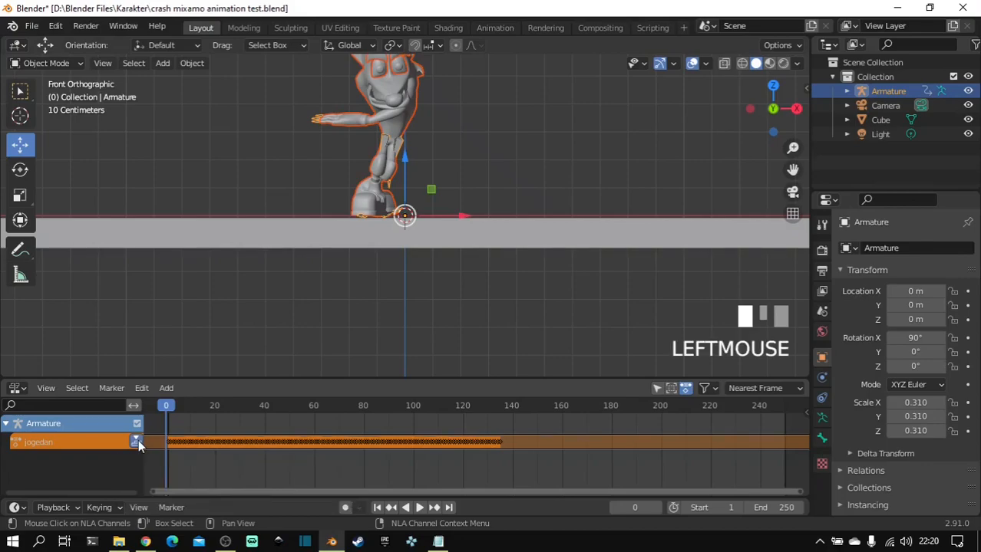
# Duplicate the jogedan strip onto a new track and place the copy directly after the end of the original
pyautogui.moveTo(262, 464)
pyautogui.mouseDown()
pyautogui.moveTo(420, 459)
pyautogui.moveTo(262, 461)
pyautogui.mouseUp()
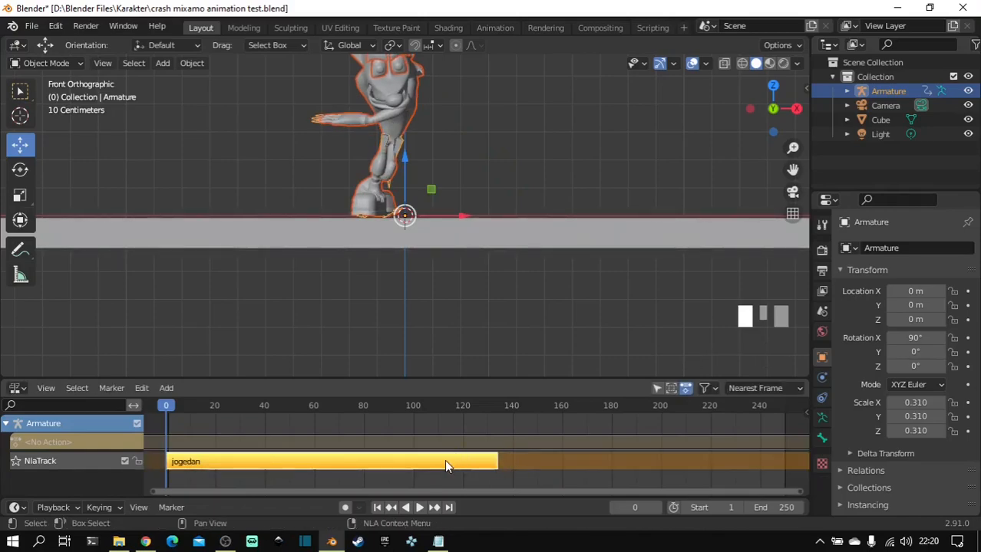
pyautogui.hotkey('shift', 'd')
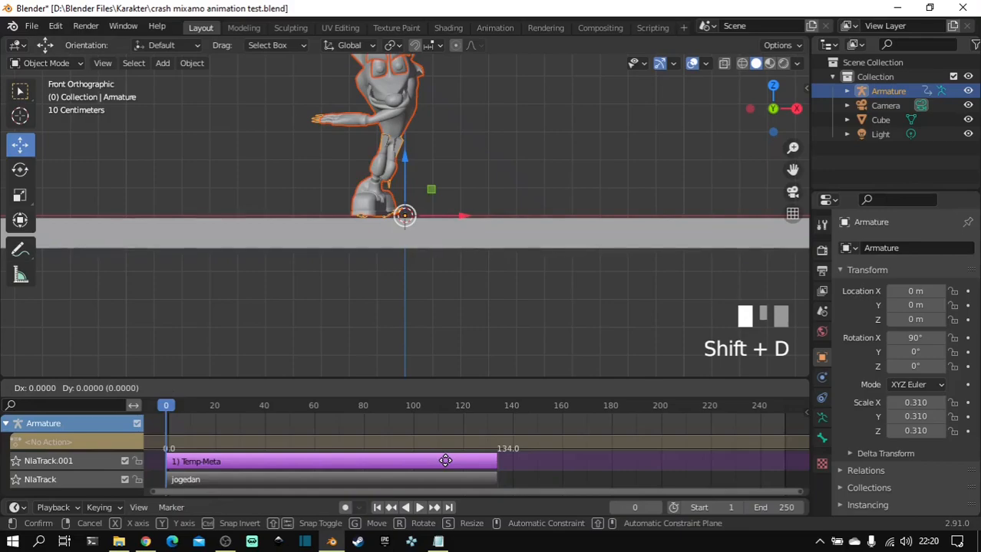
pyautogui.click(776, 462)
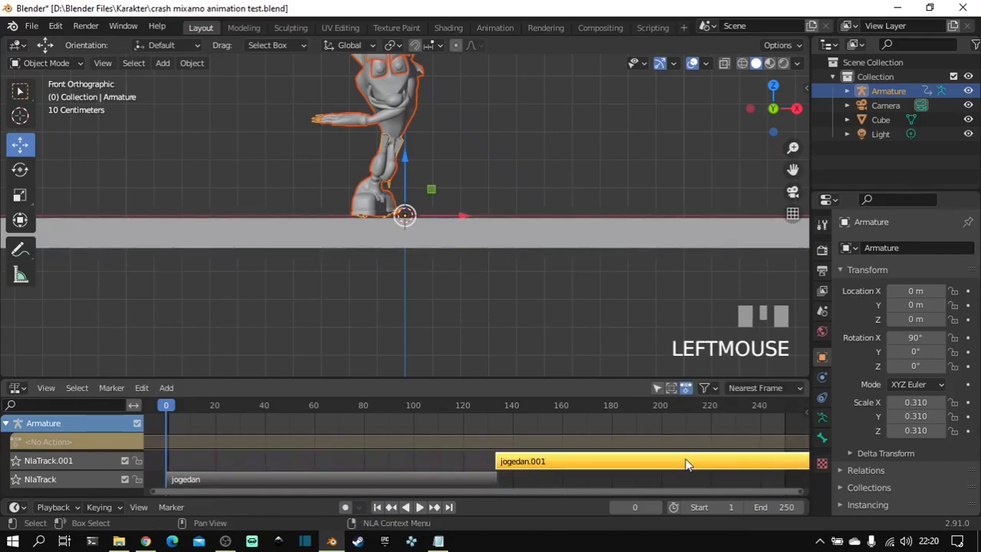
pyautogui.press('Delete')
pyautogui.scroll(-2, 687, 464)
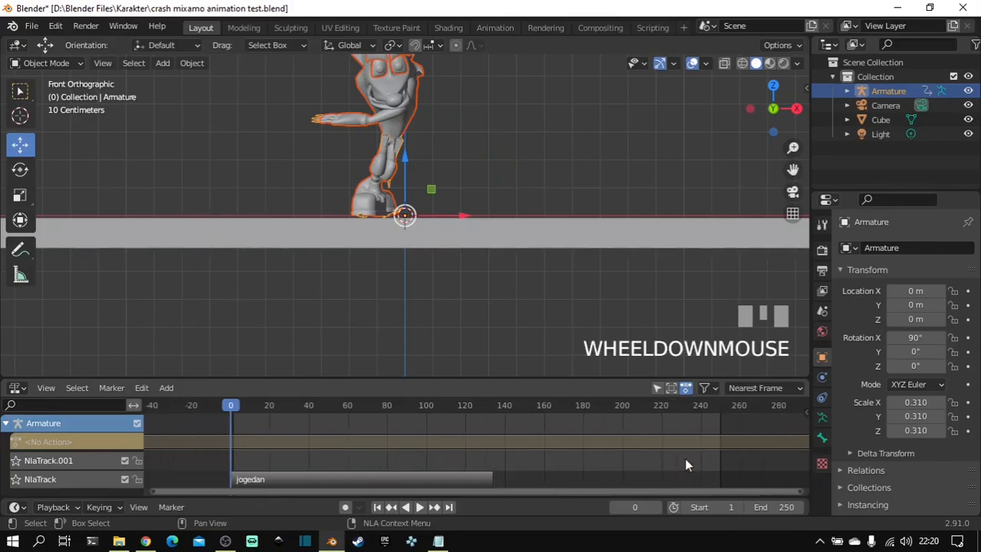
pyautogui.hotkey('ctrl', 'z')
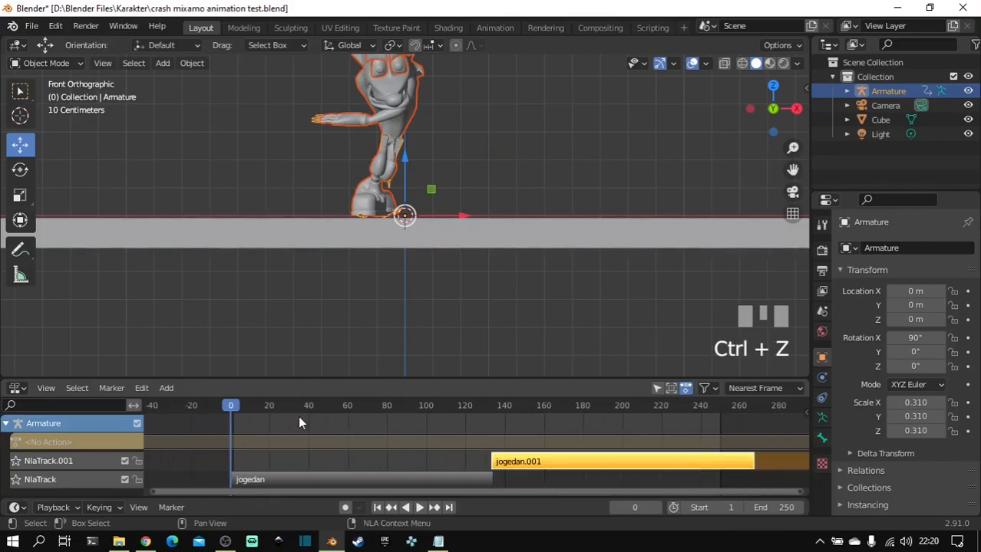
# Play back the timeline and examine the full character as the dance runs through both strips
pyautogui.press('space')
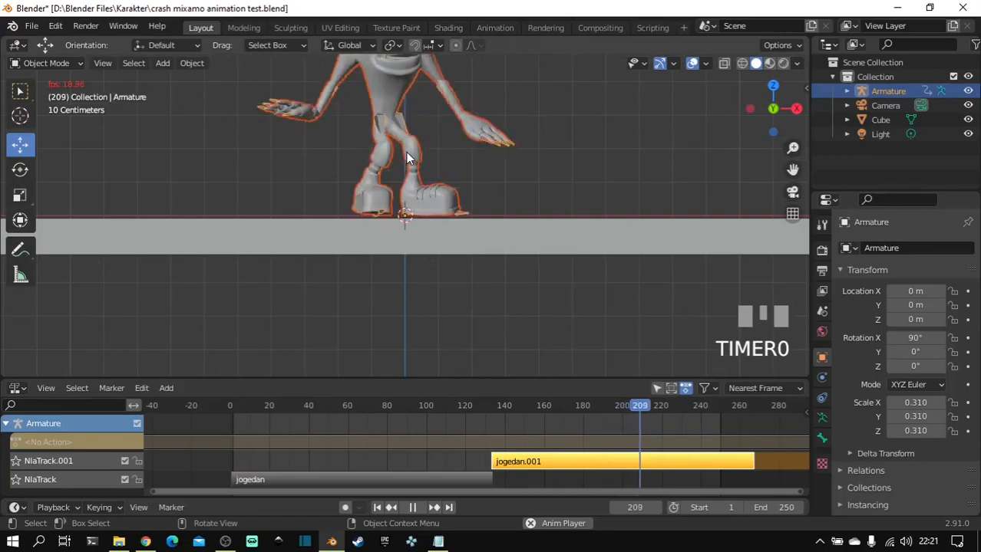
pyautogui.press('ctrl+KP_8')
pyautogui.press('ctrl+KP_8')
pyautogui.press('ctrl+KP_8')
pyautogui.press('ctrl+KP_8')
pyautogui.press('ctrl+KP_8')
pyautogui.press('ctrl+KP_8')
pyautogui.press('ctrl+KP_8')
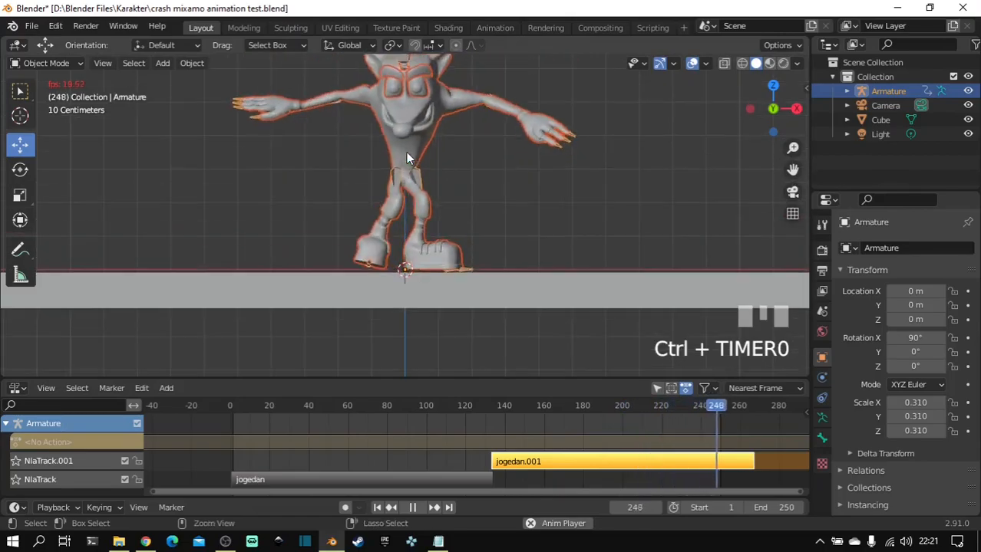
pyautogui.press('ctrl+KP_8')
pyautogui.press('ctrl+KP_8')
pyautogui.press('ctrl+KP_8')
pyautogui.press('ctrl+KP_8')
pyautogui.press('ctrl+KP_8')
pyautogui.press('ctrl+KP_8')
pyautogui.press('ctrl+KP_8')
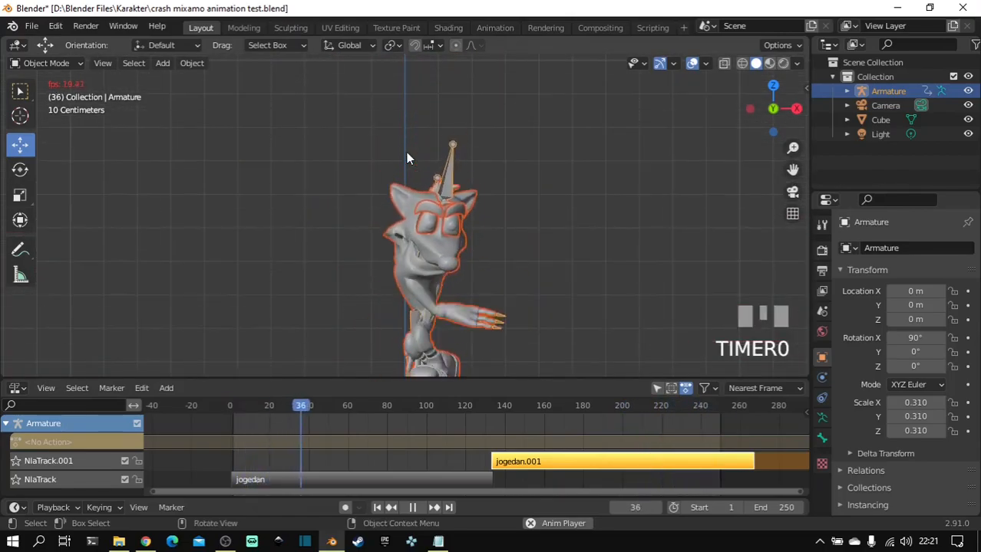